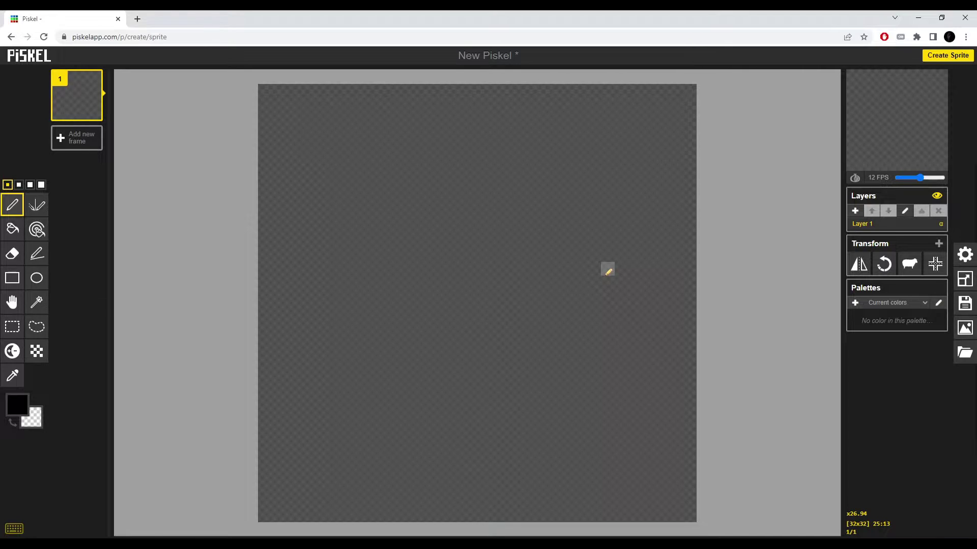
# Set the primary drawing colour to a dark, desaturated brown, #39281c
pyautogui.click(965, 279)
pyautogui.click(15, 410)
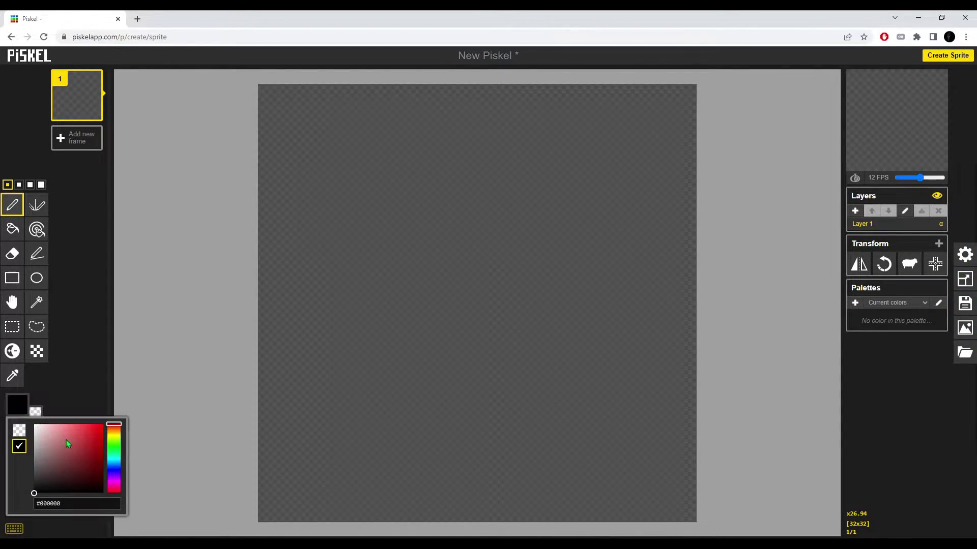
pyautogui.moveTo(114, 429); pyautogui.dragTo(117, 431)
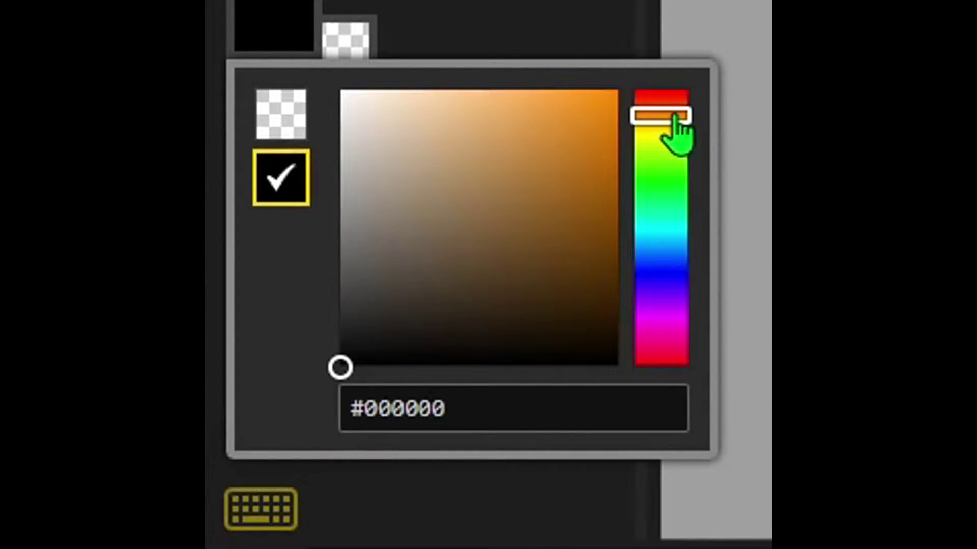
pyautogui.click(483, 312)
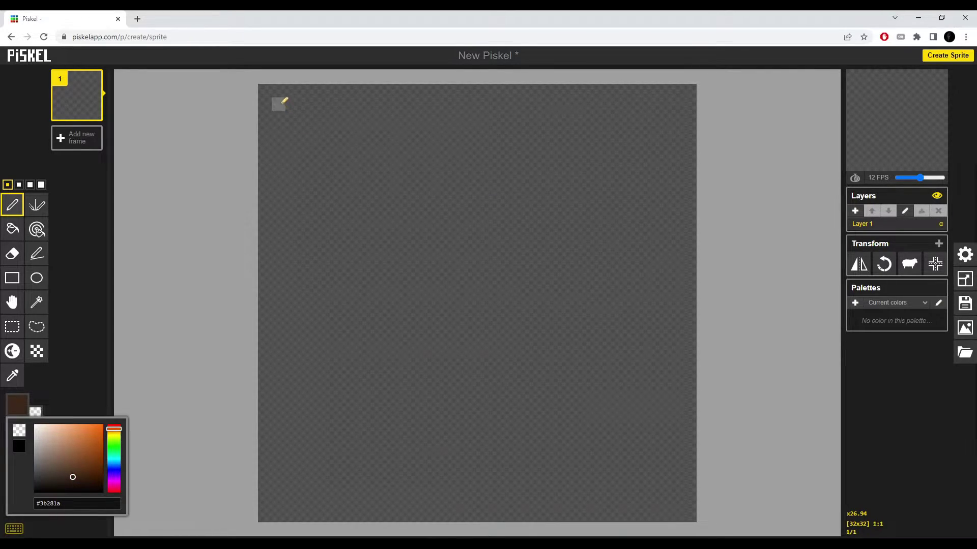
pyautogui.moveTo(57, 457)
pyautogui.mouseDown()
pyautogui.moveTo(76, 436)
pyautogui.moveTo(67, 484)
pyautogui.mouseUp()
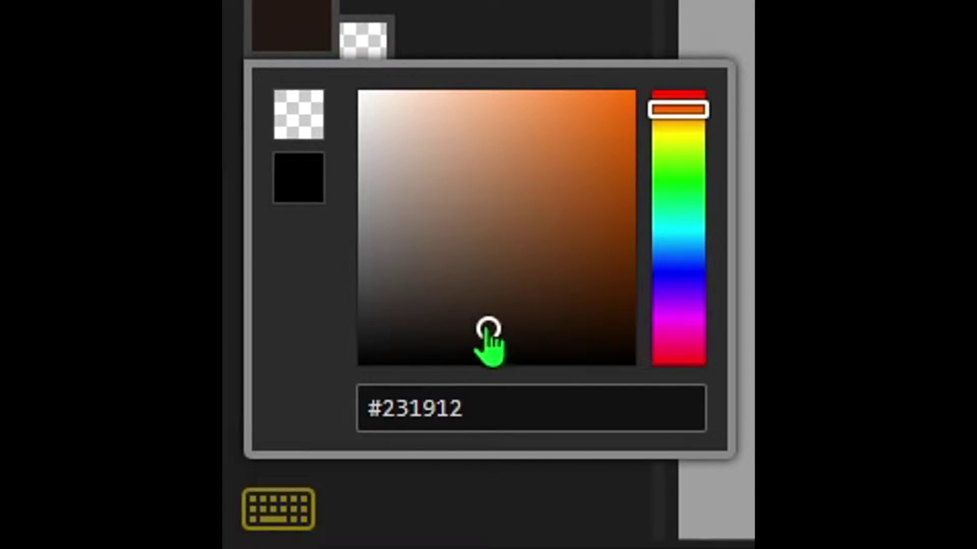
pyautogui.moveTo(489, 330)
pyautogui.mouseDown()
pyautogui.moveTo(493, 154)
pyautogui.moveTo(521, 165)
pyautogui.moveTo(521, 288)
pyautogui.moveTo(501, 312)
pyautogui.mouseUp()
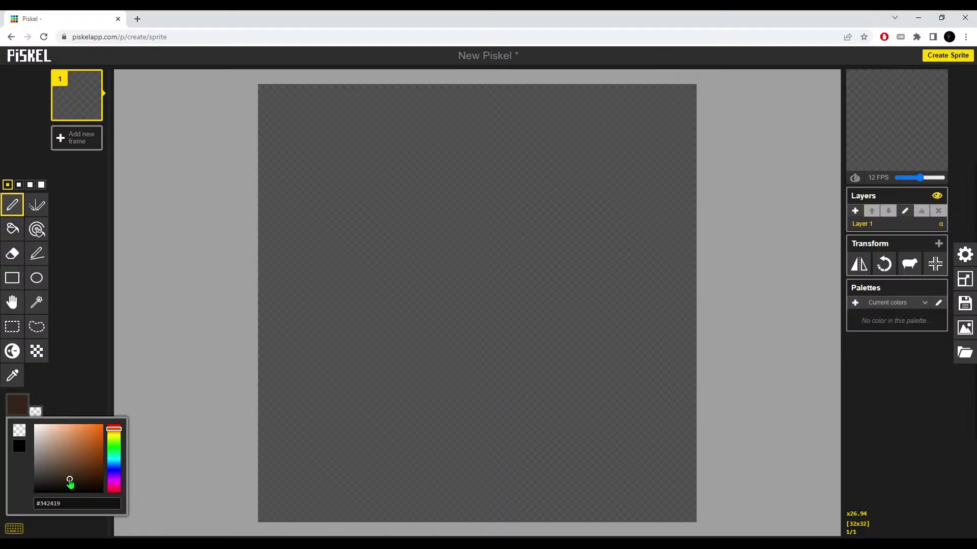
pyautogui.moveTo(68, 485)
pyautogui.mouseDown()
pyautogui.moveTo(68, 463)
pyautogui.moveTo(102, 461)
pyautogui.moveTo(104, 476)
pyautogui.mouseUp()
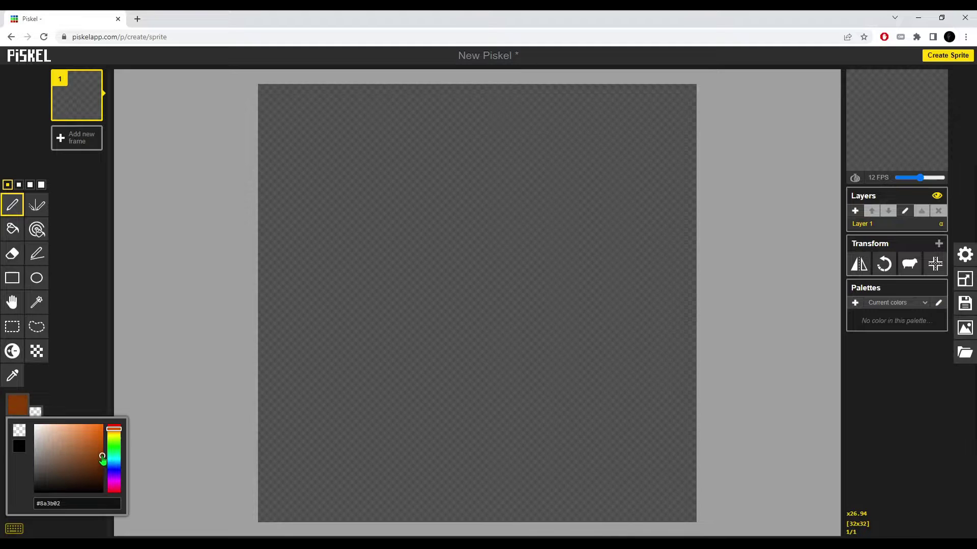
pyautogui.moveTo(99, 468)
pyautogui.mouseDown()
pyautogui.moveTo(100, 457)
pyautogui.moveTo(88, 459)
pyautogui.mouseUp()
pyautogui.moveTo(70, 468)
pyautogui.mouseDown()
pyautogui.moveTo(71, 486)
pyautogui.moveTo(74, 459)
pyautogui.moveTo(68, 481)
pyautogui.mouseUp()
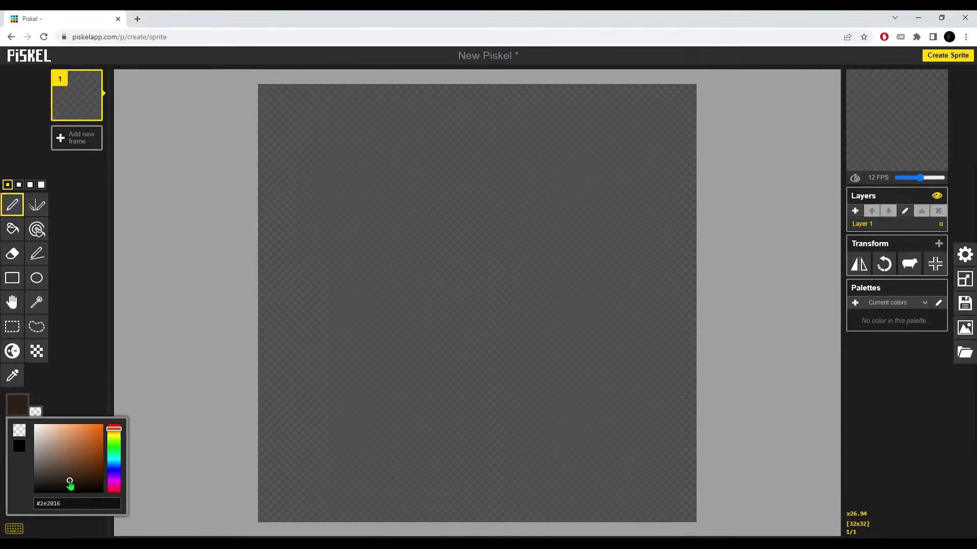
# Draw two full-height vertical pillars as 3-pixel-wide straight strokes, each one pixel in from the canvas's left and right edges
pyautogui.click(30, 185)
pyautogui.click(30, 185)
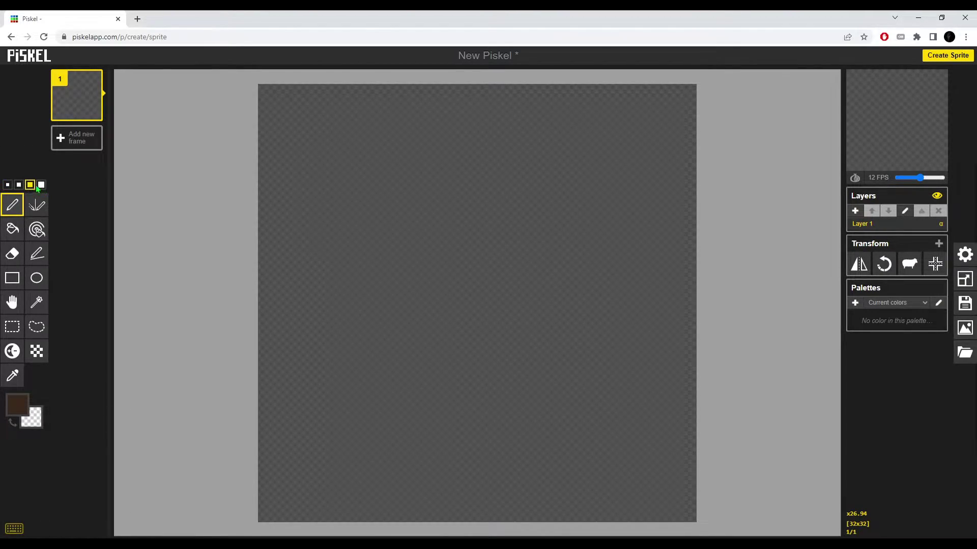
pyautogui.click(37, 253)
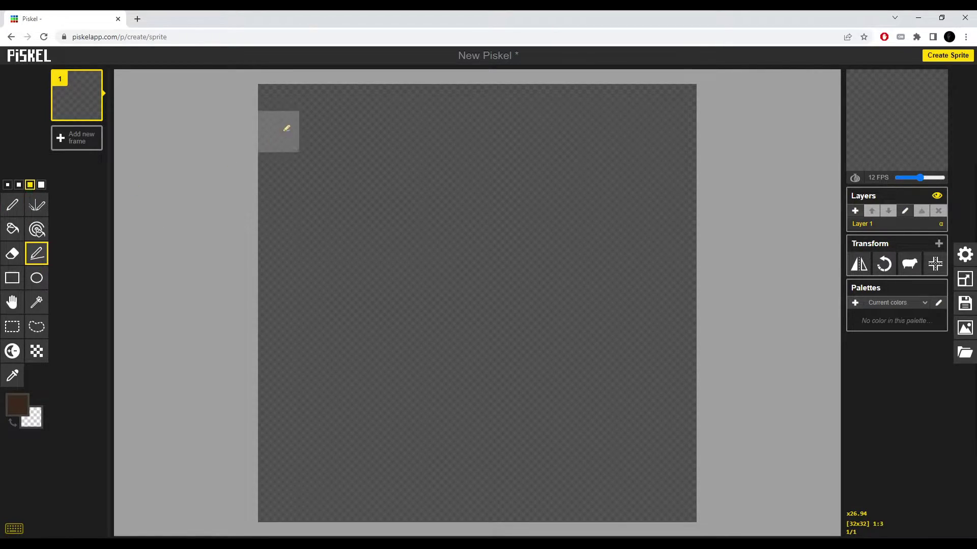
pyautogui.moveTo(295, 106); pyautogui.dragTo(299, 504)
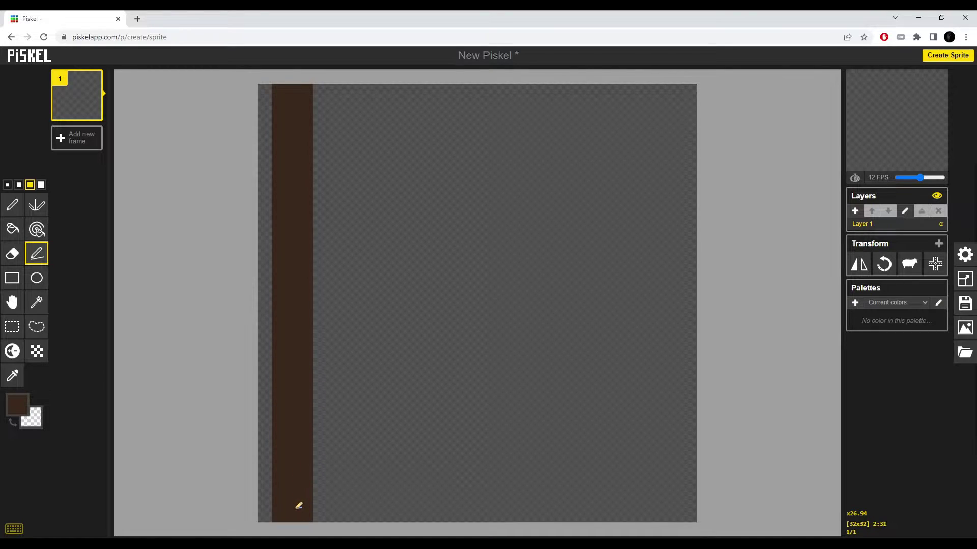
pyautogui.moveTo(662, 94); pyautogui.dragTo(667, 508)
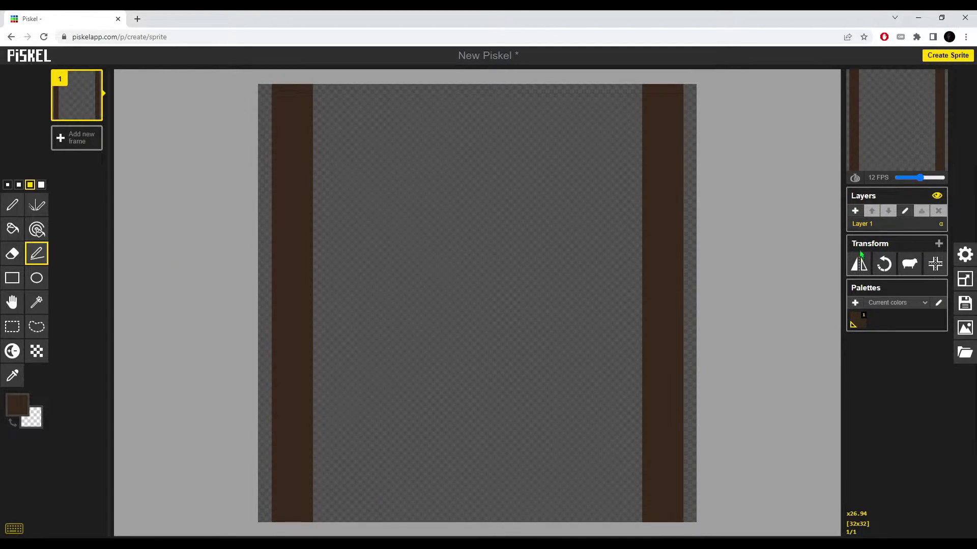
# Rename the pillar layer to CornerPillars and add a new layer above it
pyautogui.doubleClick(870, 228)
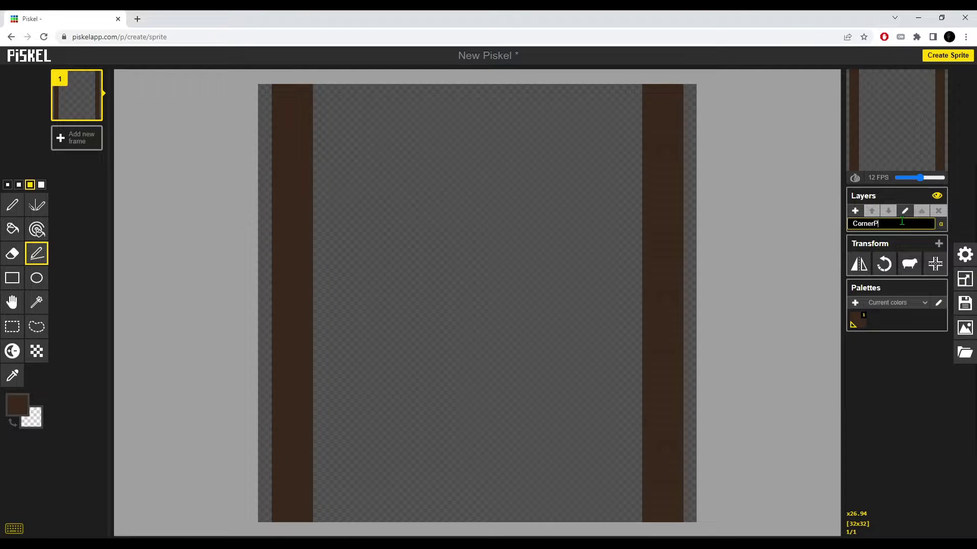
pyautogui.write('CornerPillars')
pyautogui.click(854, 210)
# Name the new layer HorPlanks and draw two lighter-brown, 3-pixel-thick horizontal planks one pixel in from the canvas's top and bottom edges
pyautogui.click(17, 405)
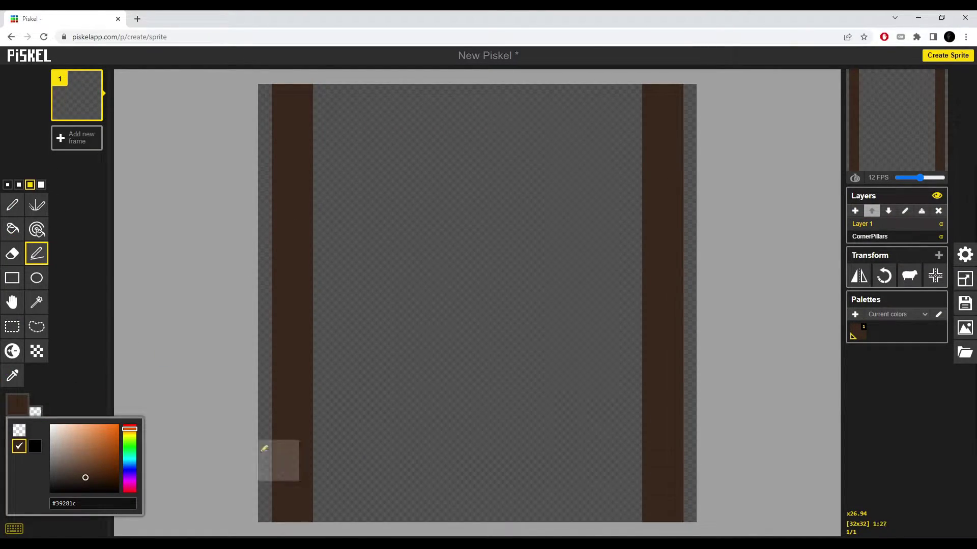
pyautogui.click(85, 468)
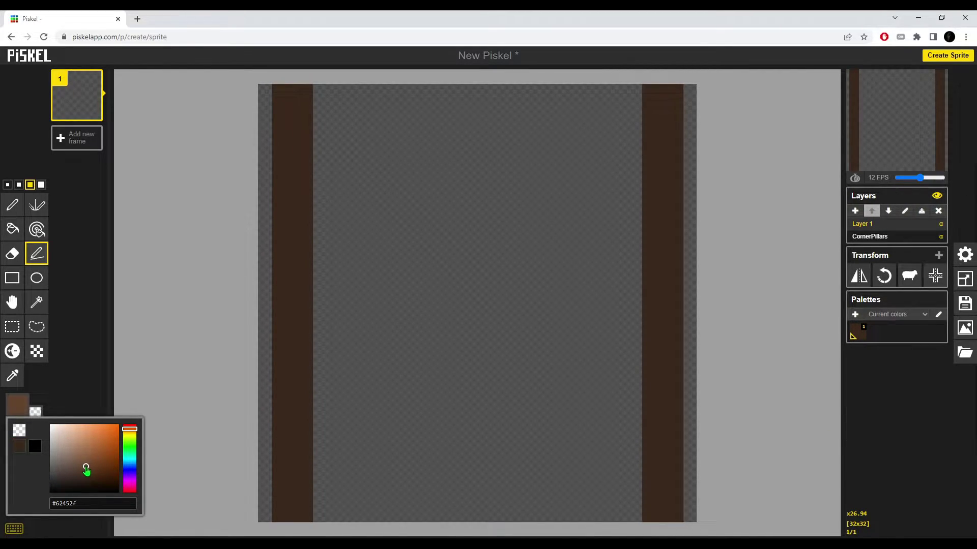
pyautogui.doubleClick(876, 224)
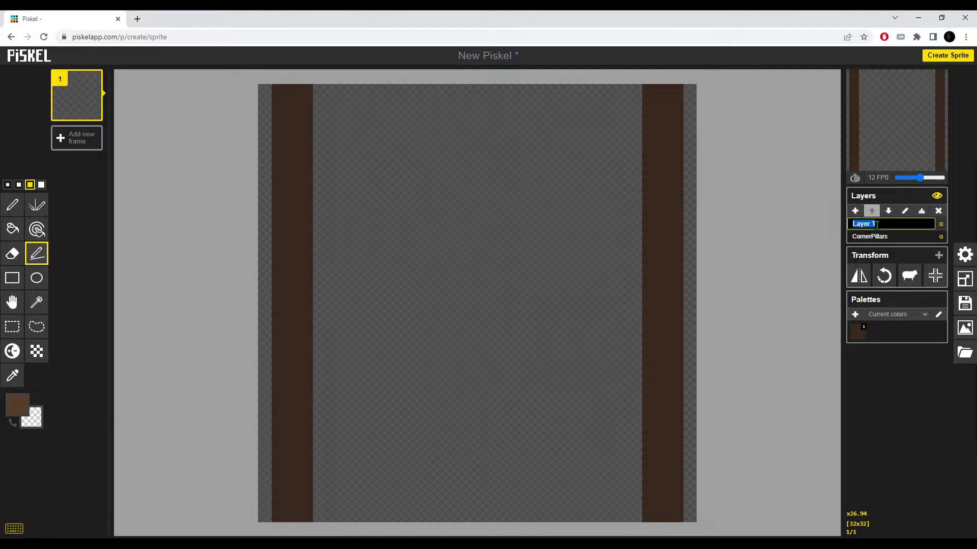
pyautogui.write('HorPlanks')
pyautogui.press('Return')
pyautogui.moveTo(279, 118); pyautogui.dragTo(682, 116)
pyautogui.moveTo(685, 488); pyautogui.dragTo(279, 489)
# Darken the outermost pixel column at both ends of the two horizontal planks with the Lighten tool at 1-pixel size
pyautogui.press('u')
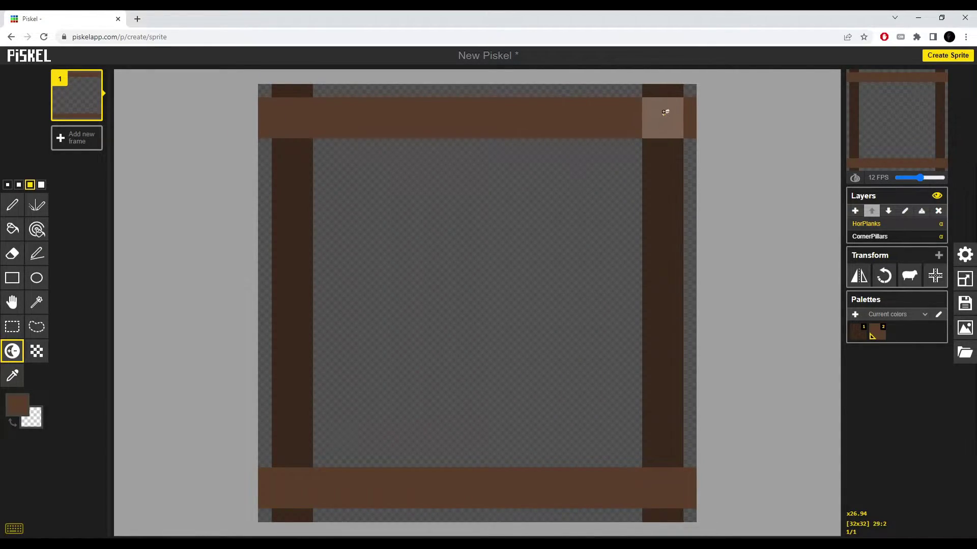
pyautogui.click(14, 206)
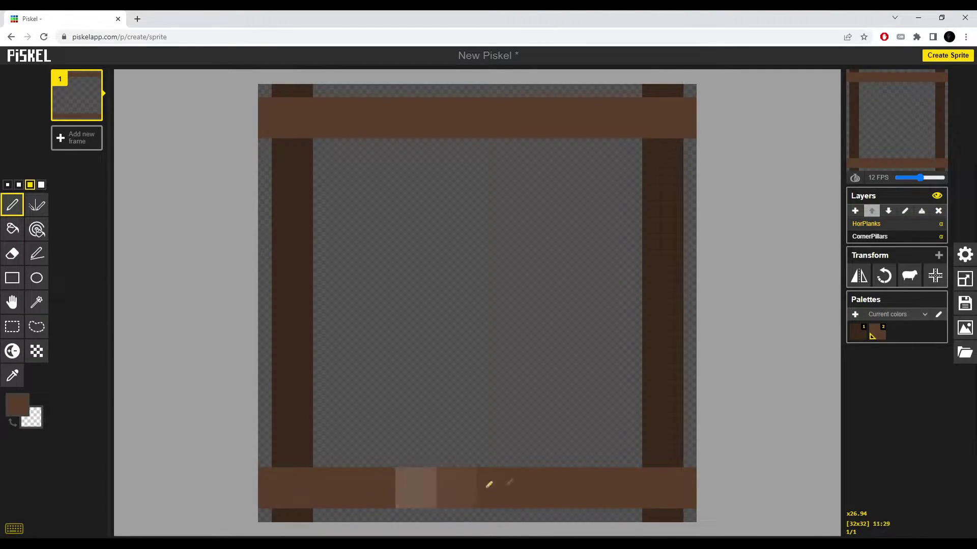
pyautogui.click(8, 185)
pyautogui.click(12, 351)
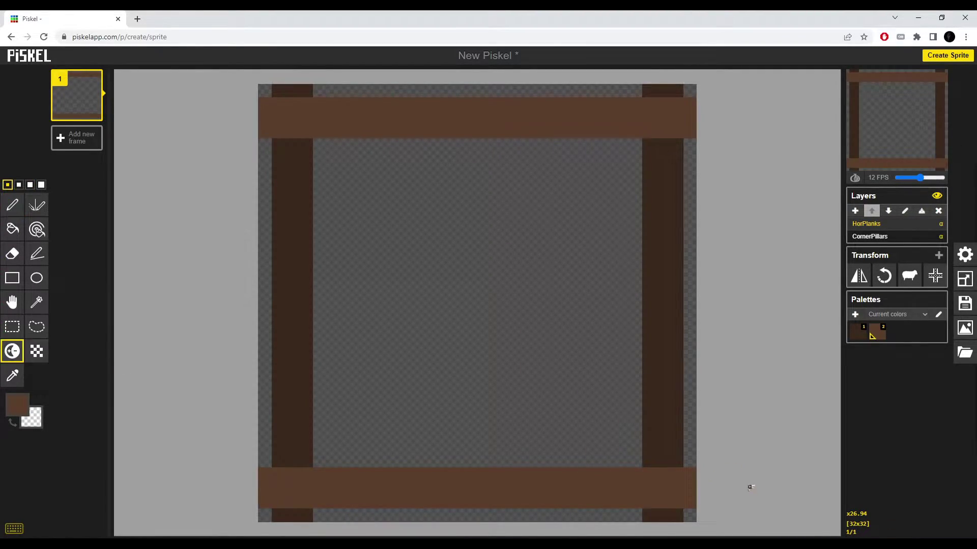
pyautogui.keyDown('ctrl'); pyautogui.click(695, 476); pyautogui.keyUp('ctrl')
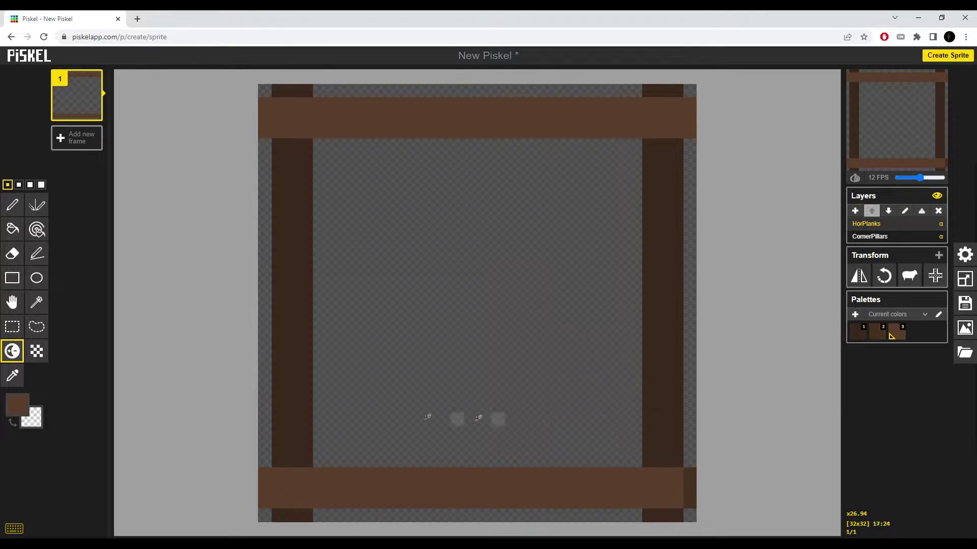
pyautogui.moveTo(262, 507); pyautogui.dragTo(265, 102)
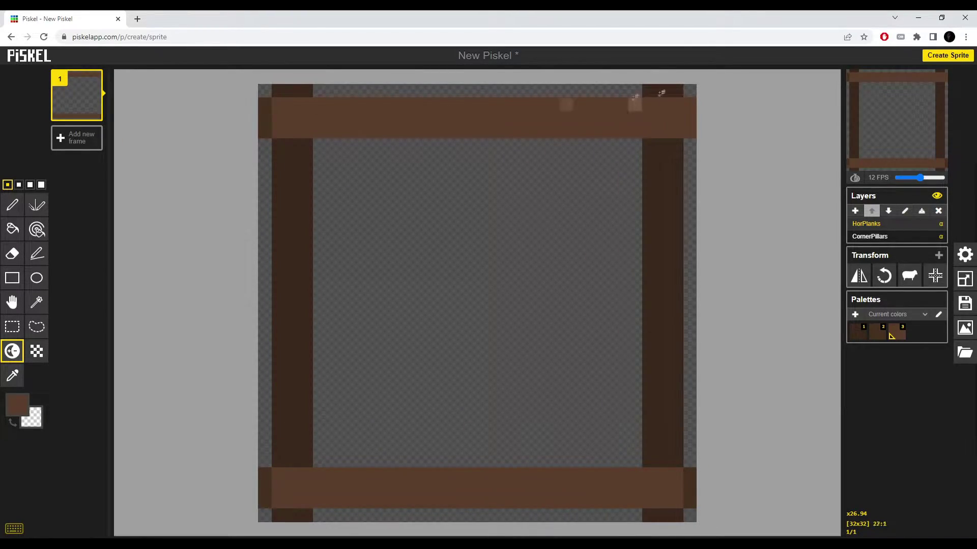
pyautogui.keyDown('ctrl'); pyautogui.click(691, 94); pyautogui.keyUp('ctrl')
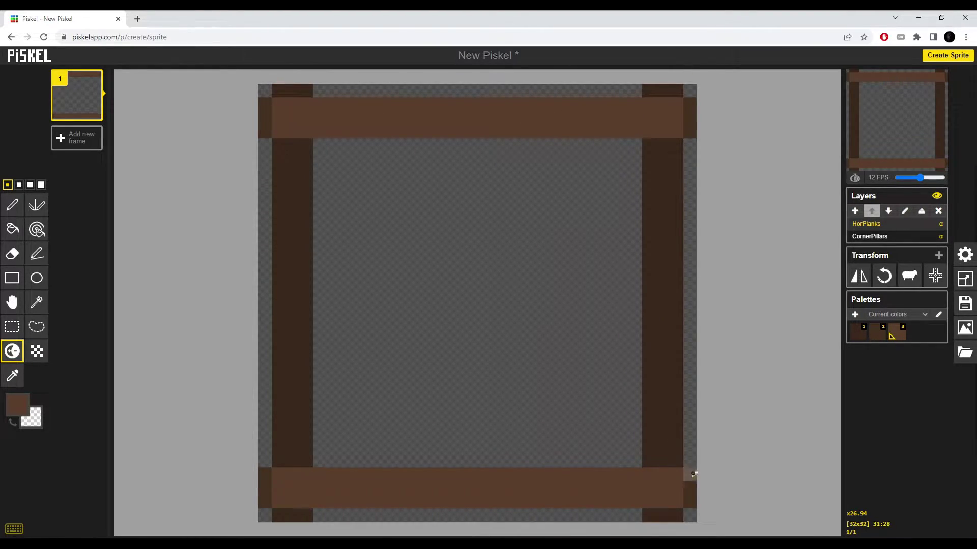
# Recolour all the darkened plank ends to dark brown #483222 by replacing every pixel of their colour
pyautogui.click(22, 405)
pyautogui.press('p')
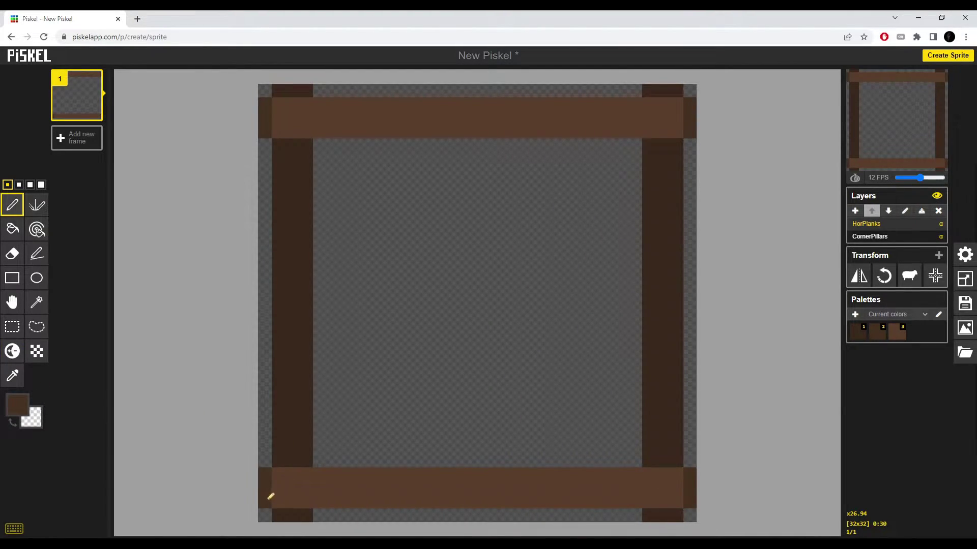
pyautogui.press('a')
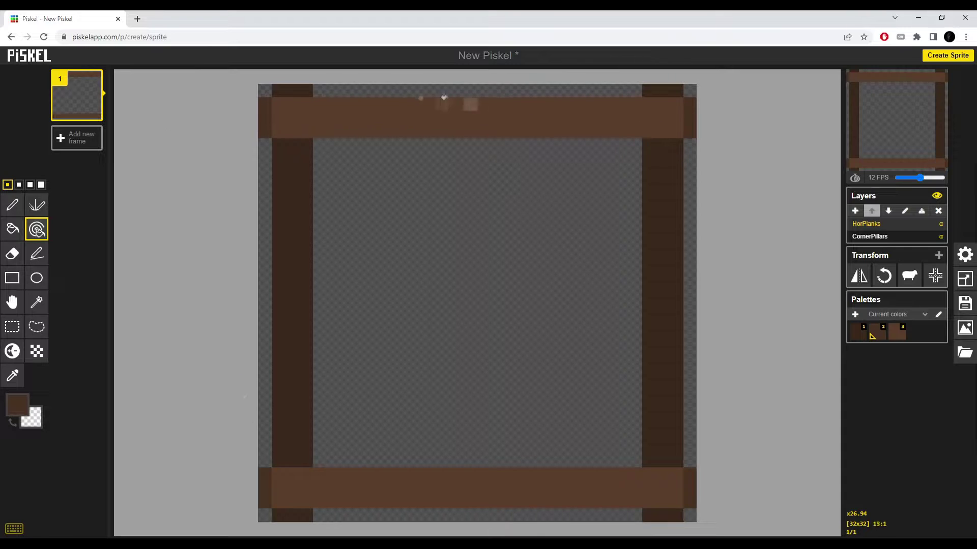
# Add a new layer, move it below the other layers and name it MainPlanks
pyautogui.click(855, 211)
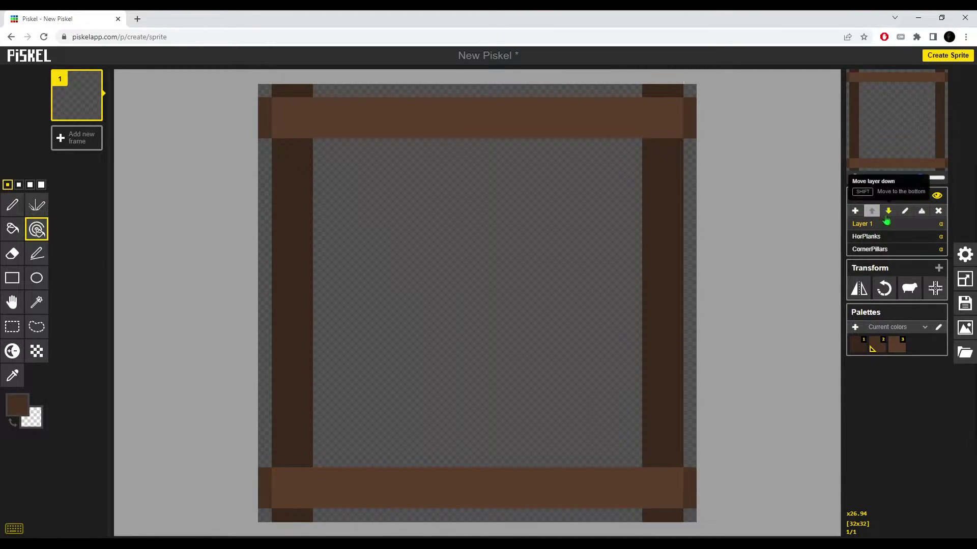
pyautogui.click(888, 214)
pyautogui.click(888, 214)
pyautogui.doubleClick(868, 253)
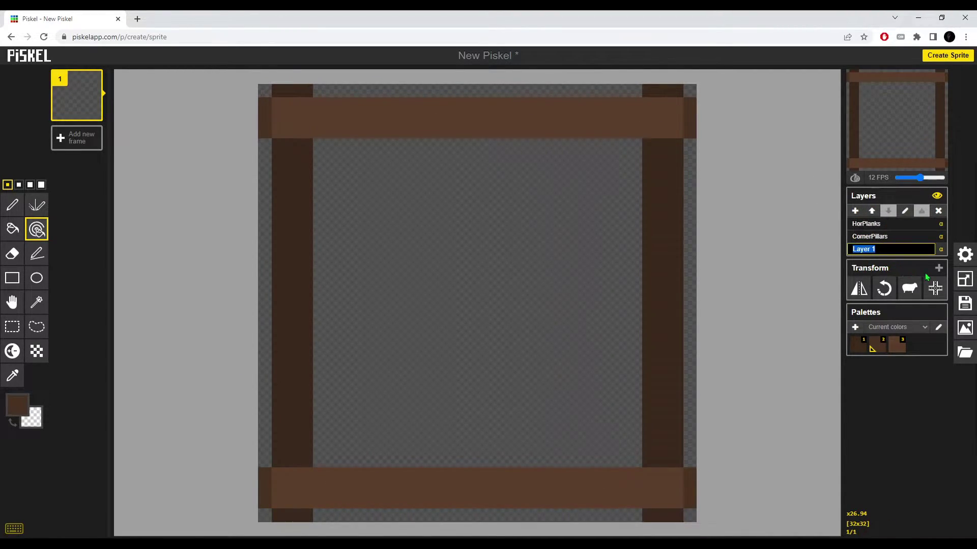
pyautogui.write('Main Planks')
pyautogui.press('Return')
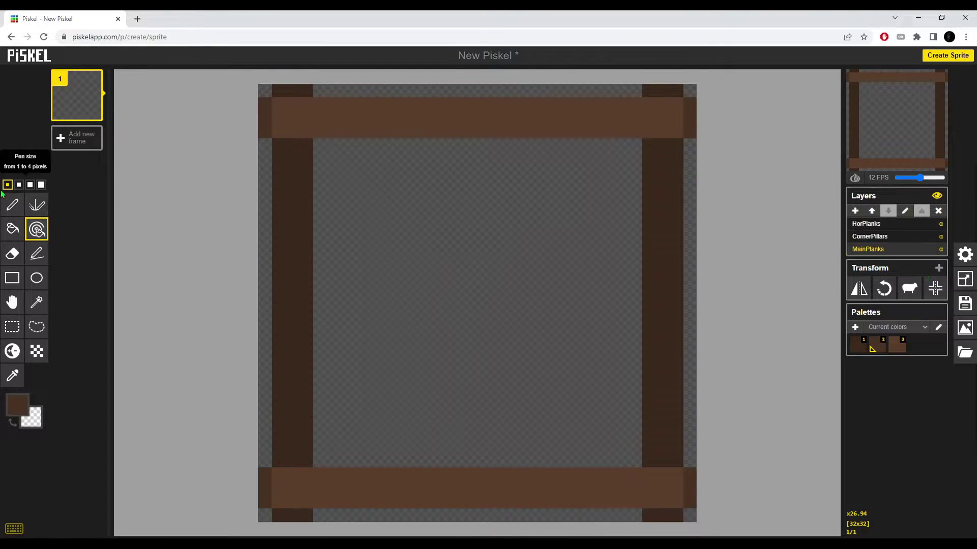
# Draw five light-brown vertical planks, 4 pixels wide with 1-pixel gaps, between the pillars on the MainPlanks layer
pyautogui.click(12, 205)
pyautogui.click(16, 405)
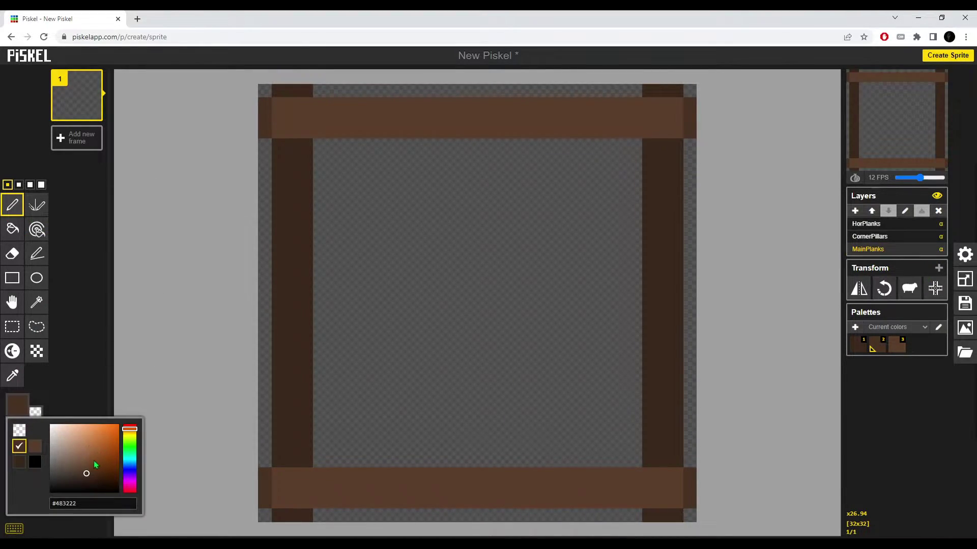
pyautogui.moveTo(87, 456); pyautogui.dragTo(87, 459)
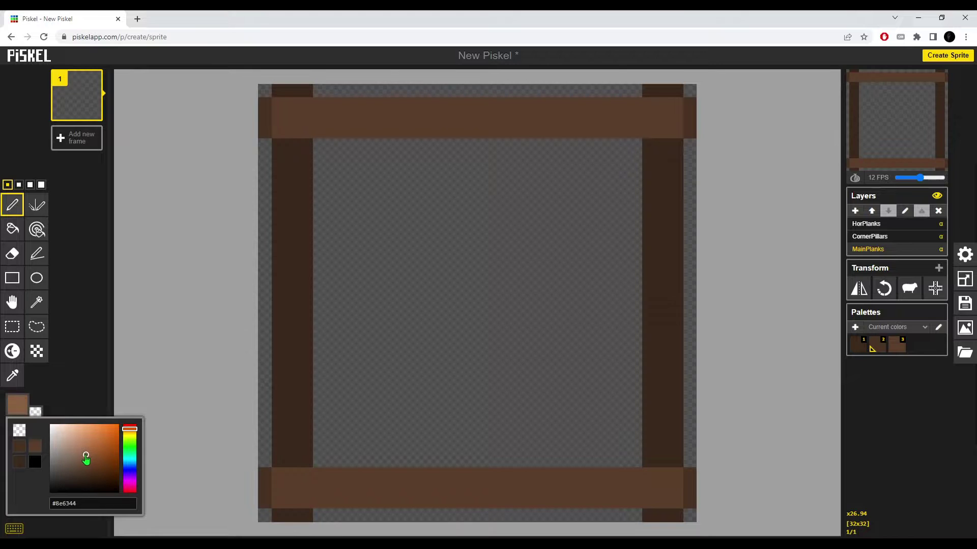
pyautogui.click(36, 254)
pyautogui.click(30, 184)
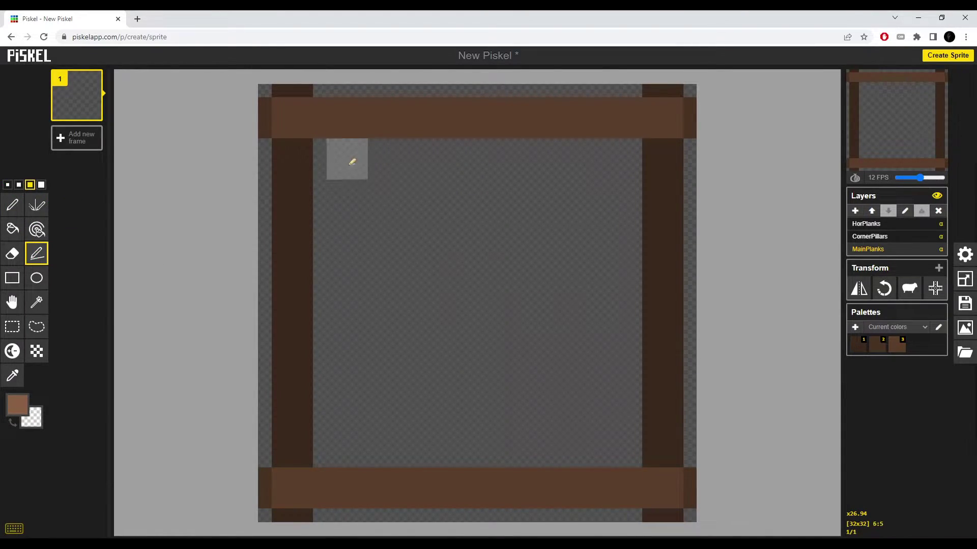
pyautogui.click(41, 185)
pyautogui.moveTo(349, 168)
pyautogui.mouseDown()
pyautogui.moveTo(358, 443)
pyautogui.moveTo(410, 152)
pyautogui.mouseUp()
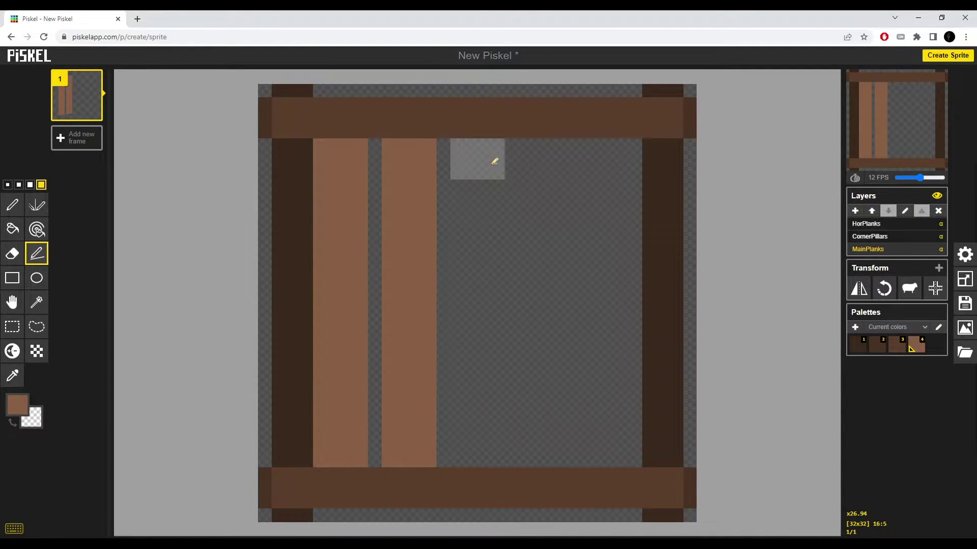
pyautogui.moveTo(495, 158); pyautogui.dragTo(488, 460)
pyautogui.moveTo(554, 445); pyautogui.dragTo(565, 181)
pyautogui.moveTo(636, 156)
pyautogui.mouseDown()
pyautogui.moveTo(616, 317)
pyautogui.moveTo(616, 426)
pyautogui.mouseUp()
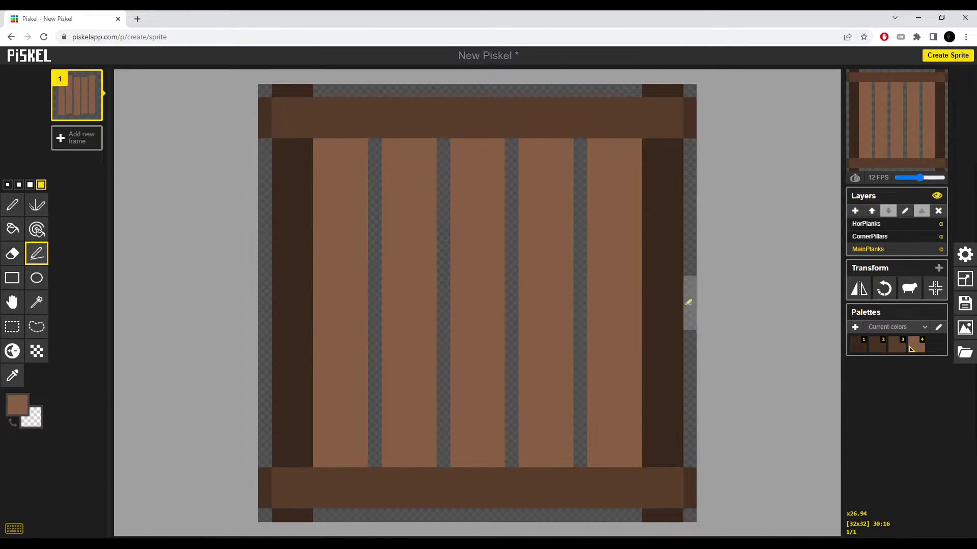
# Add a bottom layer named Gaps and fill the four gaps between the planks with 1-pixel vertical strokes in the plank colour
pyautogui.click(854, 211)
pyautogui.doubleClick(875, 252)
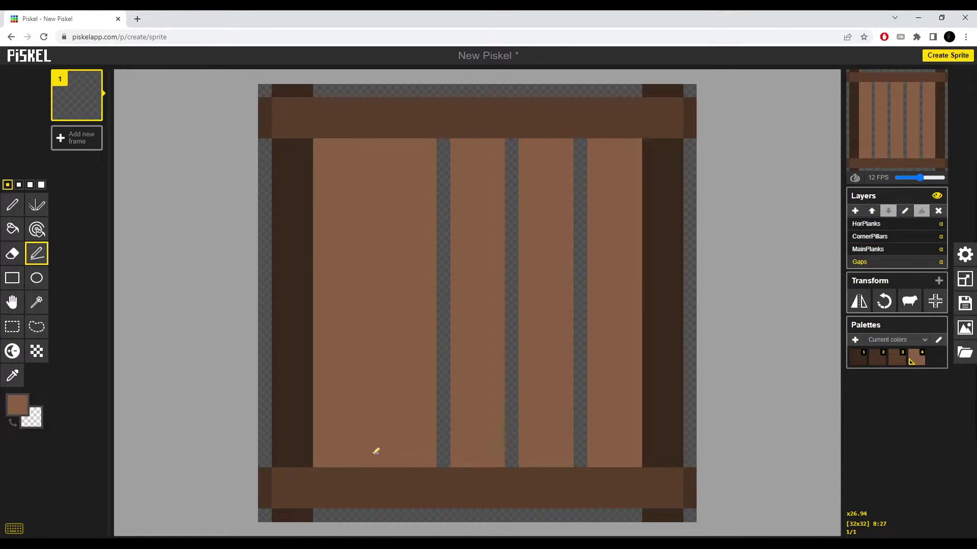
pyautogui.moveTo(511, 173); pyautogui.dragTo(509, 146)
pyautogui.moveTo(449, 135); pyautogui.dragTo(450, 464)
pyautogui.moveTo(516, 145); pyautogui.dragTo(513, 464)
pyautogui.moveTo(580, 464); pyautogui.dragTo(585, 151)
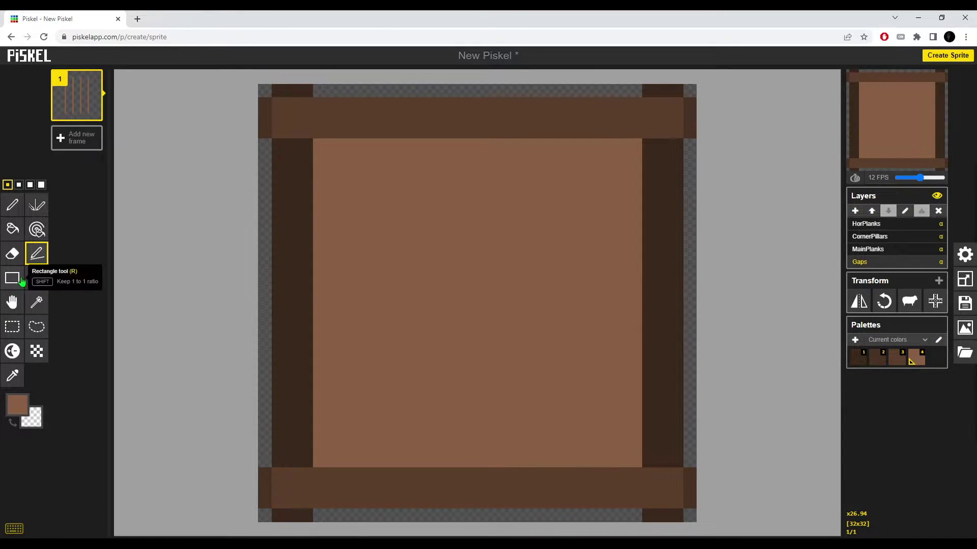
# Darken the four vertical strokes on the Gaps layer using the Lighten tool with an enlarged pen size
pyautogui.click(12, 351)
pyautogui.press(']')
pyautogui.press(']')
pyautogui.press(']')
pyautogui.press(']')
pyautogui.press(']')
pyautogui.press(']')
pyautogui.press(']')
pyautogui.press(']')
pyautogui.press(']')
pyautogui.press(']')
pyautogui.press(']')
pyautogui.press(']')
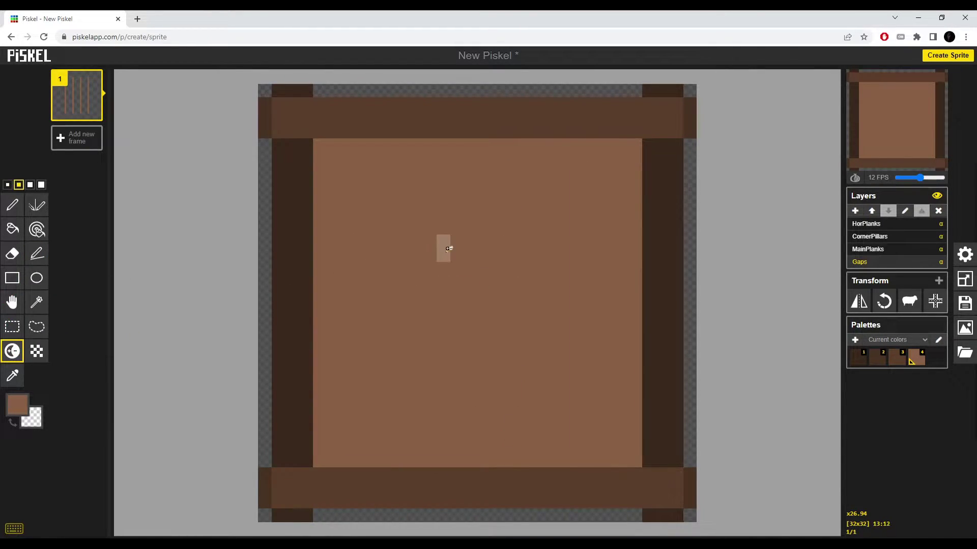
pyautogui.moveTo(420, 166)
pyautogui.mouseDown()
pyautogui.moveTo(462, 337)
pyautogui.moveTo(602, 154)
pyautogui.moveTo(426, 134)
pyautogui.moveTo(484, 506)
pyautogui.moveTo(521, 135)
pyautogui.moveTo(678, 216)
pyautogui.mouseUp()
pyautogui.hotkey('ctrl', 'z')
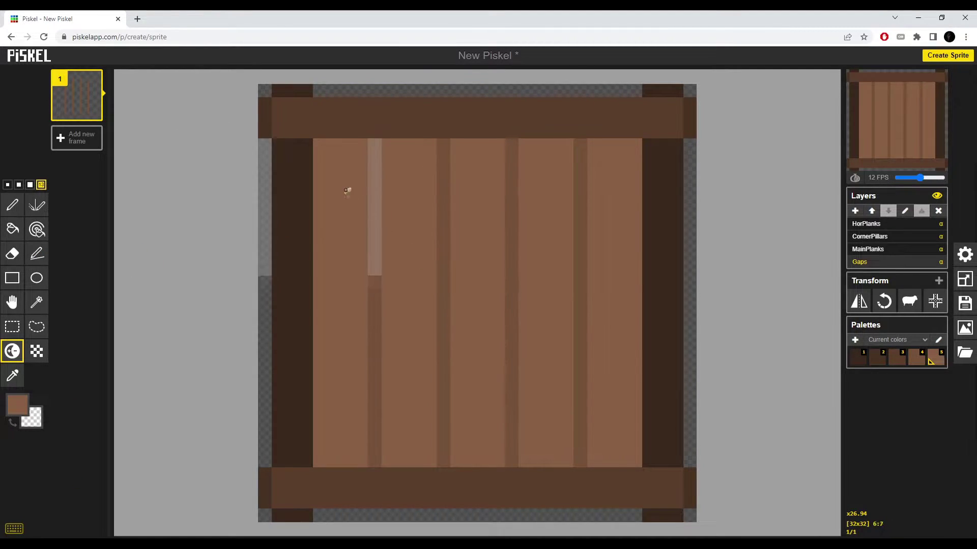
# Undo the last edit, add a new layer above HorPlanks and make it the active layer
pyautogui.scroll(-1, 371, 259)
pyautogui.hotkey('ctrl', 'z')
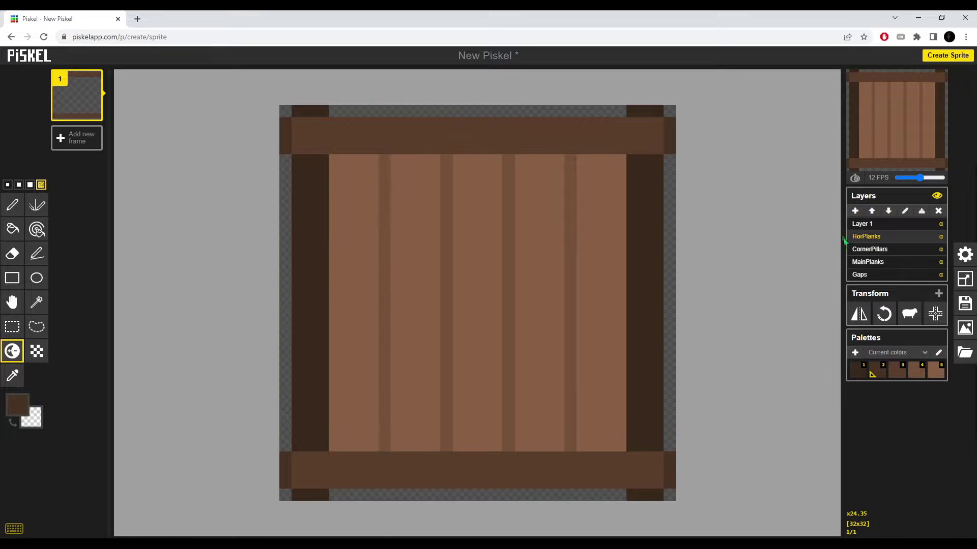
pyautogui.click(854, 225)
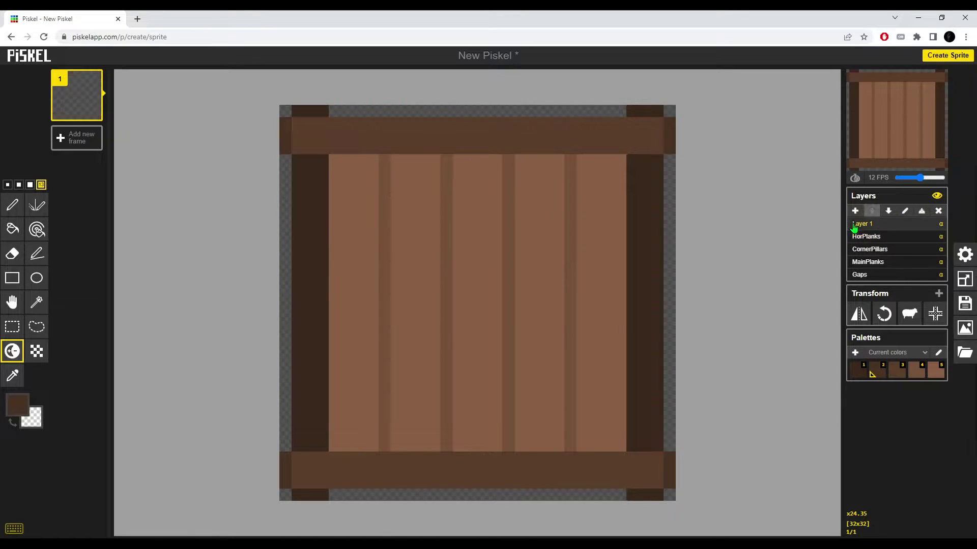
# Try to draw two crossing dark-brown diagonal planks, 3 pixels thick, between the pillars on Layer 1 with the Stroke tool
pyautogui.click(30, 185)
pyautogui.press('l')
pyautogui.moveTo(346, 173)
pyautogui.mouseDown()
pyautogui.moveTo(592, 412)
pyautogui.moveTo(610, 407)
pyautogui.mouseUp()
pyautogui.moveTo(613, 171)
pyautogui.mouseDown()
pyautogui.moveTo(432, 366)
pyautogui.moveTo(342, 433)
pyautogui.mouseUp()
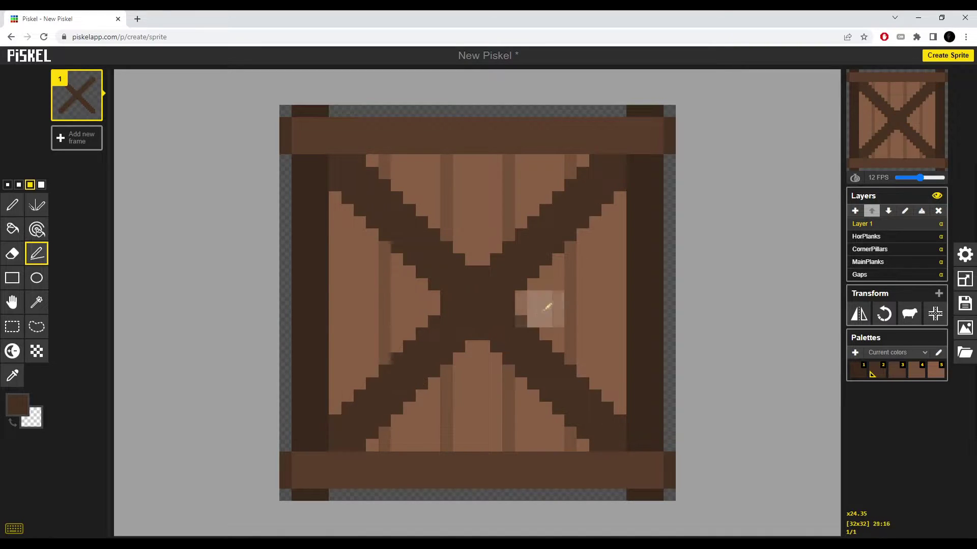
pyautogui.hotkey('ctrl', 'z')
pyautogui.hotkey('ctrl', 'z')
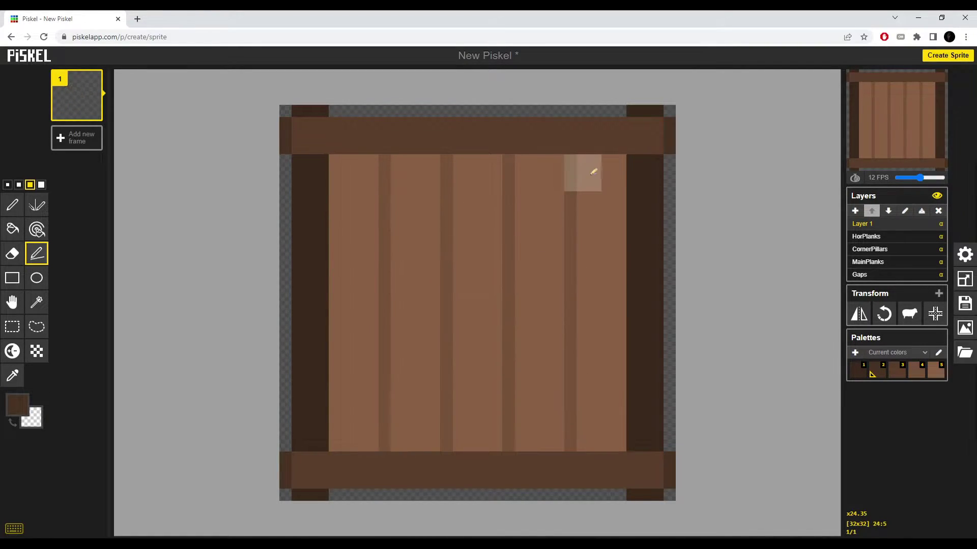
pyautogui.moveTo(603, 170); pyautogui.dragTo(371, 442)
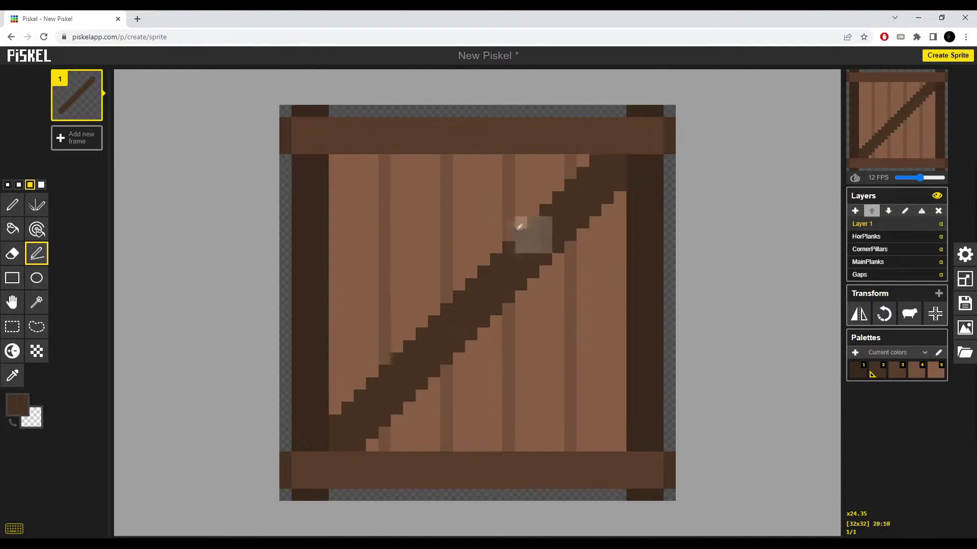
pyautogui.hotkey('ctrl', 'z')
pyautogui.moveTo(599, 175)
pyautogui.mouseDown()
pyautogui.moveTo(382, 430)
pyautogui.moveTo(347, 432)
pyautogui.mouseUp()
pyautogui.moveTo(352, 173); pyautogui.dragTo(613, 408)
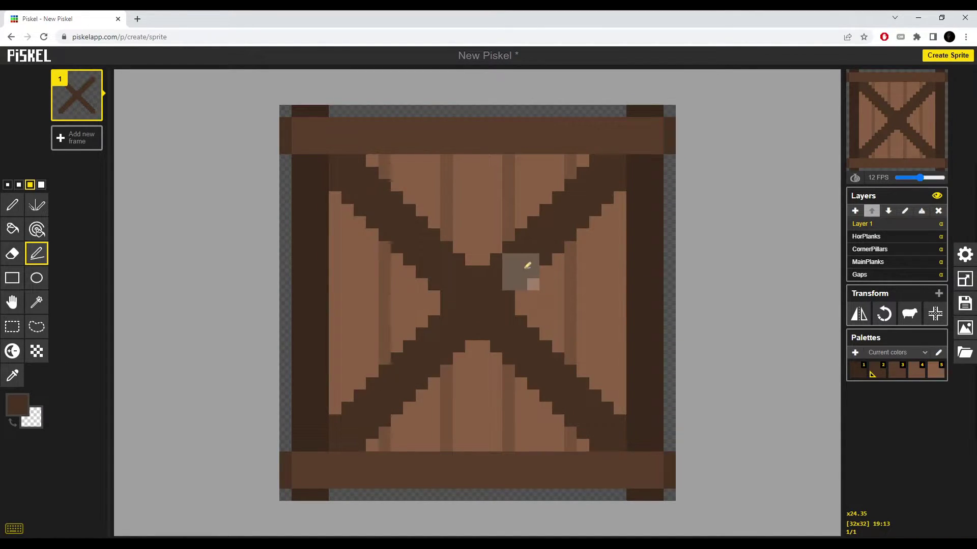
pyautogui.hotkey('ctrl', 'z')
pyautogui.hotkey('ctrl', 'z')
# Resize the canvas to 128 x 32 pixels without scaling the artwork, keeping the crate at the far left
pyautogui.scroll(-3, 560, 260)
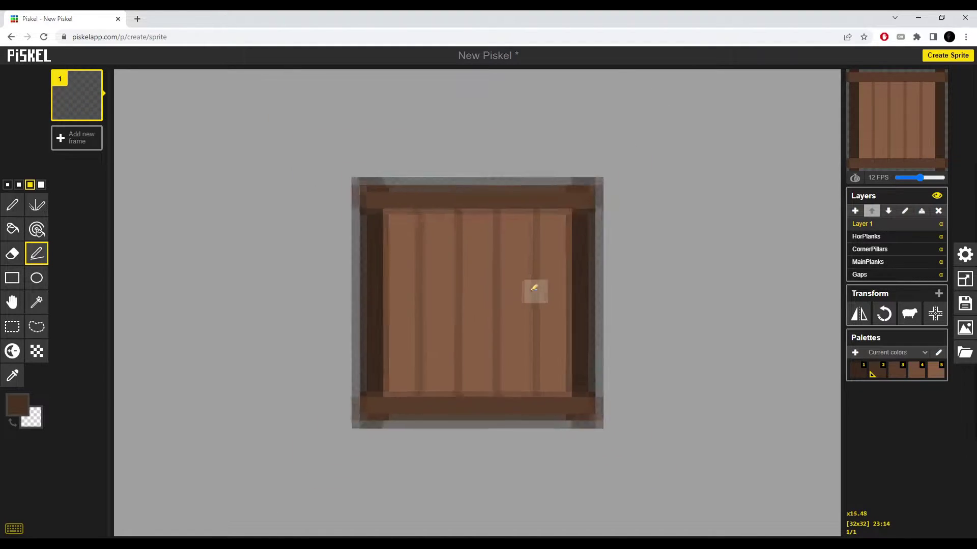
pyautogui.scroll(2, 380, 229)
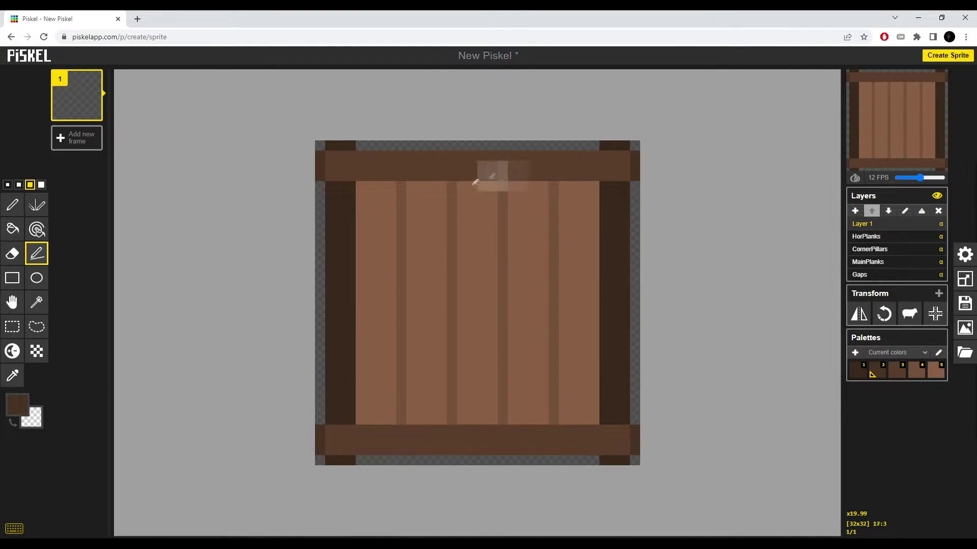
pyautogui.click(965, 279)
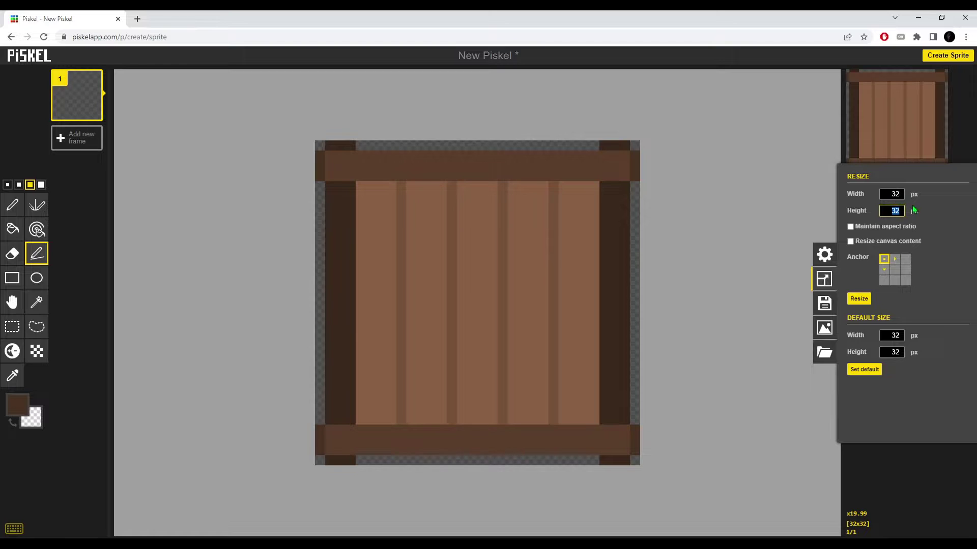
pyautogui.write('128')
pyautogui.press('Return')
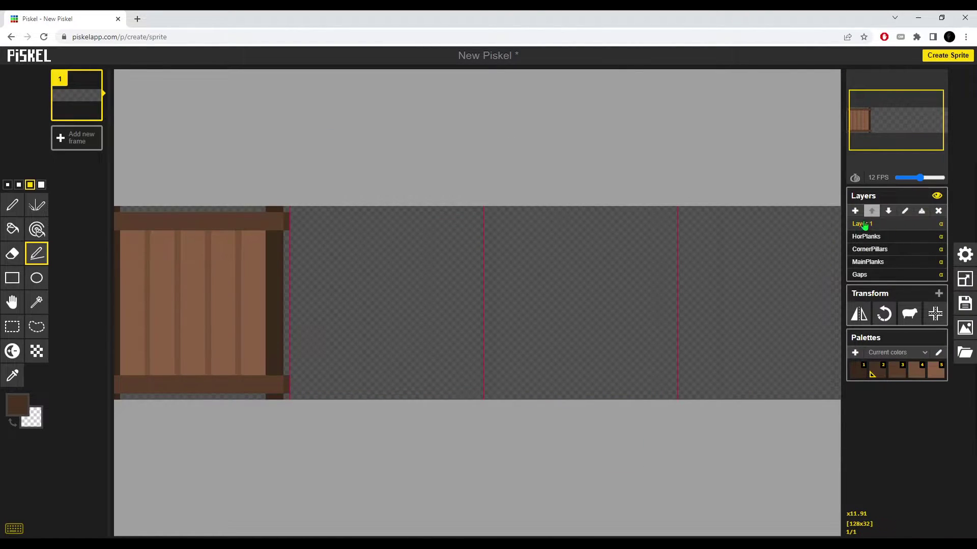
pyautogui.scroll(-5, 739, 266)
pyautogui.click(965, 254)
pyautogui.click(166, 251)
pyautogui.scroll(15, 166, 250)
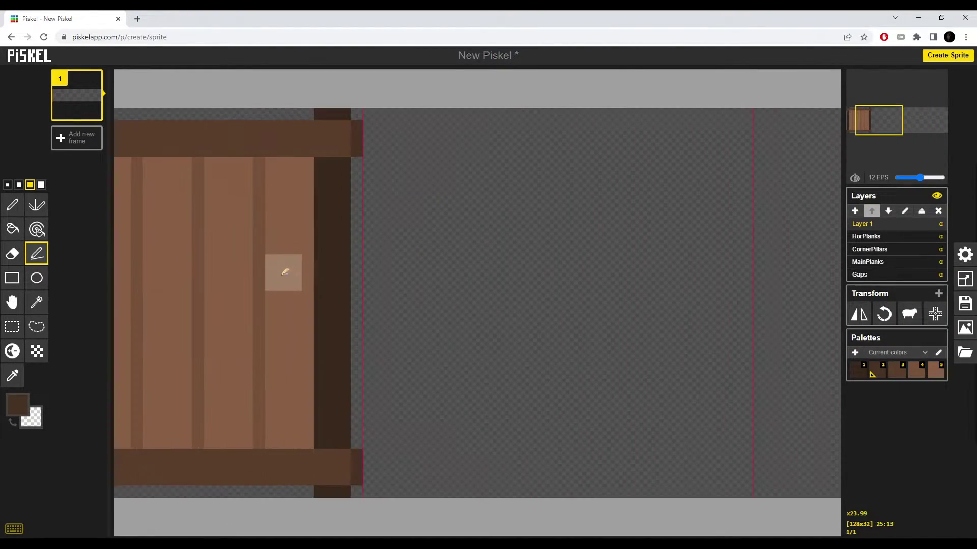
pyautogui.moveTo(283, 273); pyautogui.dragTo(437, 273)
pyautogui.scroll(-2, 257, 240)
pyautogui.scroll(3, 262, 254)
pyautogui.scroll(-3, 271, 257)
pyautogui.scroll(3, 271, 258)
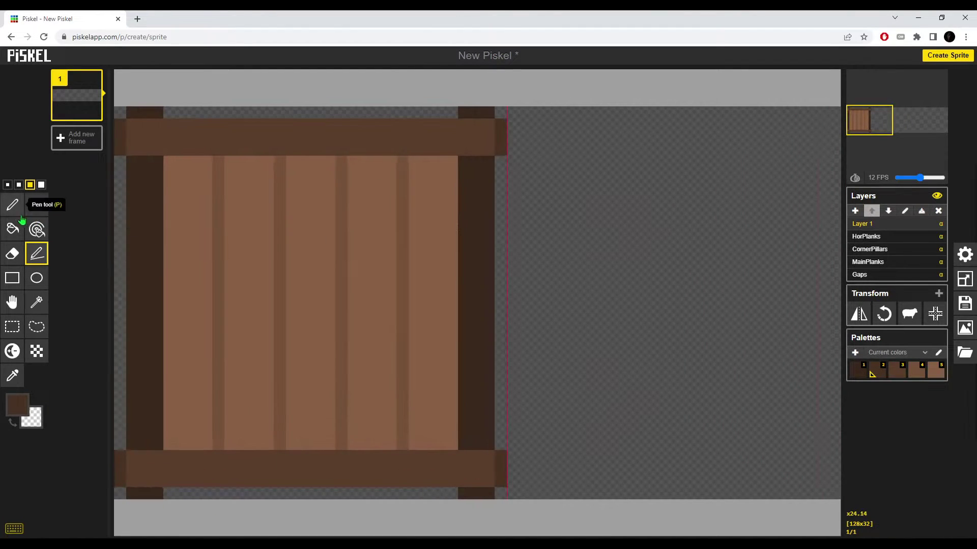
# Draw a dark-brown patch about 5 pixels wide and 7 pixels tall in the empty area beside the crate on Layer 1
pyautogui.click(16, 209)
pyautogui.click(12, 351)
pyautogui.scroll(1, 383, 467)
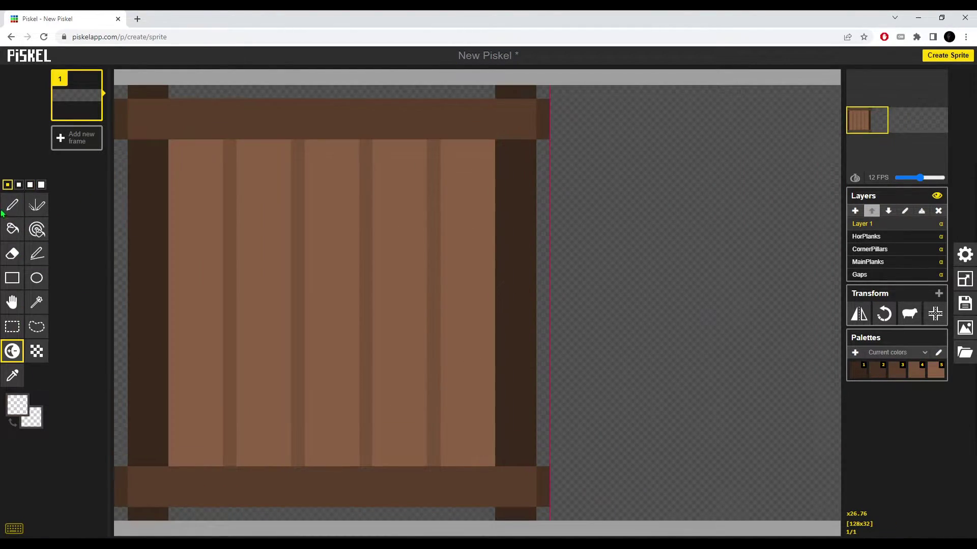
pyautogui.press('p')
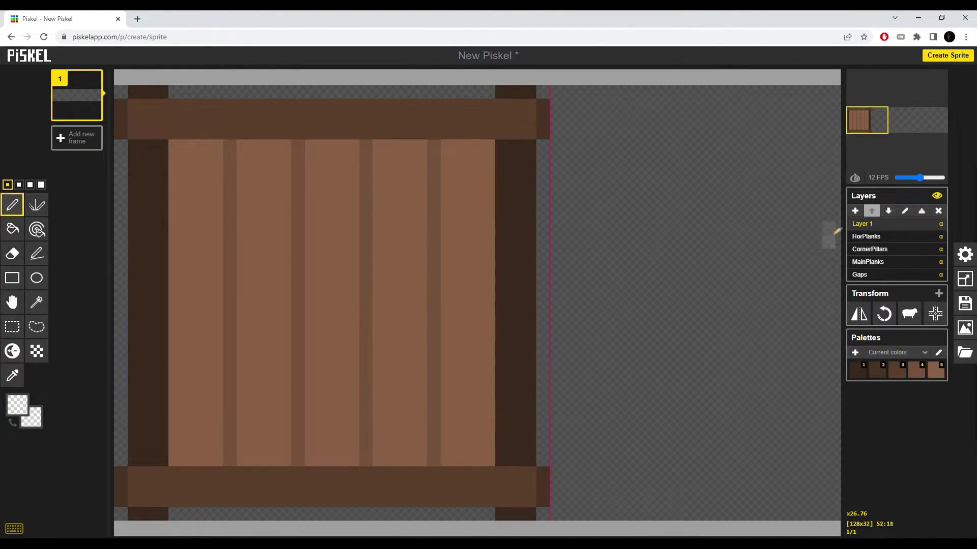
pyautogui.click(877, 370)
pyautogui.moveTo(652, 242); pyautogui.dragTo(670, 302)
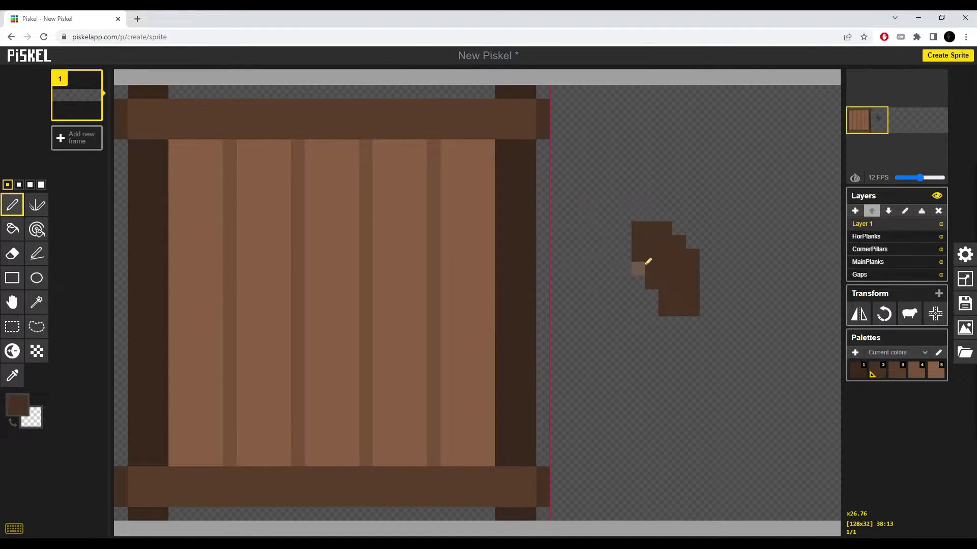
pyautogui.scroll(-4, 585, 260)
pyautogui.scroll(3, 536, 258)
pyautogui.click(860, 274)
pyautogui.scroll(1, 117, 305)
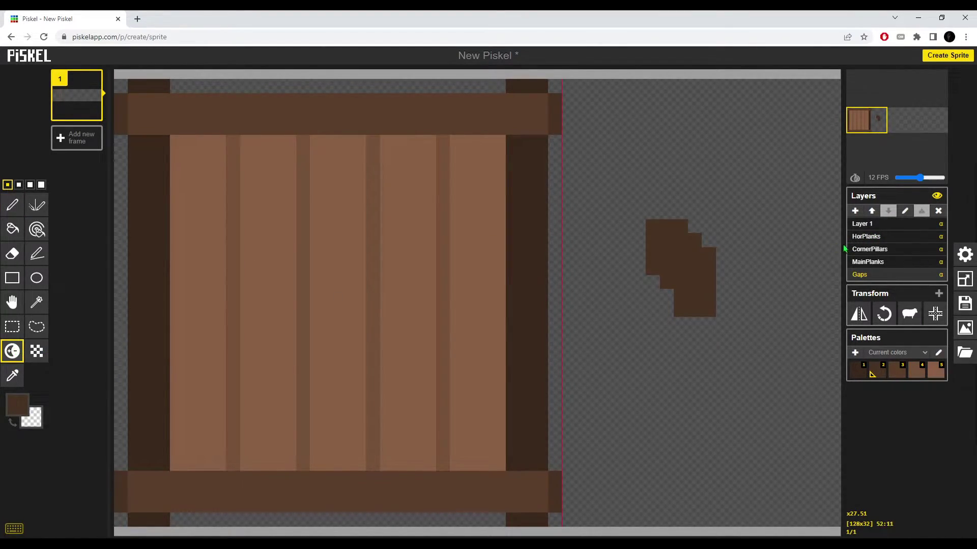
pyautogui.scroll(-1, 558, 240)
pyautogui.scroll(-2, 389, 270)
pyautogui.scroll(2, 675, 243)
pyautogui.scroll(-1, 813, 275)
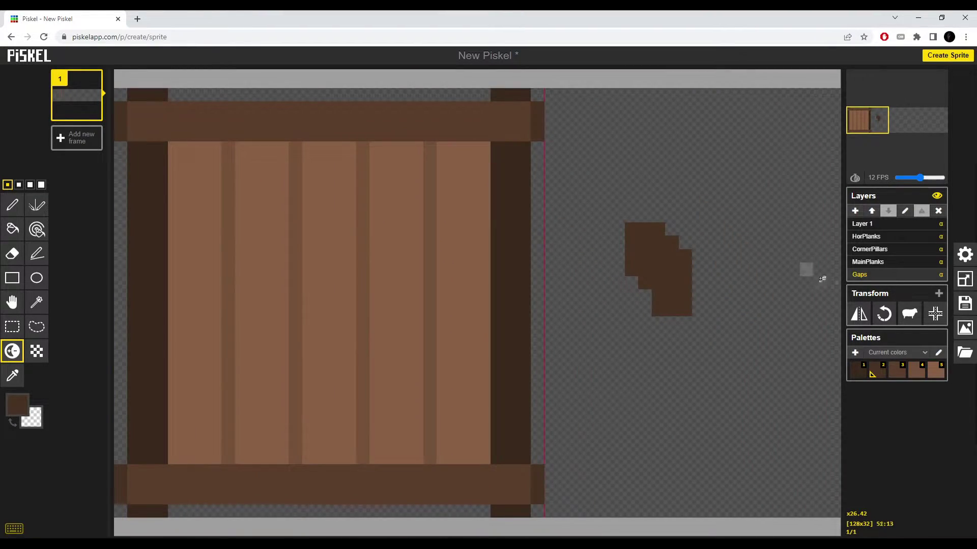
# Make CornerPillars the active layer and lower the layer opacity setting so the other layers appear dimmed
pyautogui.click(869, 250)
pyautogui.click(965, 254)
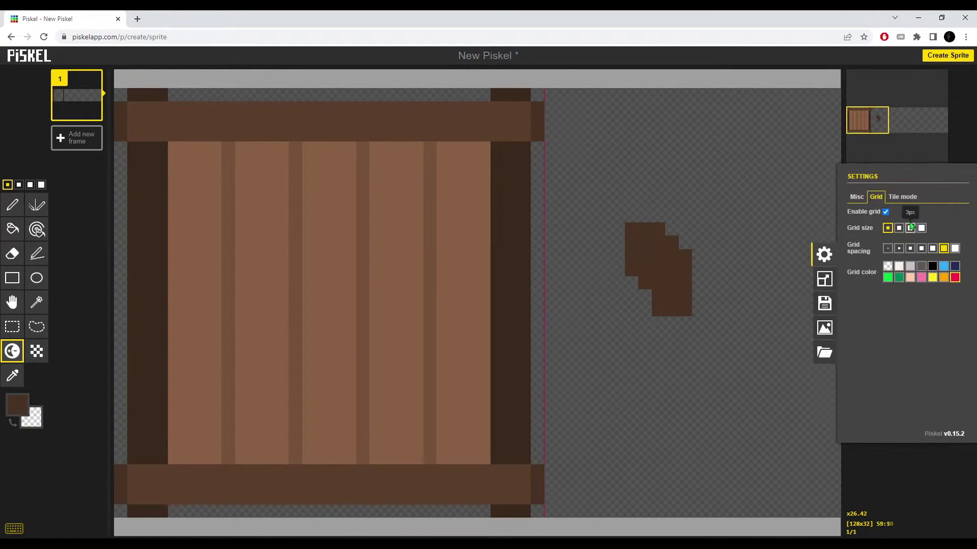
pyautogui.click(902, 197)
pyautogui.click(875, 197)
pyautogui.click(857, 197)
pyautogui.moveTo(939, 232); pyautogui.dragTo(929, 233)
pyautogui.click(512, 132)
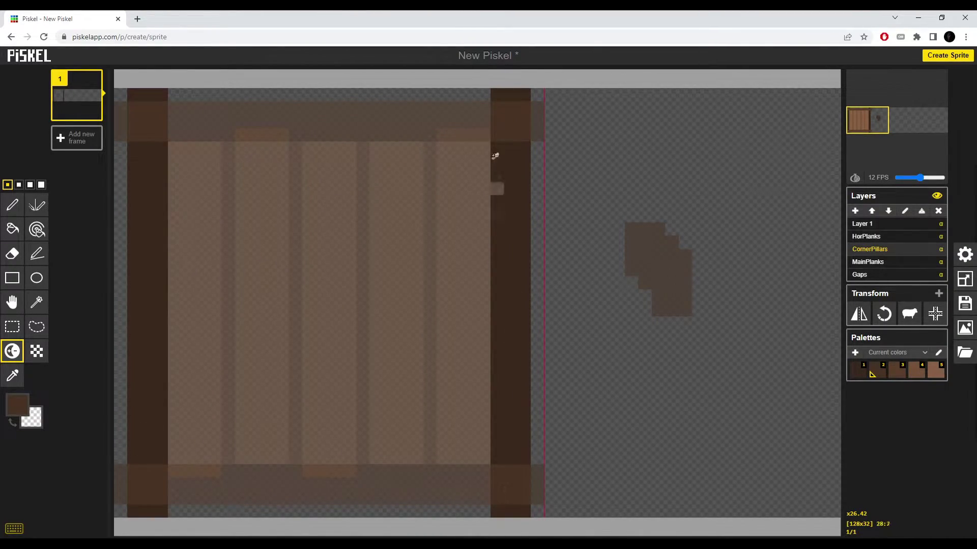
# Darken scattered pixels along the crate's right pillar with the Lighten tool to start a rough wood texture
pyautogui.moveTo(497, 95); pyautogui.dragTo(524, 431)
pyautogui.moveTo(502, 103)
pyautogui.mouseDown()
pyautogui.moveTo(527, 148)
pyautogui.moveTo(527, 531)
pyautogui.mouseUp()
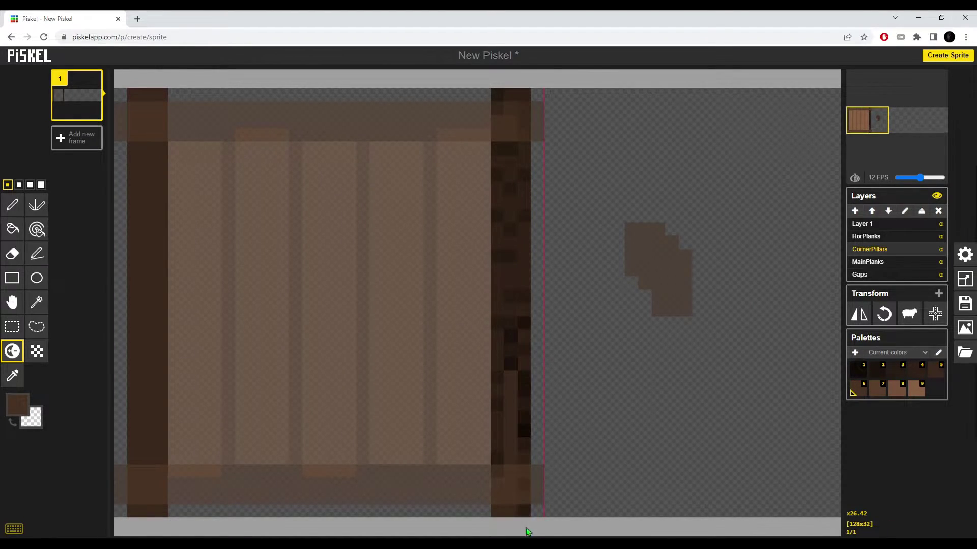
pyautogui.moveTo(511, 378)
pyautogui.mouseDown()
pyautogui.moveTo(499, 144)
pyautogui.moveTo(526, 157)
pyautogui.moveTo(509, 447)
pyautogui.moveTo(524, 529)
pyautogui.mouseUp()
pyautogui.moveTo(524, 95); pyautogui.dragTo(497, 95)
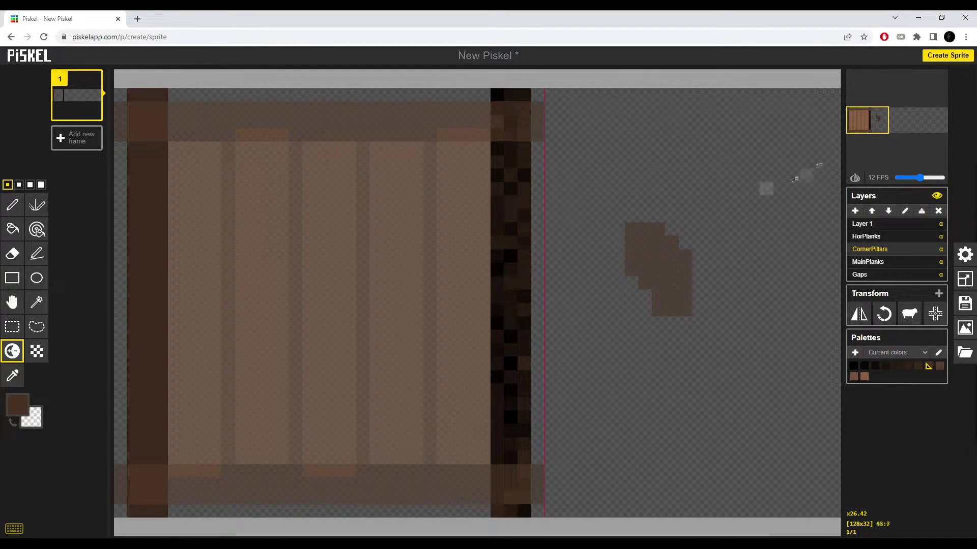
pyautogui.scroll(-2, 510, 204)
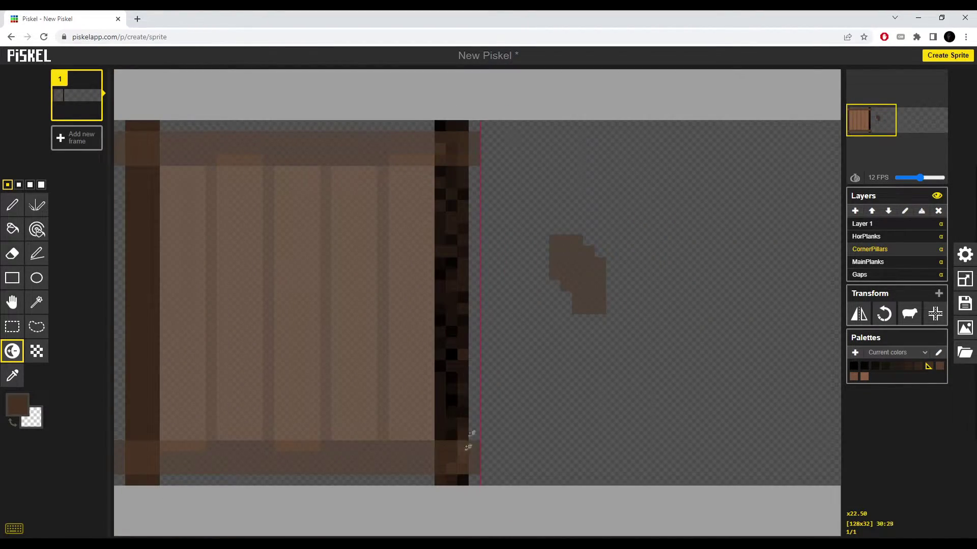
# Vary the right pillar's texture by lightening and darkening scattered pixels along its three pixel columns
pyautogui.moveTo(441, 216); pyautogui.dragTo(451, 391)
pyautogui.moveTo(440, 331); pyautogui.dragTo(440, 435)
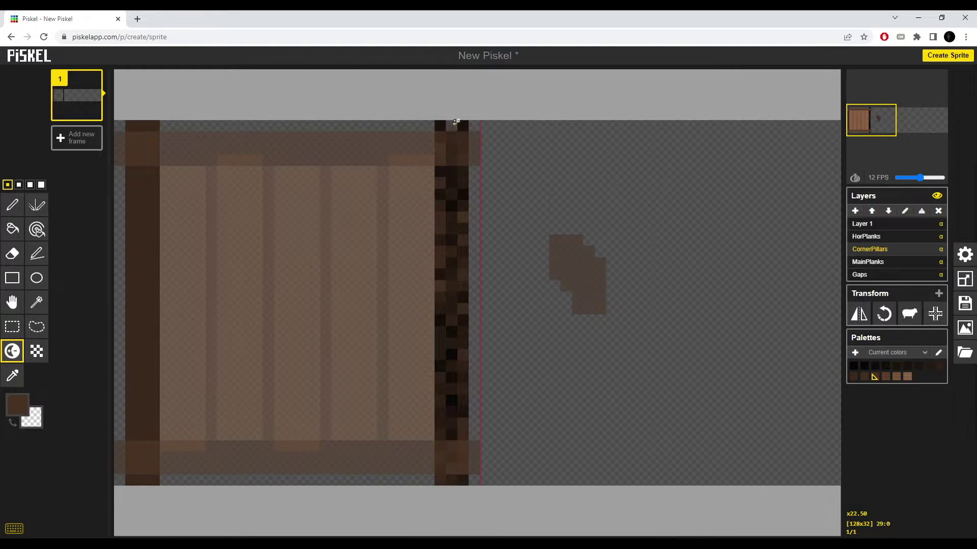
pyautogui.moveTo(451, 126); pyautogui.dragTo(452, 309)
pyautogui.moveTo(460, 171); pyautogui.dragTo(463, 378)
pyautogui.scroll(2, 436, 365)
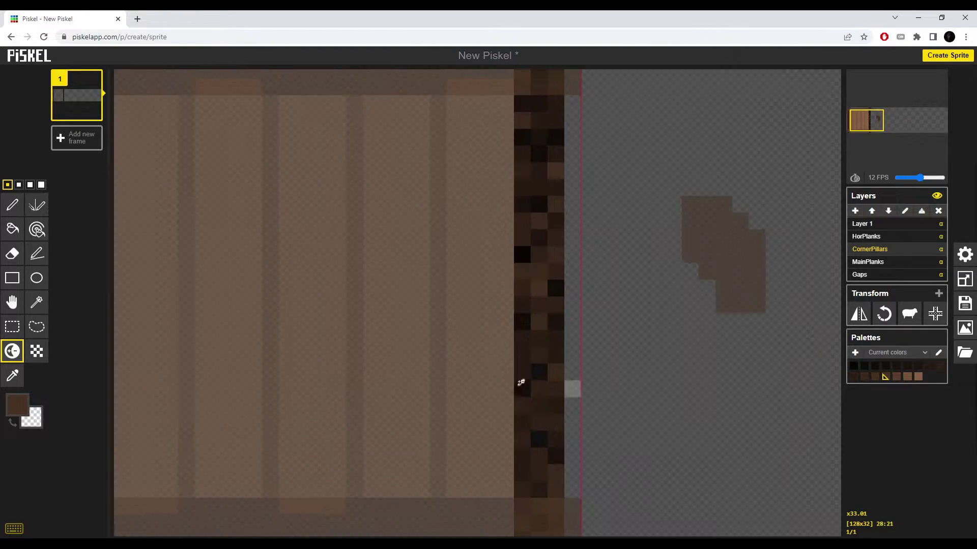
pyautogui.moveTo(523, 479)
pyautogui.mouseDown()
pyautogui.moveTo(527, 375)
pyautogui.moveTo(565, 319)
pyautogui.moveTo(564, 391)
pyautogui.mouseUp()
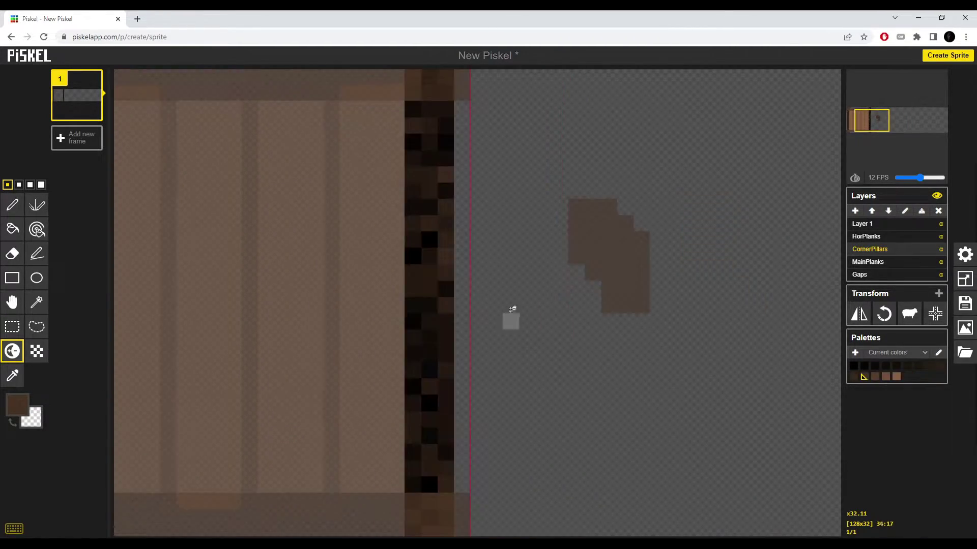
pyautogui.moveTo(448, 306)
pyautogui.mouseDown()
pyautogui.moveTo(427, 255)
pyautogui.moveTo(427, 392)
pyautogui.moveTo(433, 129)
pyautogui.moveTo(429, 529)
pyautogui.mouseUp()
pyautogui.moveTo(435, 332); pyautogui.dragTo(413, 529)
# Soften the right pillar's contrast by recolouring matching black pixels with very dark shades sampled from the pillar, using Paint All and the Pen
pyautogui.press('a')
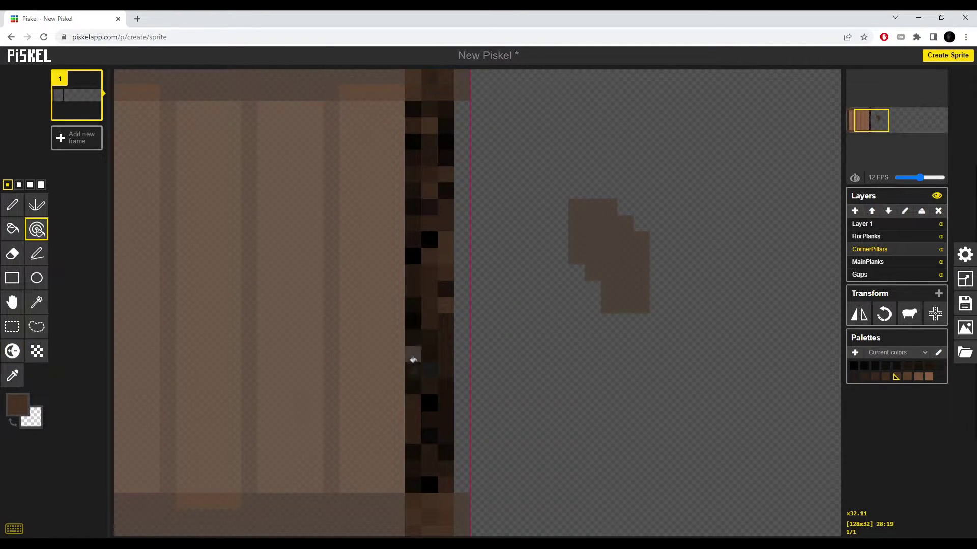
pyautogui.keyDown('alt'); pyautogui.click(425, 431); pyautogui.keyUp('alt')
pyautogui.click(427, 384)
pyautogui.click(424, 403)
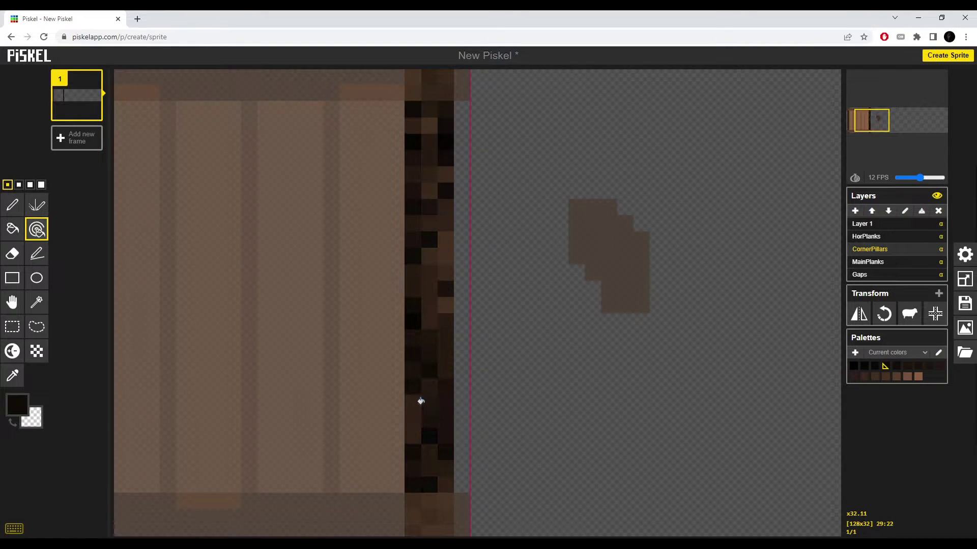
pyautogui.click(424, 430)
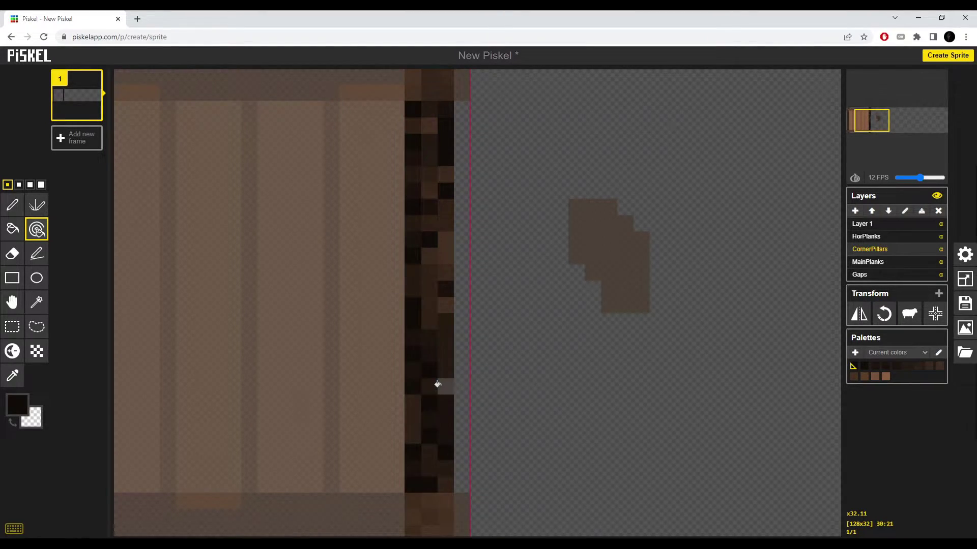
pyautogui.press('p')
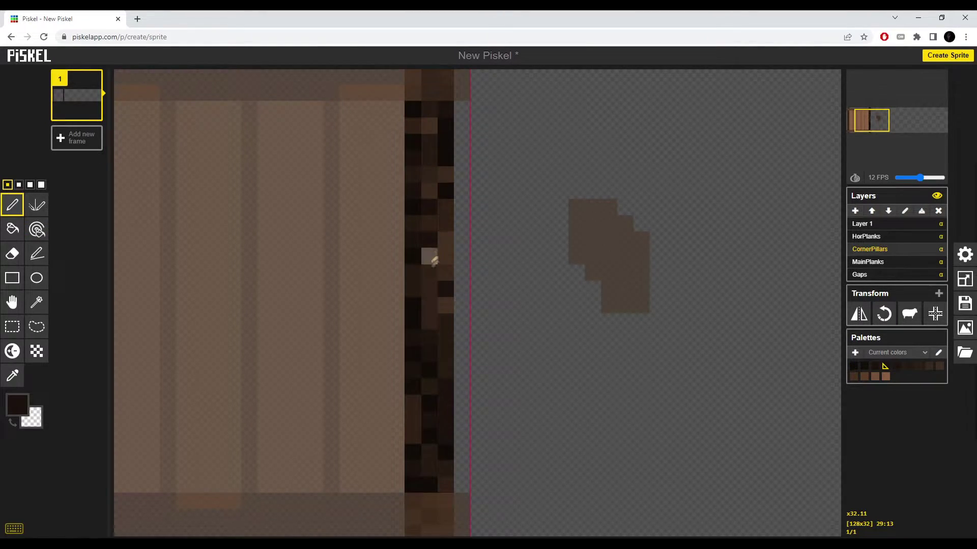
pyautogui.keyDown('alt'); pyautogui.click(450, 291); pyautogui.keyUp('alt')
pyautogui.scroll(-2, 459, 272)
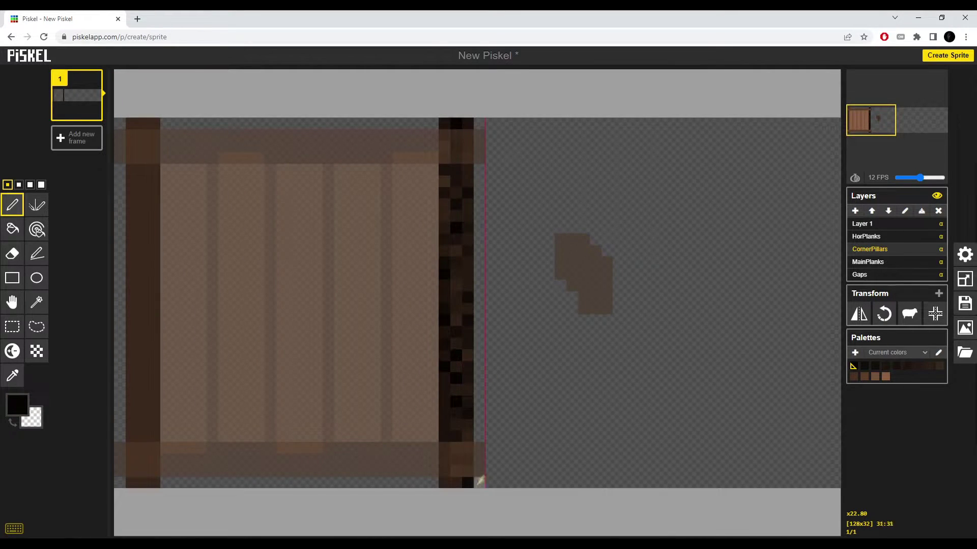
pyautogui.scroll(-1, 463, 489)
# Try to copy the textured right pillar onto the left pillar with a rectangular selection
pyautogui.click(13, 326)
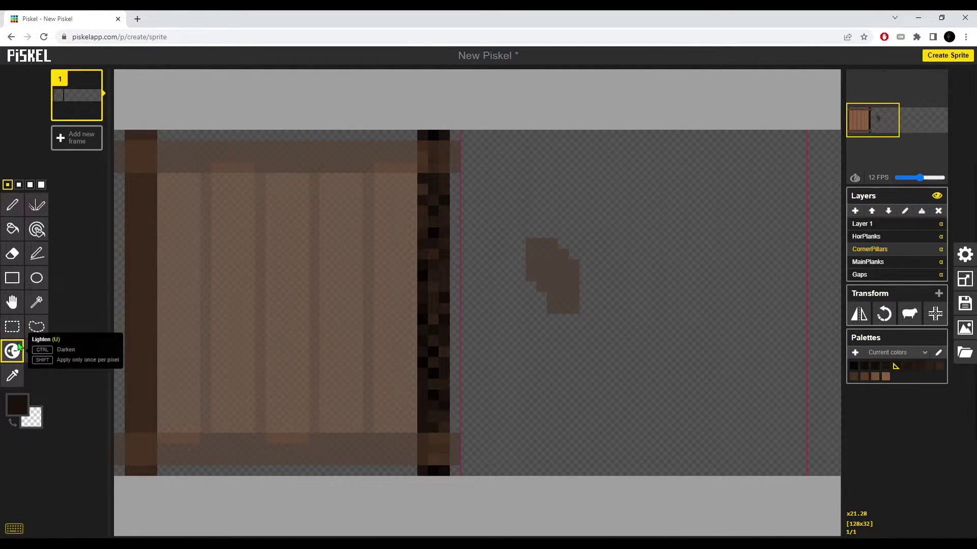
pyautogui.moveTo(388, 127); pyautogui.dragTo(475, 494)
pyautogui.hotkey('ctrl', 'c')
pyautogui.moveTo(422, 417); pyautogui.dragTo(124, 371)
pyautogui.hotkey('ctrl', 'v')
pyautogui.click(498, 377)
pyautogui.scroll(2, 366, 351)
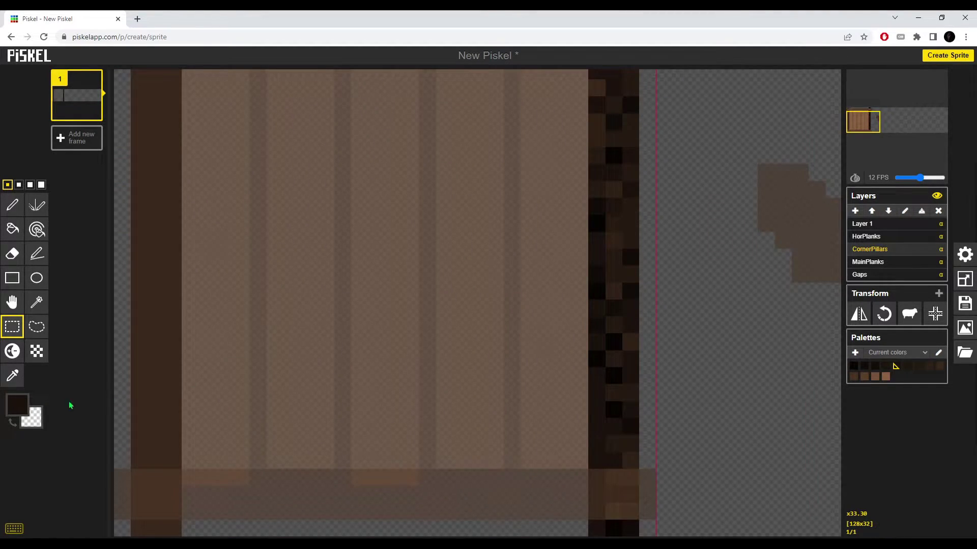
# Texture the left pillar on the CornerPillars layer by lightening and darkening scattered pixels along its length with the Lighten tool
pyautogui.click(13, 351)
pyautogui.scroll(-2, 151, 262)
pyautogui.moveTo(145, 117)
pyautogui.mouseDown()
pyautogui.moveTo(129, 231)
pyautogui.moveTo(143, 130)
pyautogui.moveTo(162, 325)
pyautogui.moveTo(141, 521)
pyautogui.mouseUp()
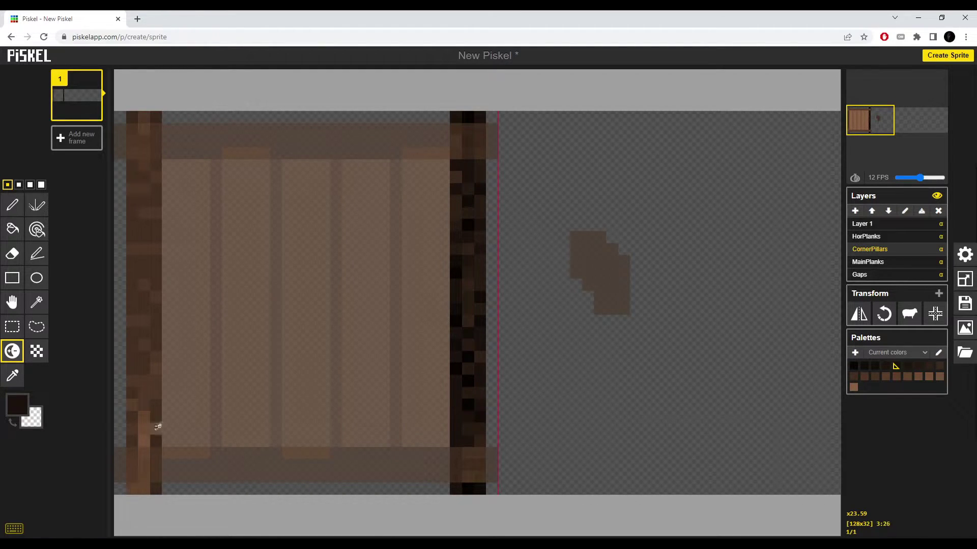
pyautogui.moveTo(143, 115)
pyautogui.mouseDown()
pyautogui.moveTo(146, 364)
pyautogui.moveTo(162, 237)
pyautogui.moveTo(141, 199)
pyautogui.mouseUp()
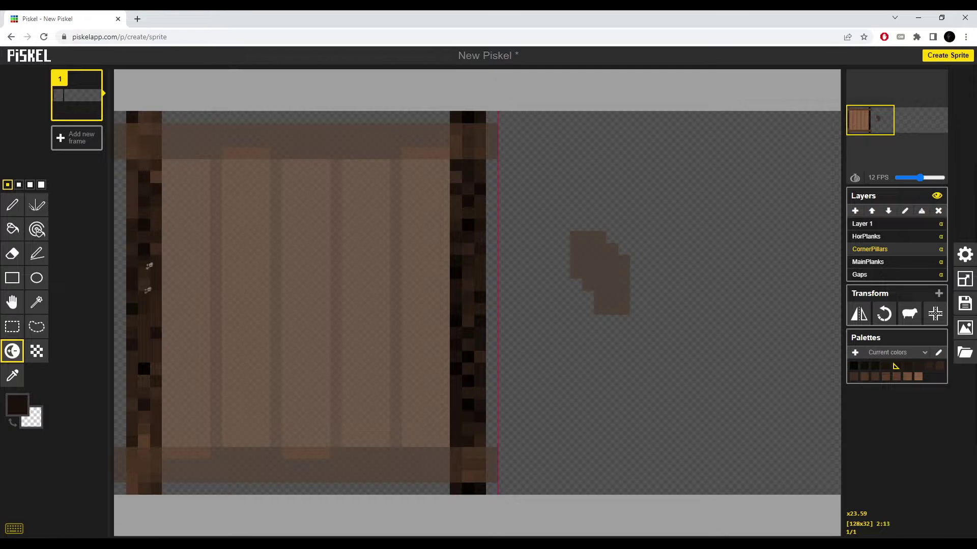
pyautogui.scroll(2, 153, 306)
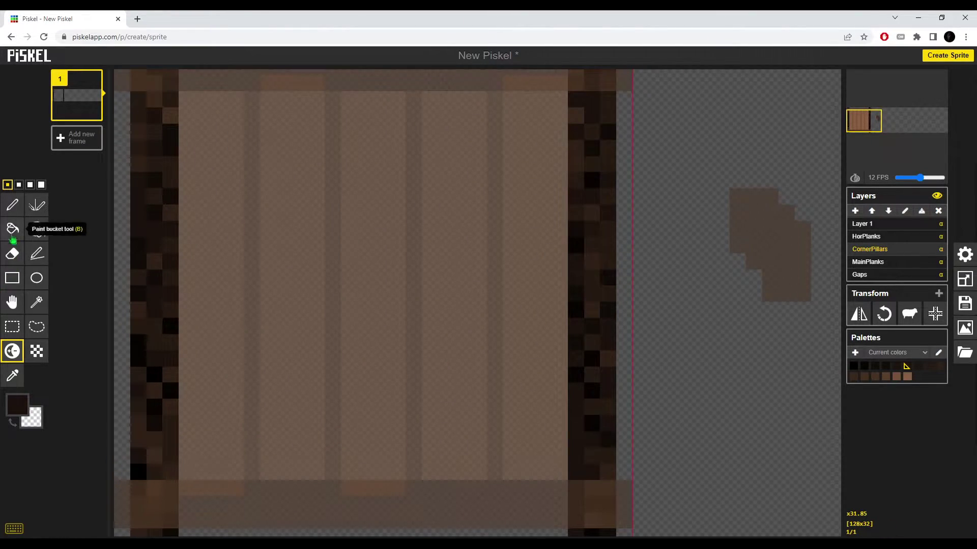
# Texture the five vertical planks on the MainPlanks layer by lightening and darkening vertical streaks of pixels with the Lighten tool
pyautogui.press('p')
pyautogui.scroll(-2, 136, 464)
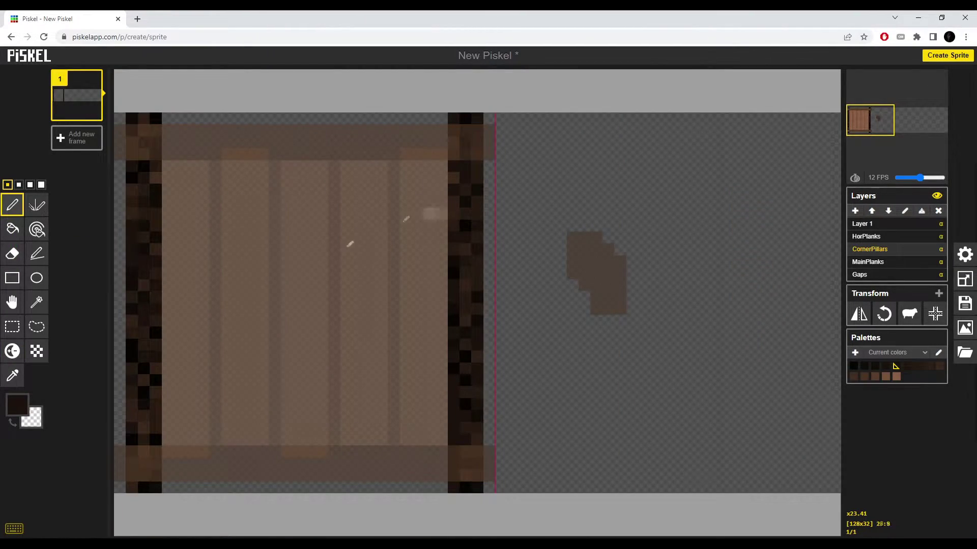
pyautogui.click(12, 351)
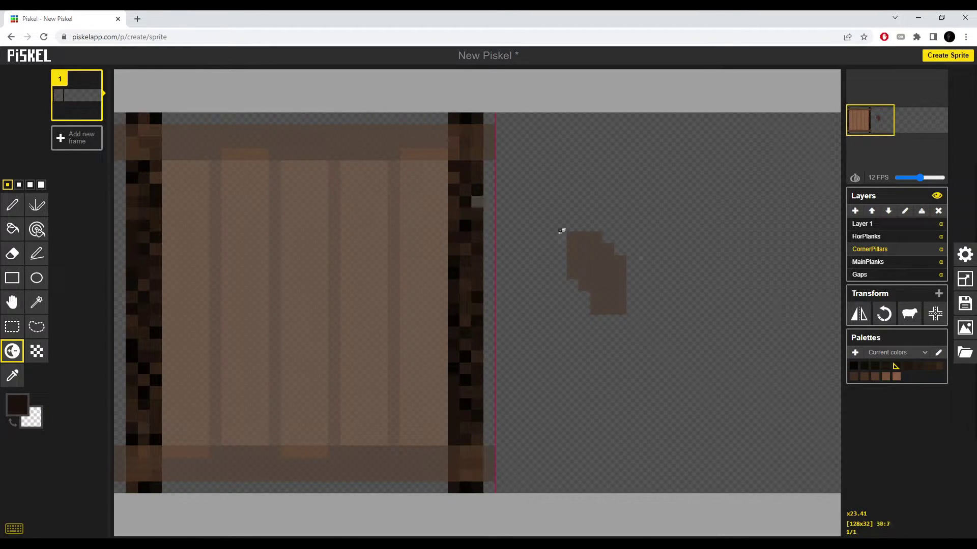
pyautogui.click(873, 270)
pyautogui.press('p')
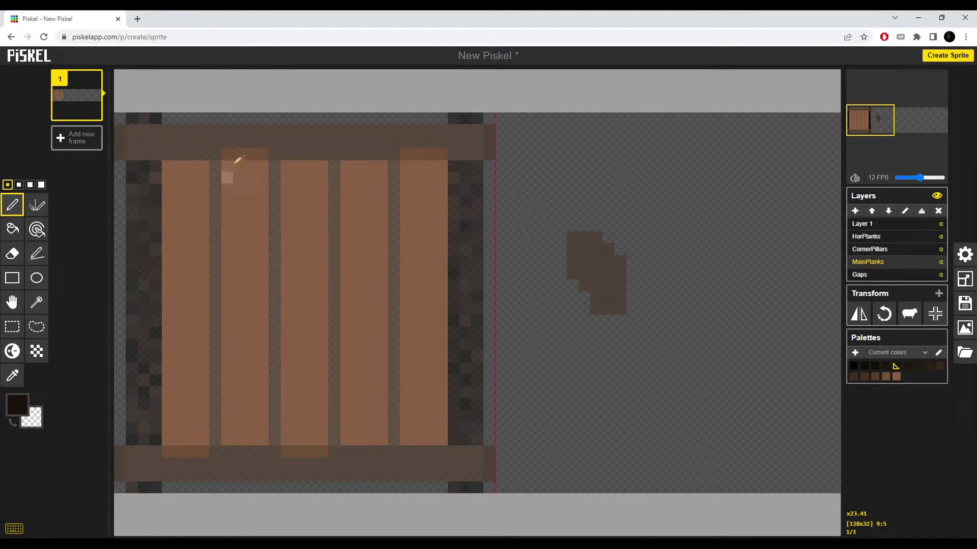
pyautogui.click(4, 358)
pyautogui.scroll(5, 245, 226)
pyautogui.scroll(-2, 368, 242)
pyautogui.middleClick(224, 253)
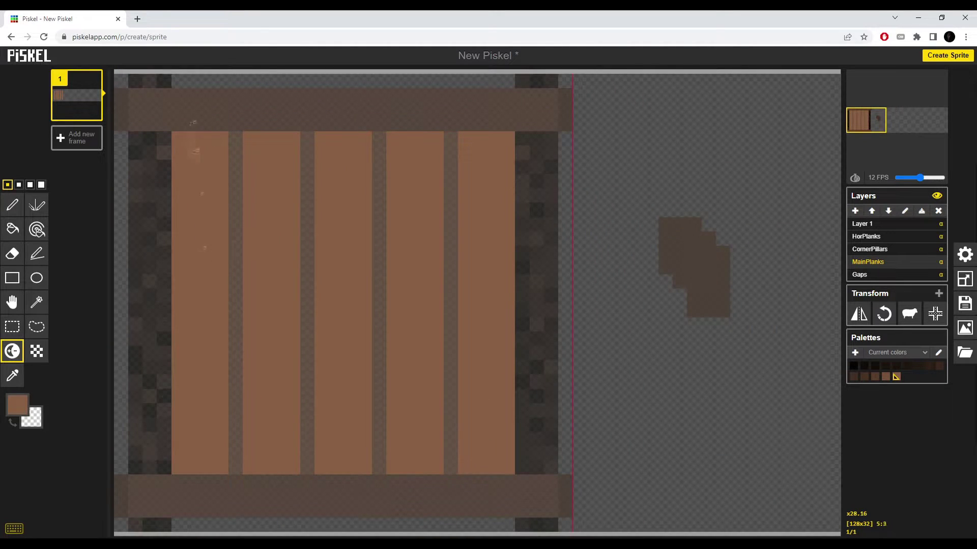
pyautogui.moveTo(193, 137)
pyautogui.mouseDown()
pyautogui.moveTo(187, 357)
pyautogui.moveTo(213, 460)
pyautogui.moveTo(220, 163)
pyautogui.moveTo(207, 326)
pyautogui.moveTo(215, 472)
pyautogui.moveTo(284, 108)
pyautogui.moveTo(316, 484)
pyautogui.moveTo(366, 76)
pyautogui.moveTo(425, 492)
pyautogui.moveTo(430, 264)
pyautogui.moveTo(466, 356)
pyautogui.moveTo(474, 117)
pyautogui.moveTo(501, 356)
pyautogui.moveTo(430, 204)
pyautogui.moveTo(264, 137)
pyautogui.moveTo(311, 260)
pyautogui.moveTo(336, 138)
pyautogui.moveTo(365, 448)
pyautogui.moveTo(183, 479)
pyautogui.moveTo(220, 178)
pyautogui.mouseUp()
pyautogui.moveTo(294, 278)
pyautogui.mouseDown()
pyautogui.moveTo(265, 453)
pyautogui.moveTo(194, 282)
pyautogui.moveTo(336, 244)
pyautogui.moveTo(422, 286)
pyautogui.moveTo(505, 206)
pyautogui.moveTo(480, 240)
pyautogui.mouseUp()
pyautogui.scroll(-4, 479, 240)
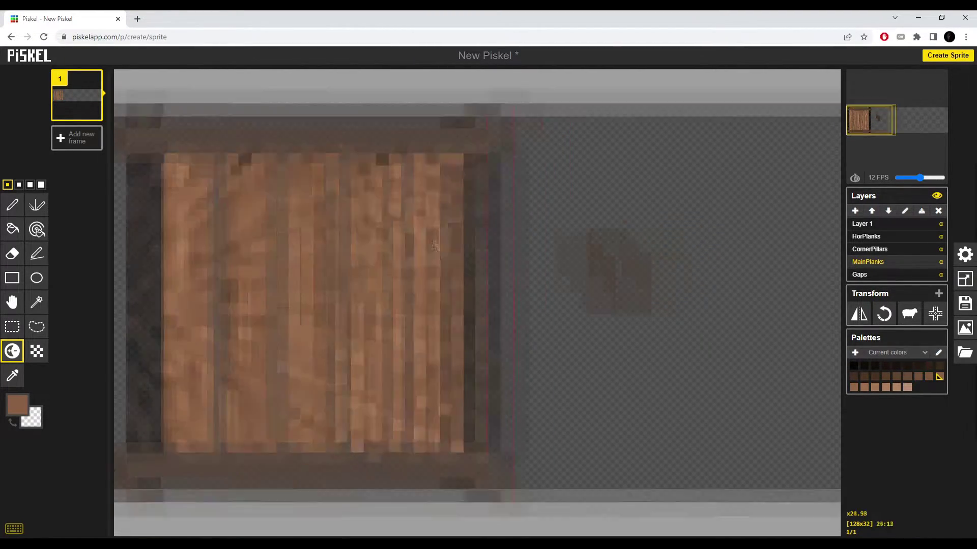
# Open the sprite preview in a separate window, enlarge it and inspect the textured crate
pyautogui.scroll(5, 295, 168)
pyautogui.scroll(-3, 242, 214)
pyautogui.click(937, 79)
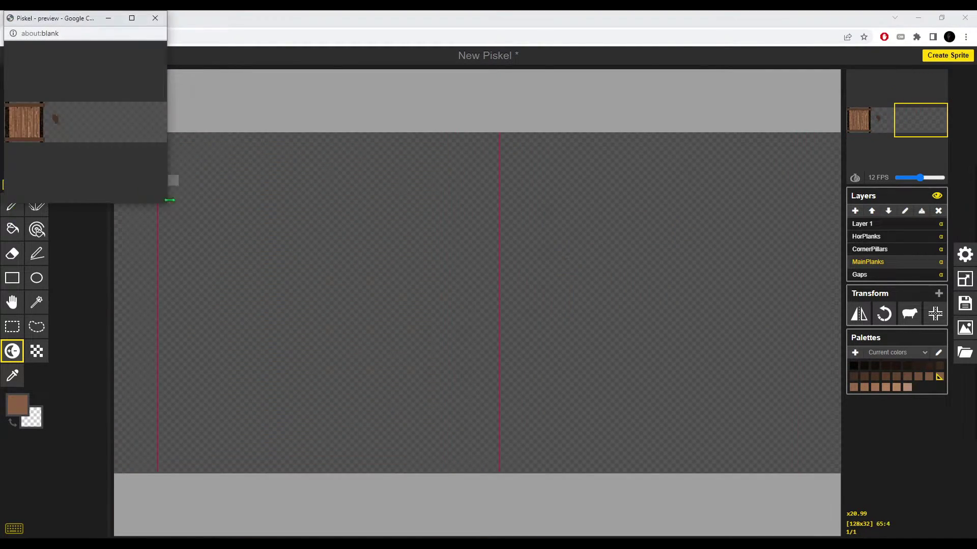
pyautogui.moveTo(168, 200); pyautogui.dragTo(643, 402)
pyautogui.click(630, 18)
pyautogui.click(865, 120)
pyautogui.scroll(-3, 508, 300)
# Vary the shading of the dark strips between the planks on the Gaps layer with the Lighten tool
pyautogui.click(877, 275)
pyautogui.scroll(2, 224, 302)
pyautogui.moveTo(228, 148); pyautogui.dragTo(228, 460)
pyautogui.moveTo(293, 148)
pyautogui.mouseDown()
pyautogui.moveTo(299, 475)
pyautogui.moveTo(392, 109)
pyautogui.moveTo(429, 489)
pyautogui.moveTo(426, 153)
pyautogui.mouseUp()
pyautogui.moveTo(426, 153); pyautogui.dragTo(432, 481)
pyautogui.moveTo(360, 460)
pyautogui.mouseDown()
pyautogui.moveTo(305, 234)
pyautogui.moveTo(292, 382)
pyautogui.moveTo(228, 214)
pyautogui.mouseUp()
pyautogui.scroll(-3, 374, 318)
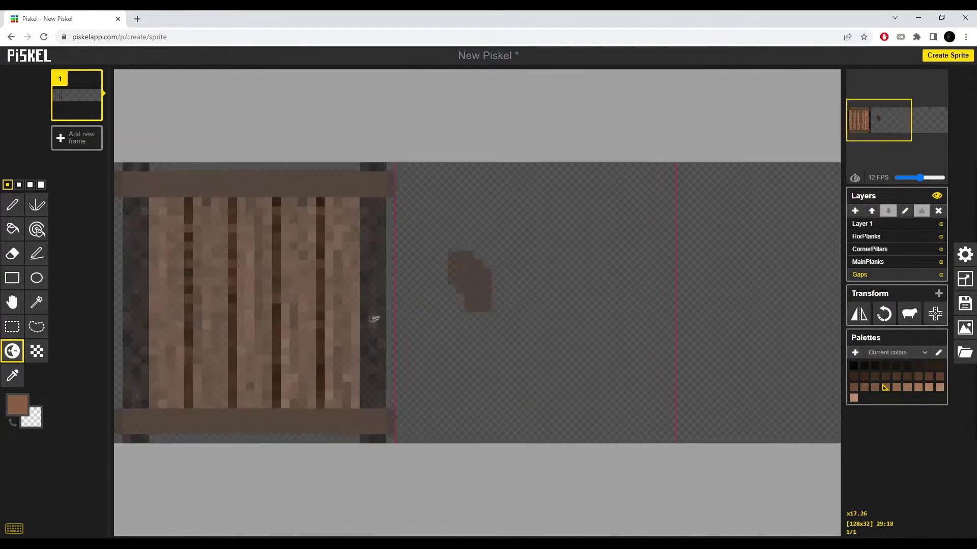
pyautogui.scroll(1, 375, 319)
pyautogui.click(918, 82)
pyautogui.click(918, 82)
pyautogui.scroll(-4, 773, 214)
pyautogui.scroll(9, 773, 213)
# Texture the upper and lower boards on the HorPlanks layer with lighter and darker pixels using the Lighten tool
pyautogui.click(864, 263)
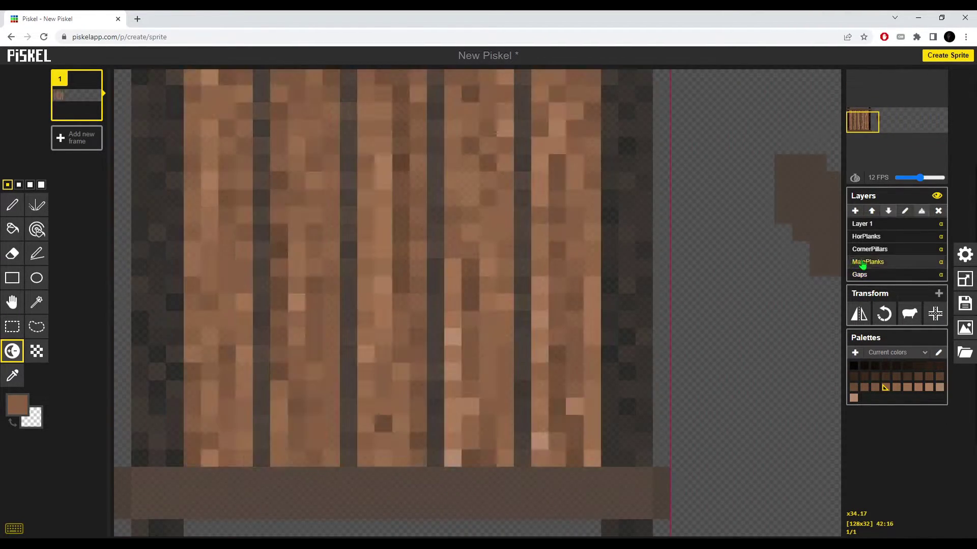
pyautogui.click(866, 236)
pyautogui.moveTo(642, 511)
pyautogui.mouseDown()
pyautogui.moveTo(104, 492)
pyautogui.moveTo(680, 475)
pyautogui.moveTo(214, 477)
pyautogui.moveTo(219, 464)
pyautogui.moveTo(425, 502)
pyautogui.mouseUp()
pyautogui.moveTo(282, 499)
pyautogui.mouseDown()
pyautogui.moveTo(153, 484)
pyautogui.moveTo(388, 497)
pyautogui.moveTo(433, 483)
pyautogui.moveTo(204, 501)
pyautogui.moveTo(174, 490)
pyautogui.moveTo(401, 495)
pyautogui.moveTo(527, 476)
pyautogui.mouseUp()
pyautogui.moveTo(523, 371); pyautogui.dragTo(523, 460)
pyautogui.moveTo(659, 113)
pyautogui.mouseDown()
pyautogui.moveTo(169, 115)
pyautogui.moveTo(708, 131)
pyautogui.moveTo(791, 153)
pyautogui.moveTo(203, 115)
pyautogui.moveTo(884, 116)
pyautogui.mouseUp()
pyautogui.scroll(-2, 496, 167)
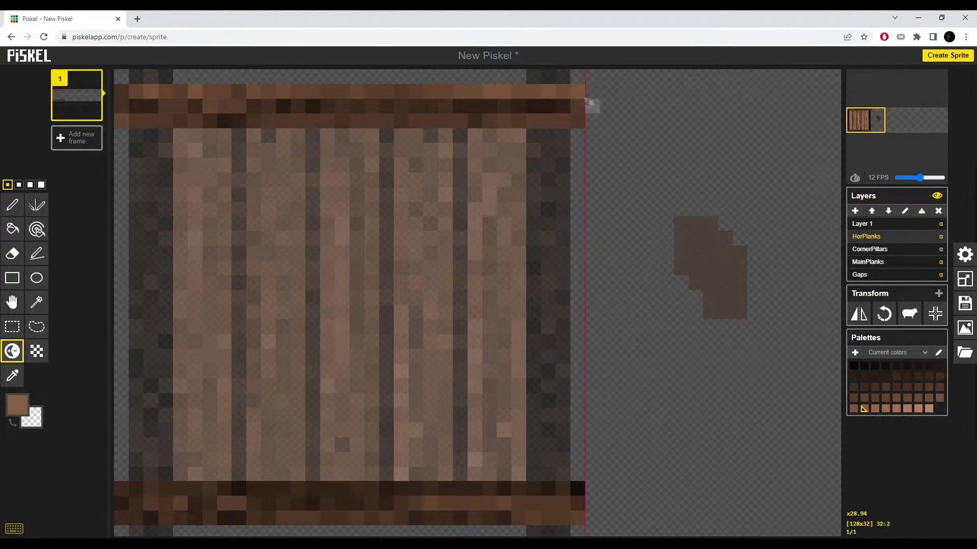
pyautogui.moveTo(586, 102)
pyautogui.mouseDown()
pyautogui.moveTo(566, 506)
pyautogui.moveTo(458, 492)
pyautogui.moveTo(356, 506)
pyautogui.moveTo(460, 503)
pyautogui.mouseUp()
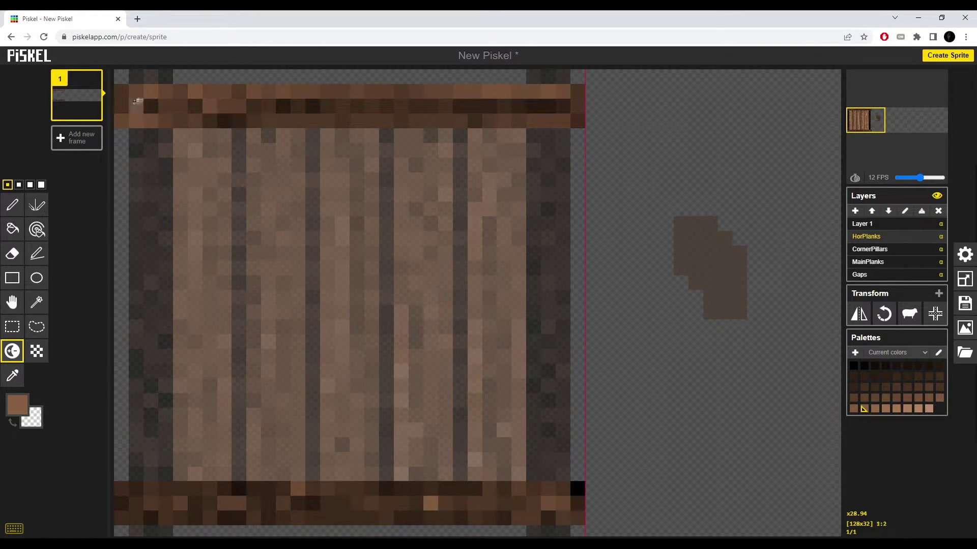
pyautogui.moveTo(137, 100)
pyautogui.mouseDown()
pyautogui.moveTo(130, 114)
pyautogui.moveTo(148, 103)
pyautogui.mouseUp()
pyautogui.moveTo(232, 120); pyautogui.dragTo(254, 120)
# Inspect the whole textured crate in the separate preview window, then return to the editor
pyautogui.scroll(-4, 364, 179)
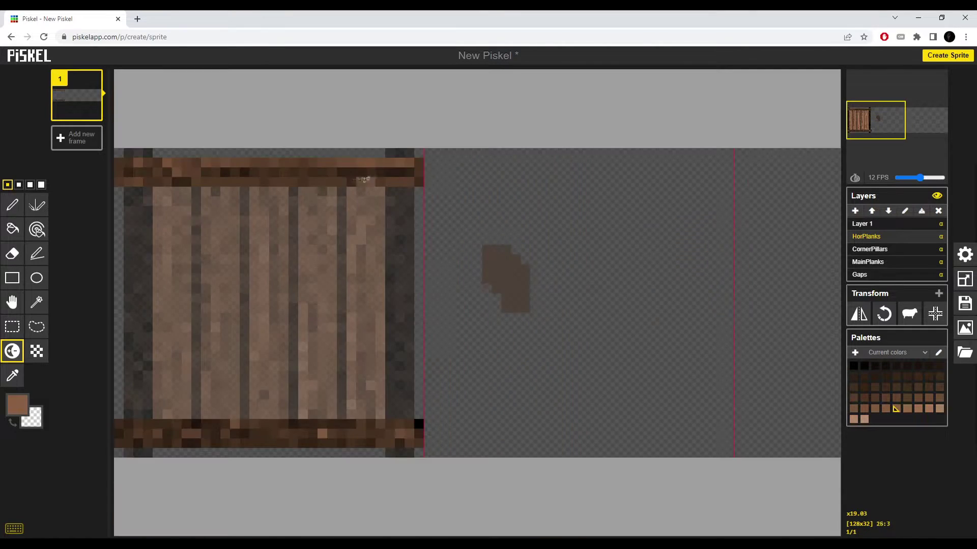
pyautogui.scroll(2, 363, 179)
pyautogui.click(933, 80)
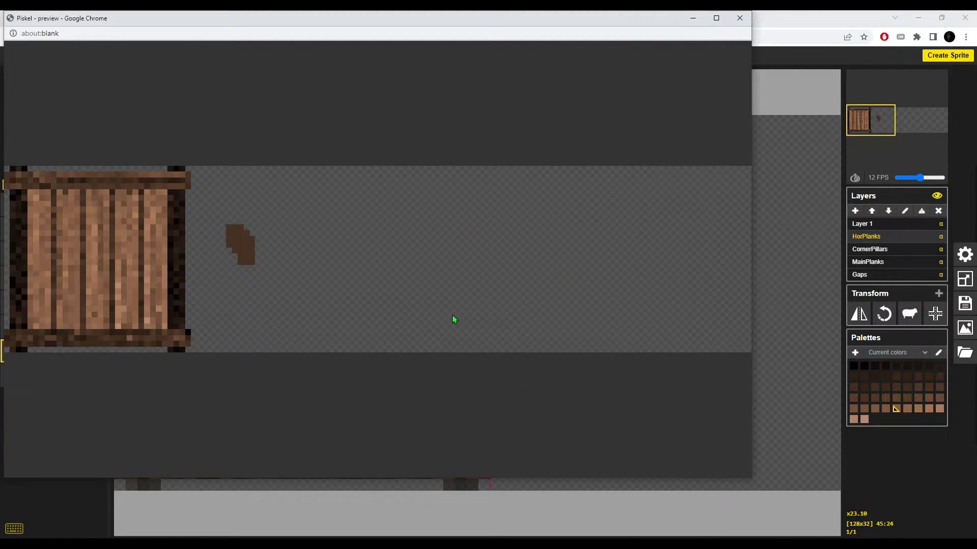
pyautogui.hotkey('alt', 'Tab')
# Select Layer 1 and set the layer opacity to 1.00 so inactive layers display at full strength
pyautogui.scroll(-2, 532, 296)
pyautogui.click(865, 250)
pyautogui.click(868, 226)
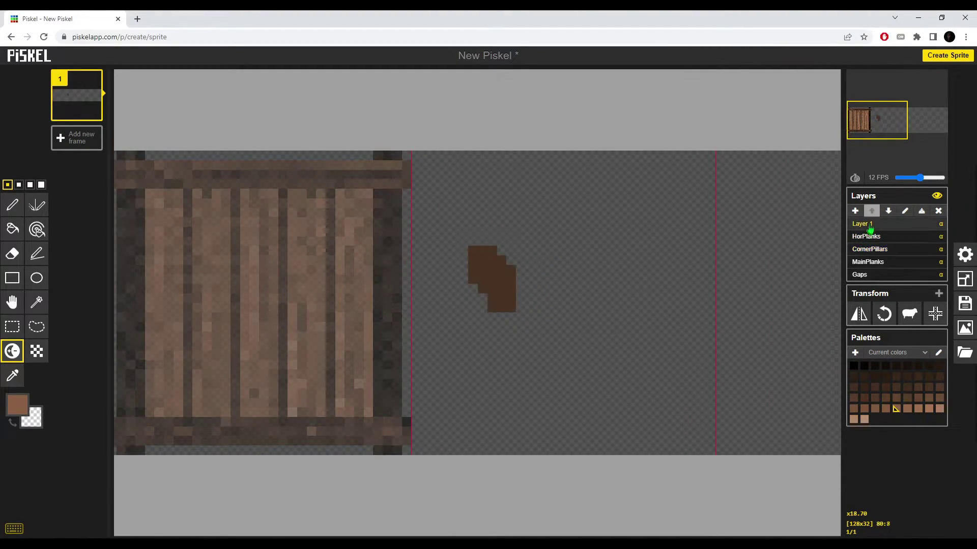
pyautogui.click(965, 254)
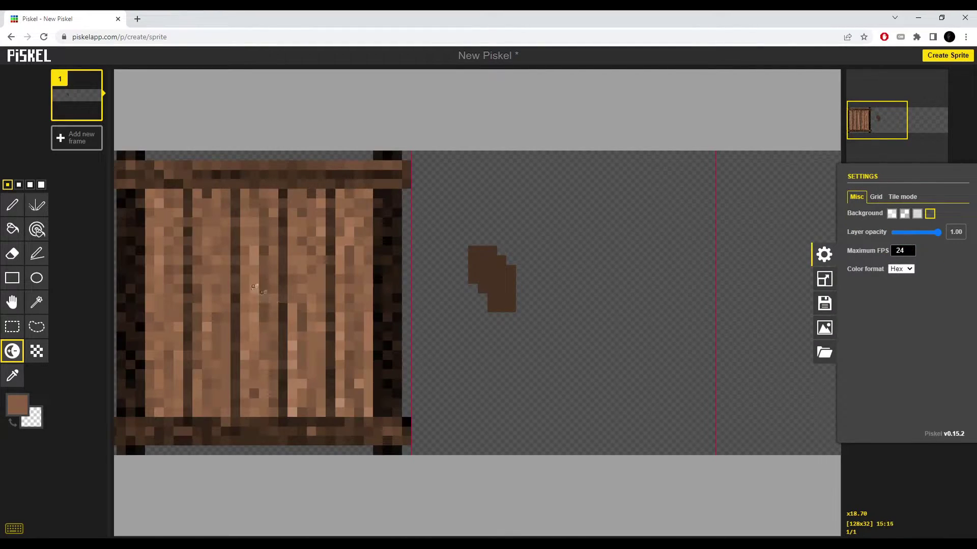
pyautogui.moveTo(368, 374); pyautogui.dragTo(521, 363)
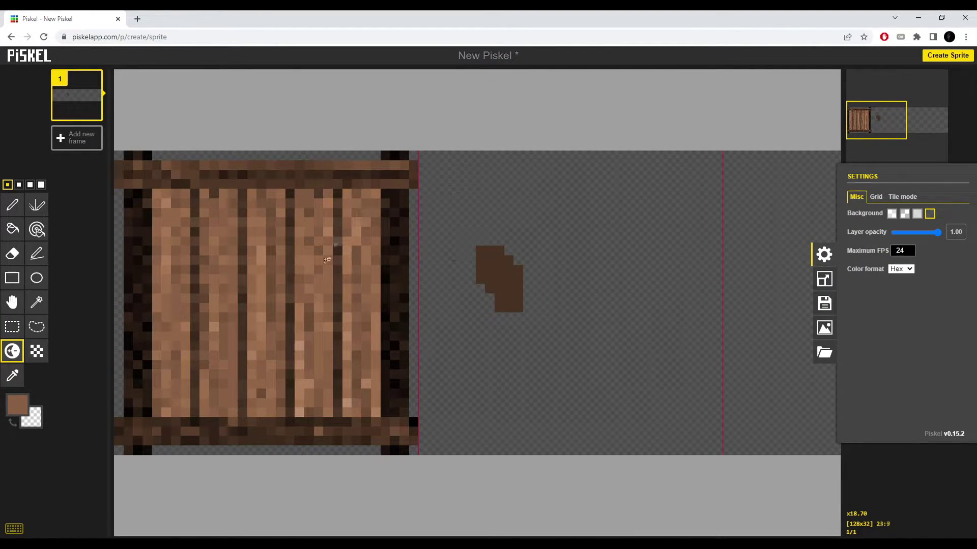
pyautogui.scroll(1, 580, 240)
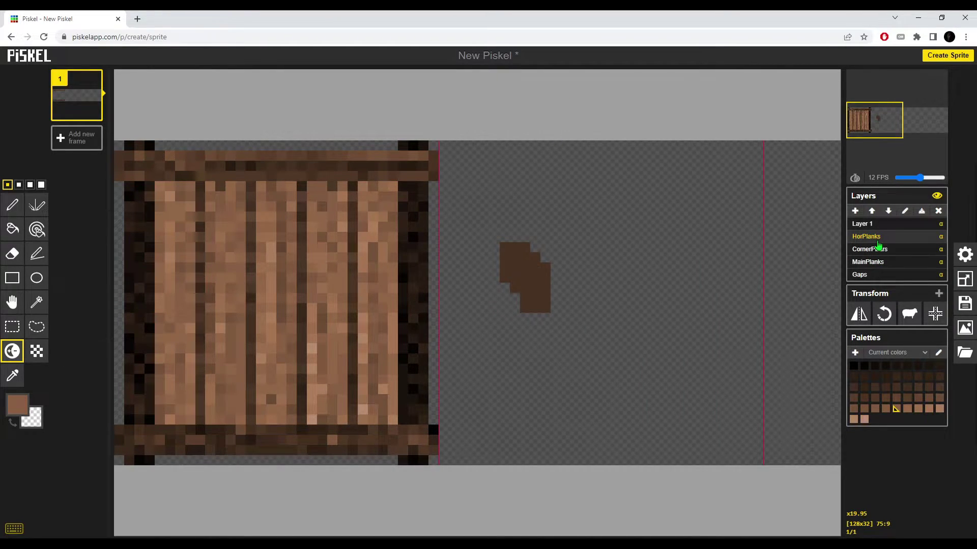
# Adjust the overall tone of the MainPlanks and Gaps layers with an enlarged Lighten brush
pyautogui.click(876, 262)
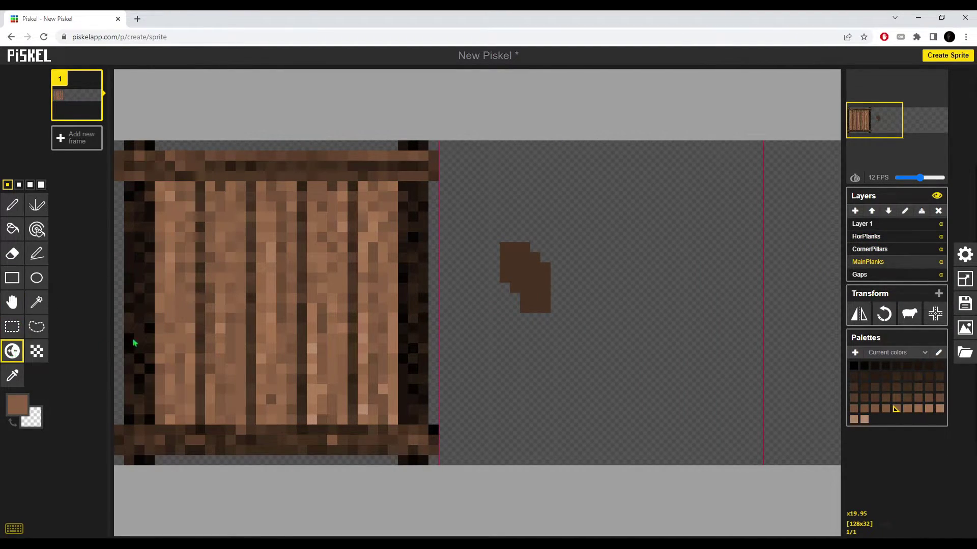
pyautogui.press(']')
pyautogui.press(']')
pyautogui.press(']')
pyautogui.press(']')
pyautogui.press(']')
pyautogui.press(']')
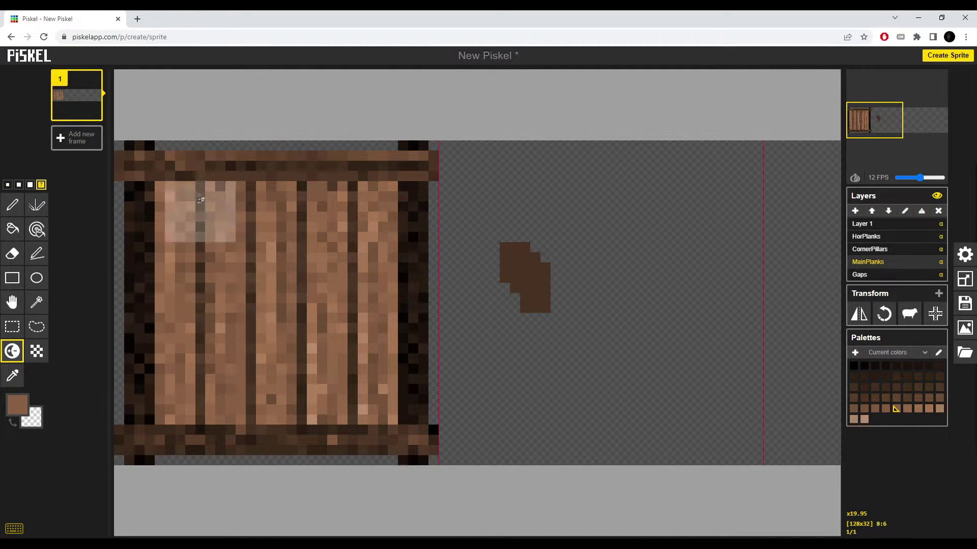
pyautogui.moveTo(199, 205)
pyautogui.mouseDown()
pyautogui.moveTo(187, 284)
pyautogui.moveTo(262, 402)
pyautogui.moveTo(376, 407)
pyautogui.moveTo(379, 213)
pyautogui.moveTo(341, 169)
pyautogui.mouseUp()
pyautogui.click(874, 276)
pyautogui.moveTo(357, 239)
pyautogui.mouseDown()
pyautogui.moveTo(87, 234)
pyautogui.moveTo(229, 351)
pyautogui.mouseUp()
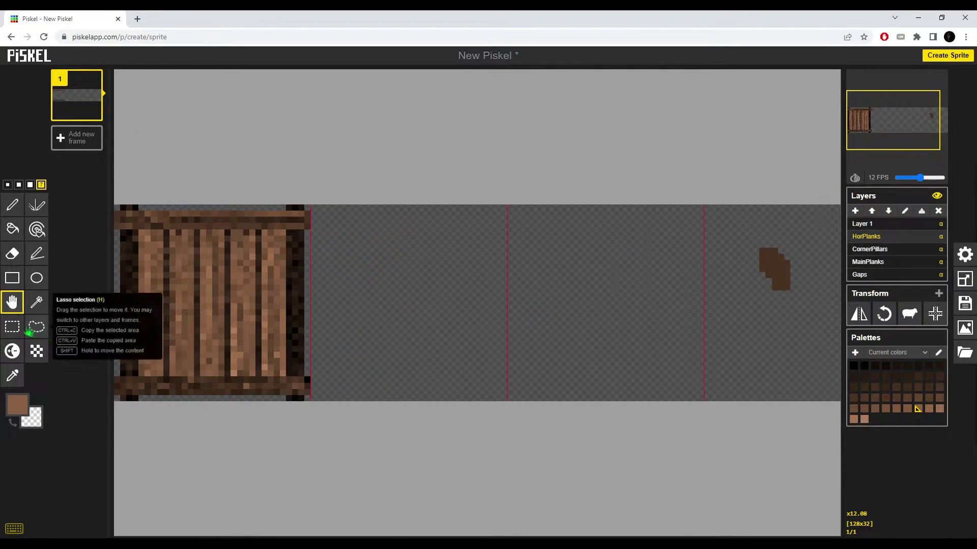
# Copy the first crate's horizontal boards on the HorPlanks layer and paste them into the other three tiles
pyautogui.click(12, 327)
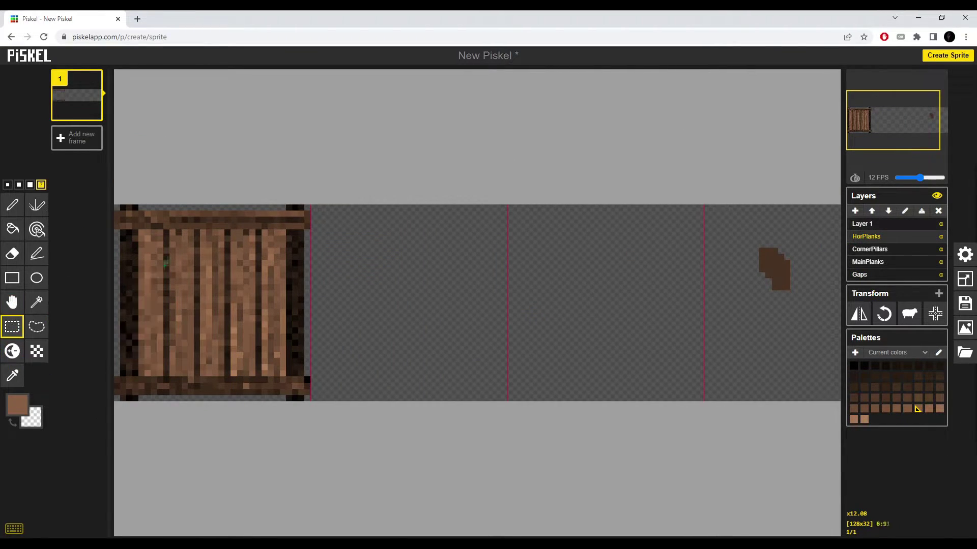
pyautogui.moveTo(116, 207); pyautogui.dragTo(339, 398)
pyautogui.hotkey('ctrl', 'c')
pyautogui.moveTo(216, 326); pyautogui.dragTo(406, 318)
pyautogui.hotkey('ctrl', 'v')
pyautogui.moveTo(383, 310); pyautogui.dragTo(578, 298)
pyautogui.hotkey('ctrl', 'v')
pyautogui.scroll(-3, 689, 300)
pyautogui.moveTo(578, 299); pyautogui.dragTo(664, 291)
# Duplicate the first crate's corner pillars, main planks and gaps into the other three tiles, each on its own layer
pyautogui.moveTo(221, 309); pyautogui.dragTo(539, 289)
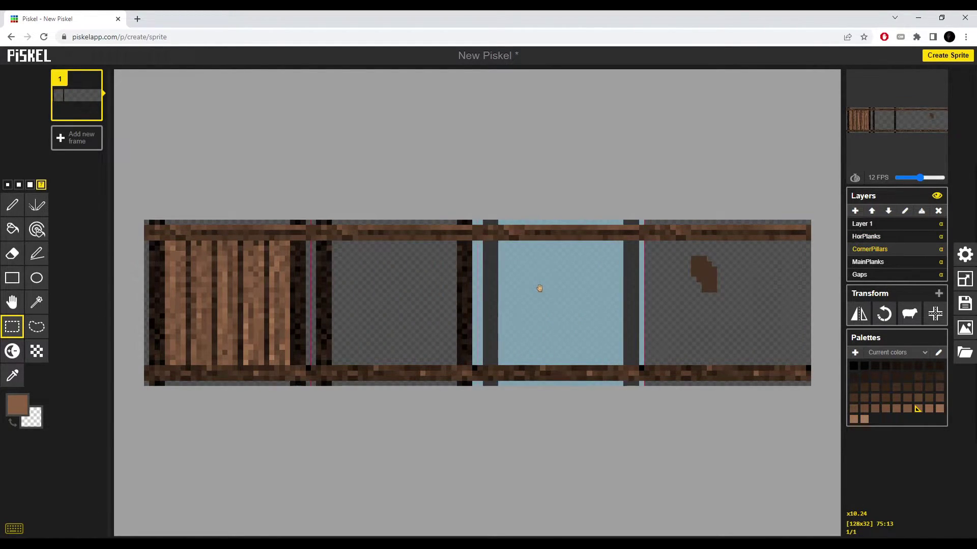
pyautogui.click(868, 275)
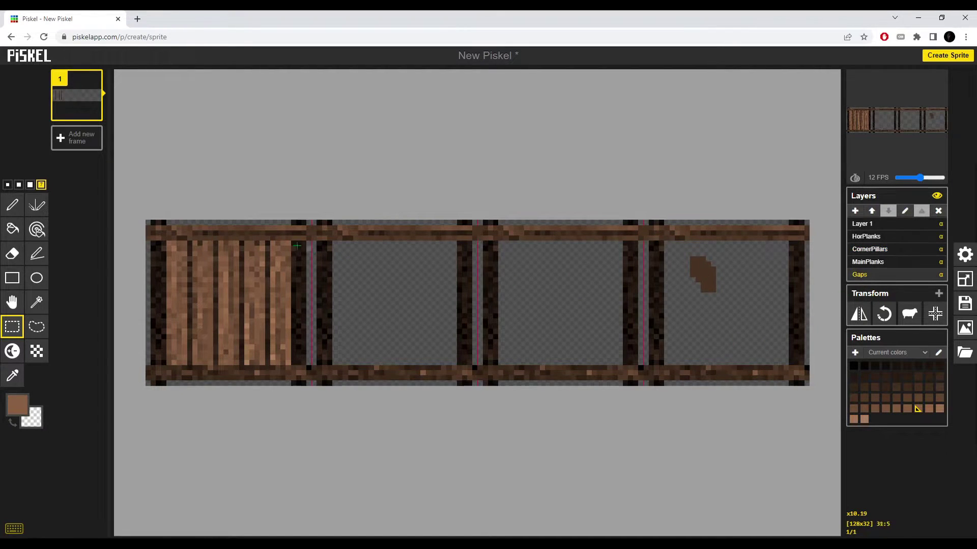
pyautogui.click(862, 263)
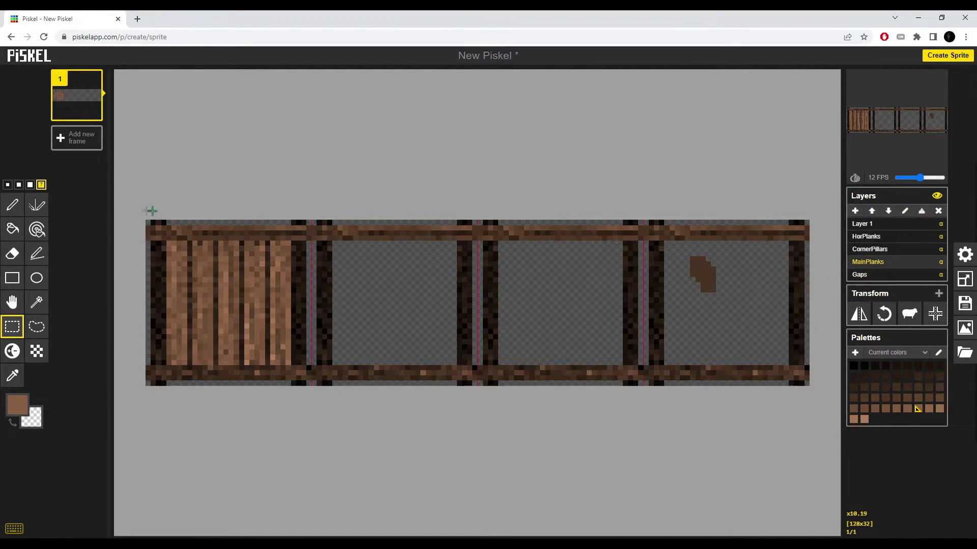
pyautogui.moveTo(150, 212); pyautogui.dragTo(293, 388)
pyautogui.moveTo(241, 316); pyautogui.dragTo(407, 307)
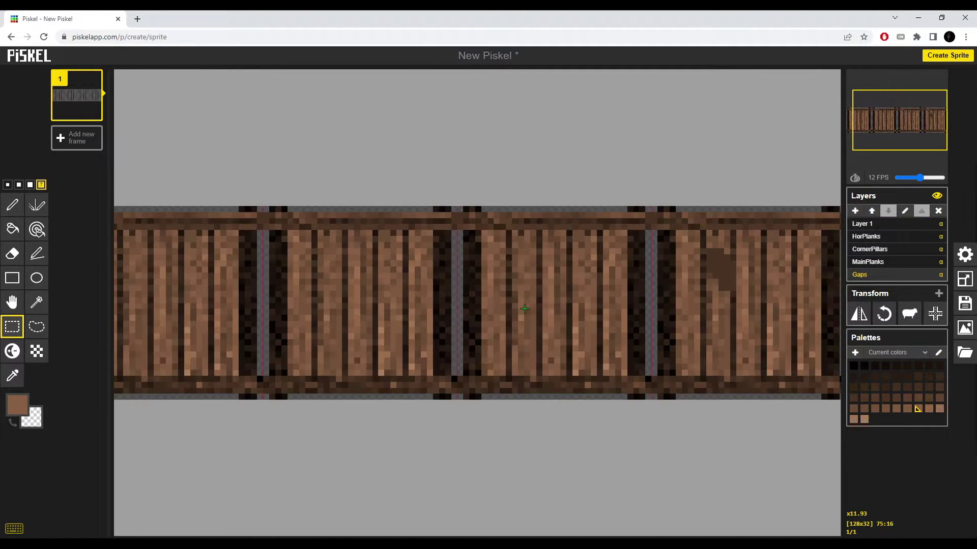
pyautogui.scroll(-2, 502, 309)
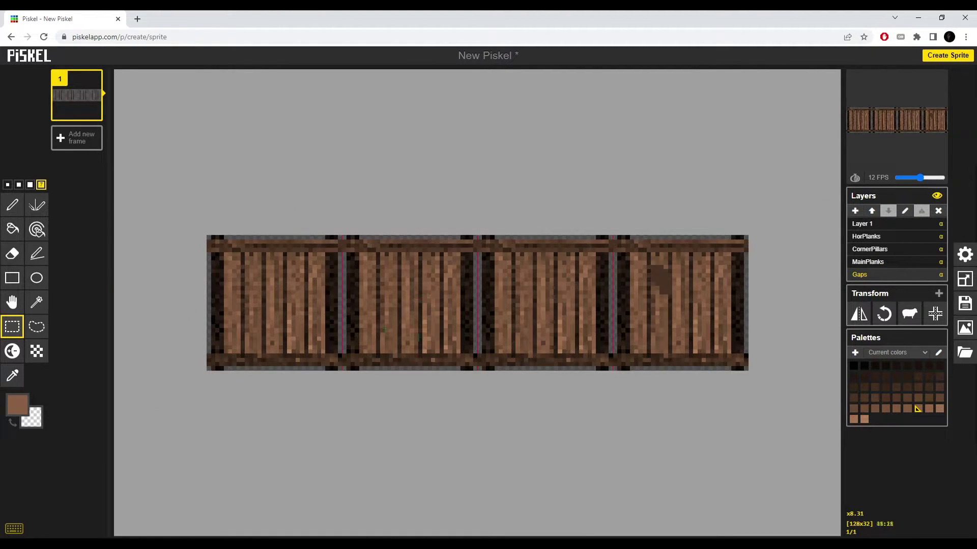
# Draw a 3-pixel-wide dark brown diagonal board on Layer 1 from the second crate's upper-left to lower-right corner with the Stroke tool
pyautogui.click(871, 224)
pyautogui.scroll(2, 522, 303)
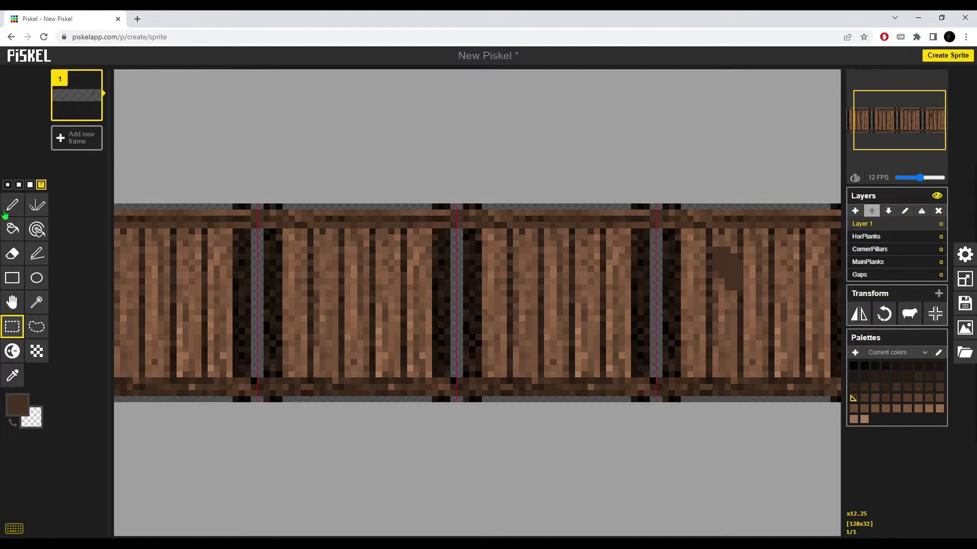
pyautogui.click(31, 186)
pyautogui.click(37, 253)
pyautogui.scroll(2, 300, 239)
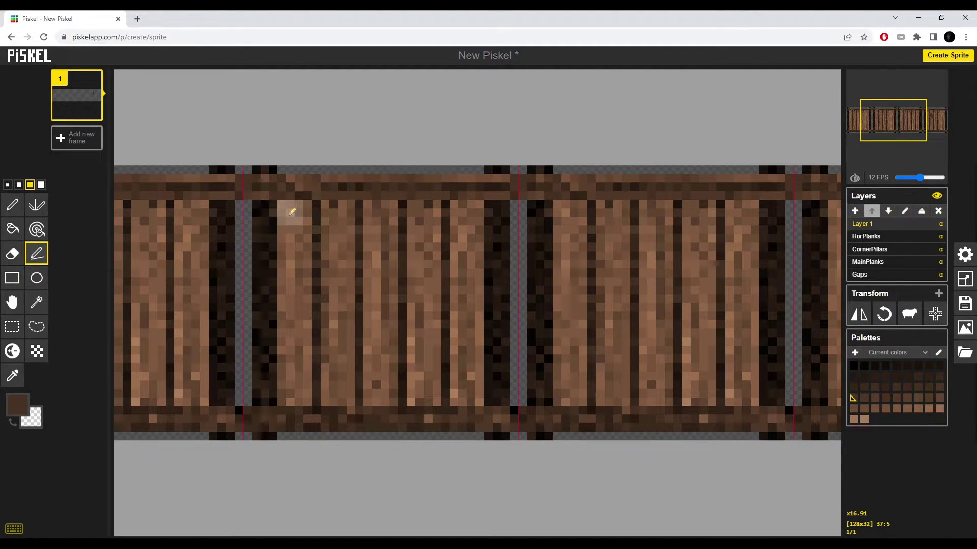
pyautogui.moveTo(291, 211)
pyautogui.mouseDown()
pyautogui.moveTo(322, 258)
pyautogui.moveTo(438, 350)
pyautogui.mouseUp()
pyautogui.moveTo(471, 386); pyautogui.dragTo(471, 385)
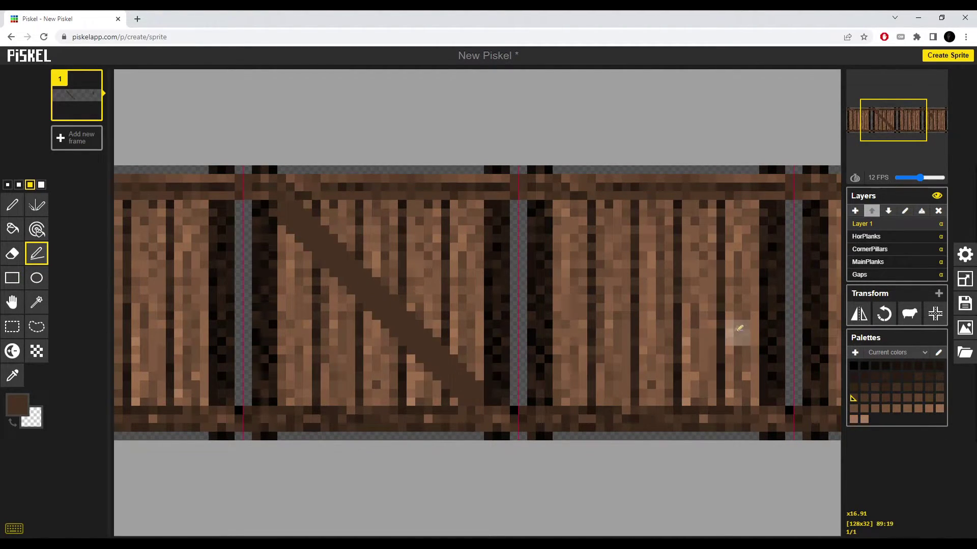
# Draw two crossing dark brown boards on the third crate and one rising from lower-left to upper-right on the fourth
pyautogui.moveTo(738, 332); pyautogui.dragTo(548, 332)
pyautogui.moveTo(376, 393); pyautogui.dragTo(563, 206)
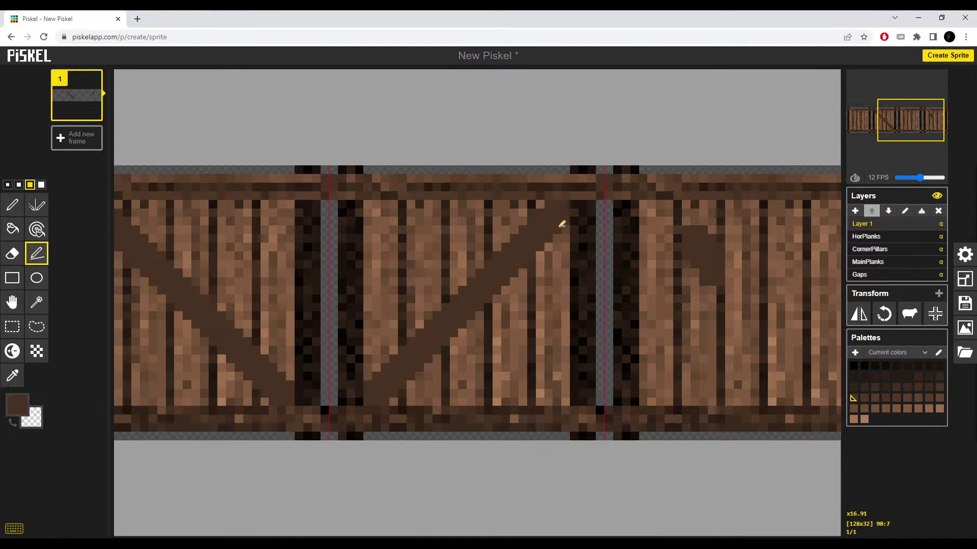
pyautogui.moveTo(375, 212); pyautogui.dragTo(566, 385)
pyautogui.moveTo(763, 316); pyautogui.dragTo(724, 316)
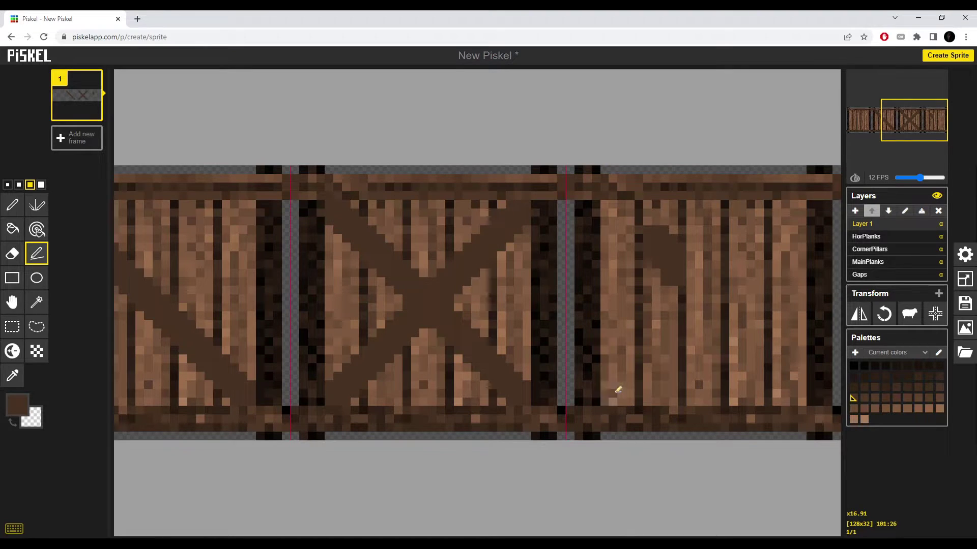
pyautogui.moveTo(595, 404); pyautogui.dragTo(809, 201)
pyautogui.scroll(-5, 632, 224)
# Rename Layer 1 as CrossBoards
pyautogui.doubleClick(863, 224)
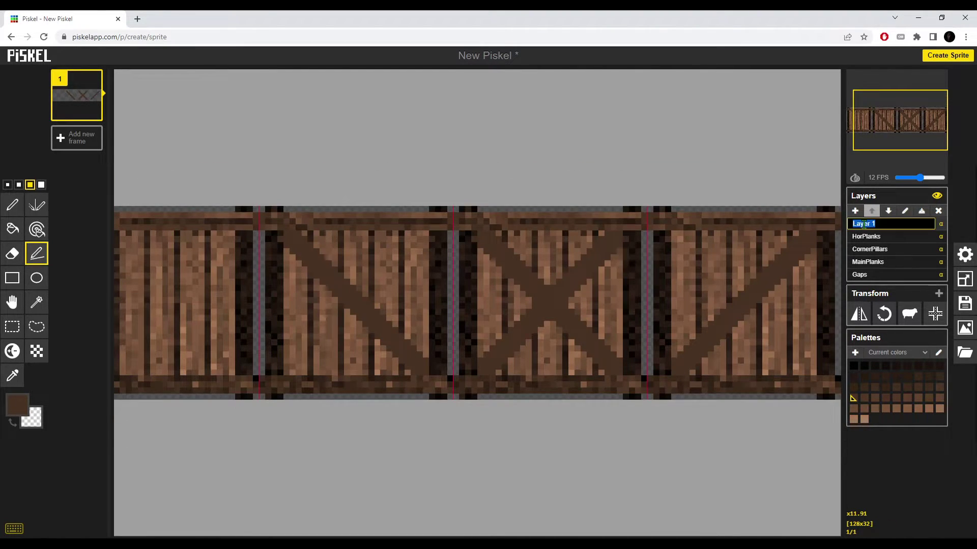
pyautogui.write('CrossBoards')
pyautogui.press('Return')
pyautogui.scroll(-1, 590, 311)
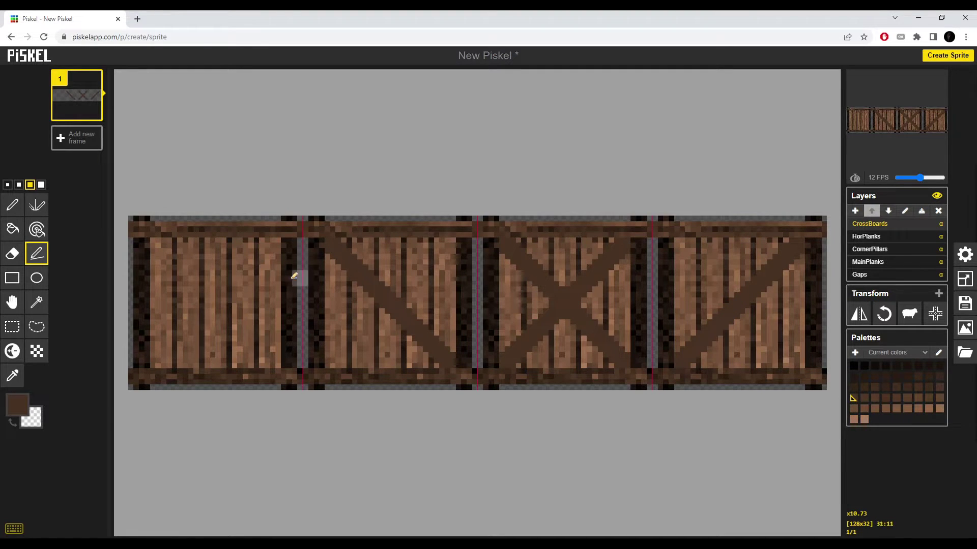
# Shade the second crate's diagonal board on the CrossBoards layer with darker pixels along its length, using a 1-pixel Lighten brush
pyautogui.scroll(5, 448, 289)
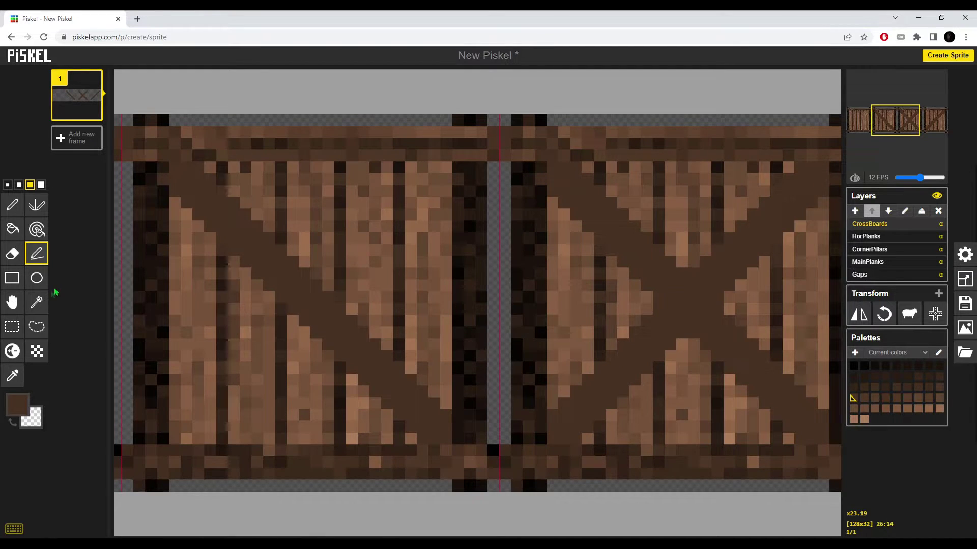
pyautogui.click(12, 351)
pyautogui.click(8, 185)
pyautogui.moveTo(418, 345)
pyautogui.mouseDown()
pyautogui.moveTo(229, 181)
pyautogui.moveTo(497, 392)
pyautogui.moveTo(470, 401)
pyautogui.moveTo(318, 262)
pyautogui.mouseUp()
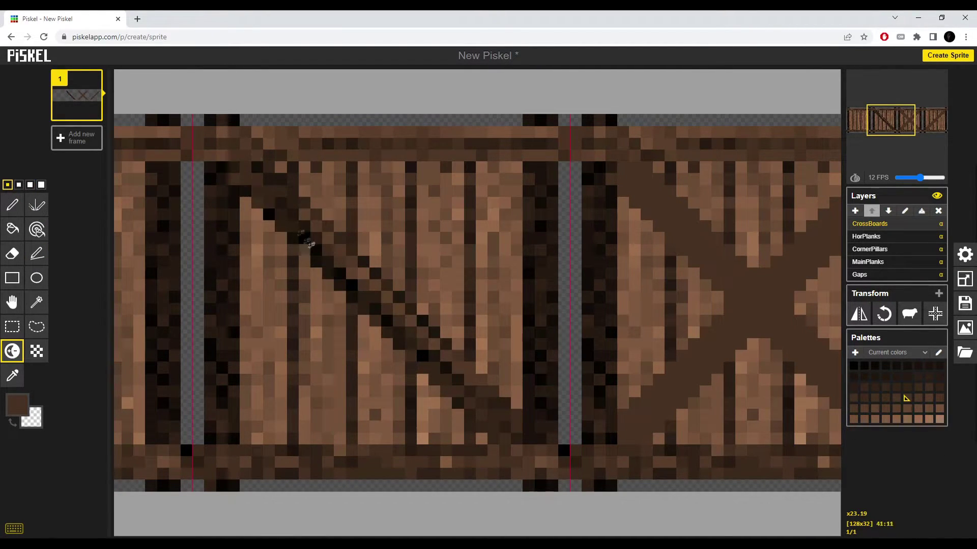
pyautogui.moveTo(308, 245)
pyautogui.mouseDown()
pyautogui.moveTo(398, 236)
pyautogui.moveTo(472, 417)
pyautogui.moveTo(505, 405)
pyautogui.moveTo(387, 313)
pyautogui.moveTo(464, 351)
pyautogui.moveTo(320, 210)
pyautogui.moveTo(399, 315)
pyautogui.mouseUp()
pyautogui.scroll(-4, 387, 321)
pyautogui.scroll(6, 338, 280)
pyautogui.moveTo(346, 227); pyautogui.dragTo(435, 343)
pyautogui.scroll(-10, 438, 356)
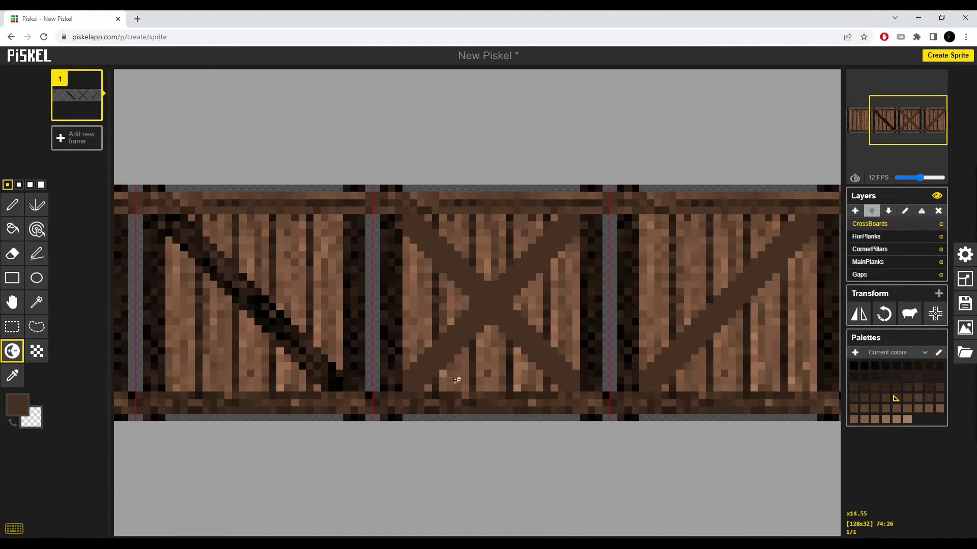
pyautogui.scroll(8, 336, 310)
pyautogui.scroll(-4, 356, 313)
pyautogui.press(']')
pyautogui.press(']')
pyautogui.press(']')
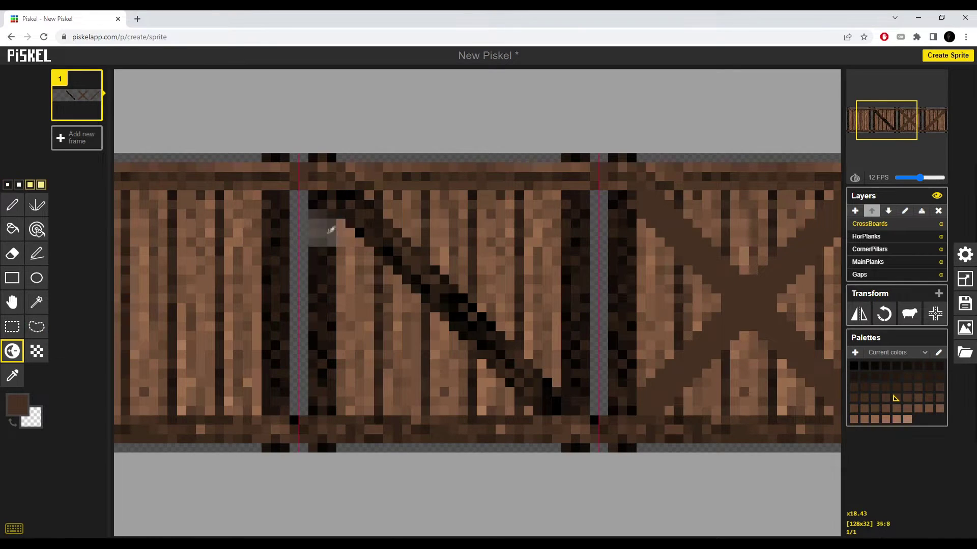
pyautogui.press(']')
pyautogui.moveTo(330, 229); pyautogui.dragTo(505, 382)
pyautogui.hotkey('ctrl', 'z')
# Recolour the blackest pixels of the second crate's diagonal board to sampled dark browns with the paint-all-pixels-of-the-same-colour tool
pyautogui.scroll(4, 564, 401)
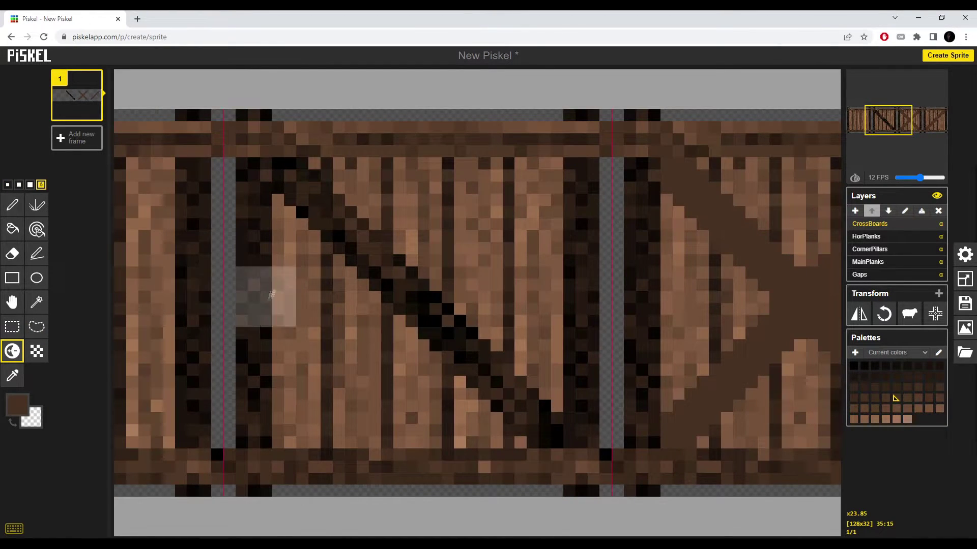
pyautogui.click(12, 229)
pyautogui.click(12, 205)
pyautogui.scroll(5, 358, 328)
pyautogui.click(36, 228)
pyautogui.scroll(4, 237, 242)
pyautogui.middleClick(434, 272)
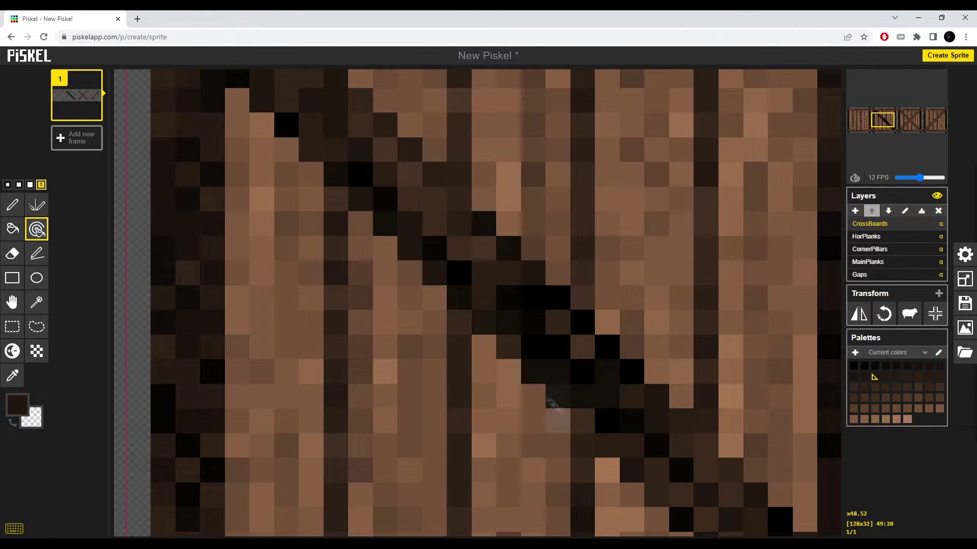
pyautogui.scroll(-2, 555, 402)
pyautogui.keyDown('alt'); pyautogui.click(546, 461); pyautogui.keyUp('alt')
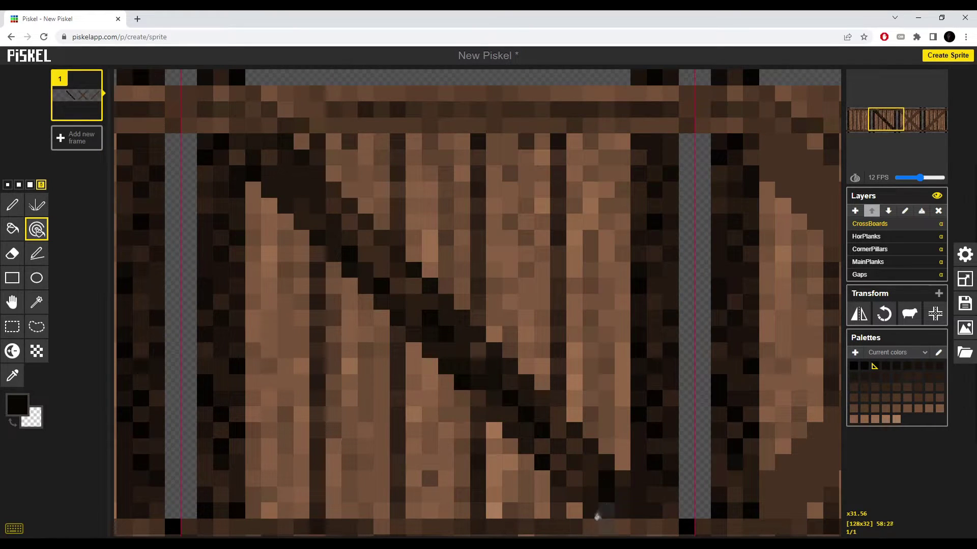
# Draw near-black pixels at the lower-right and upper-left ends of the second crate's diagonal board with a 1-pixel pen
pyautogui.click(12, 205)
pyautogui.click(7, 184)
pyautogui.moveTo(622, 511); pyautogui.dragTo(622, 479)
pyautogui.click(591, 510)
pyautogui.moveTo(254, 157); pyautogui.dragTo(285, 142)
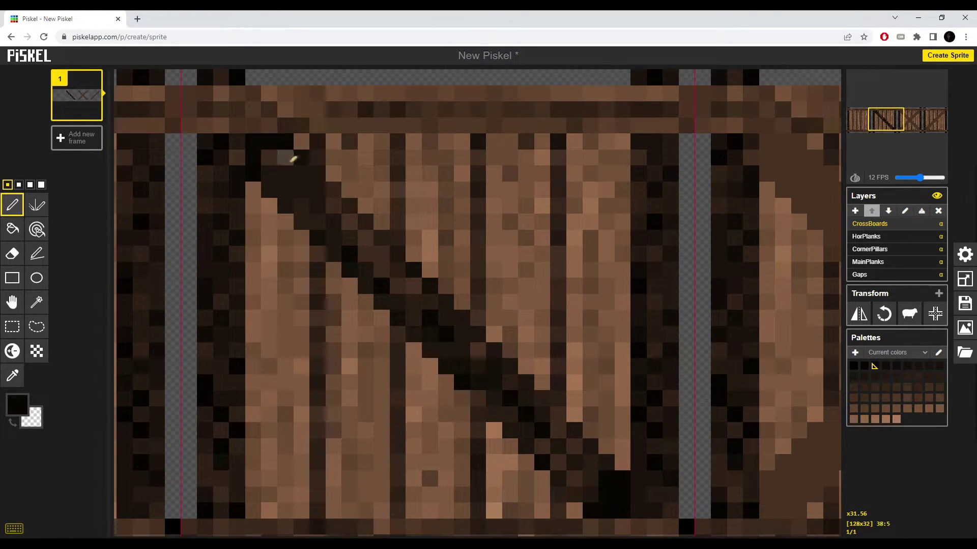
pyautogui.keyDown('alt'); pyautogui.click(606, 501); pyautogui.keyUp('alt')
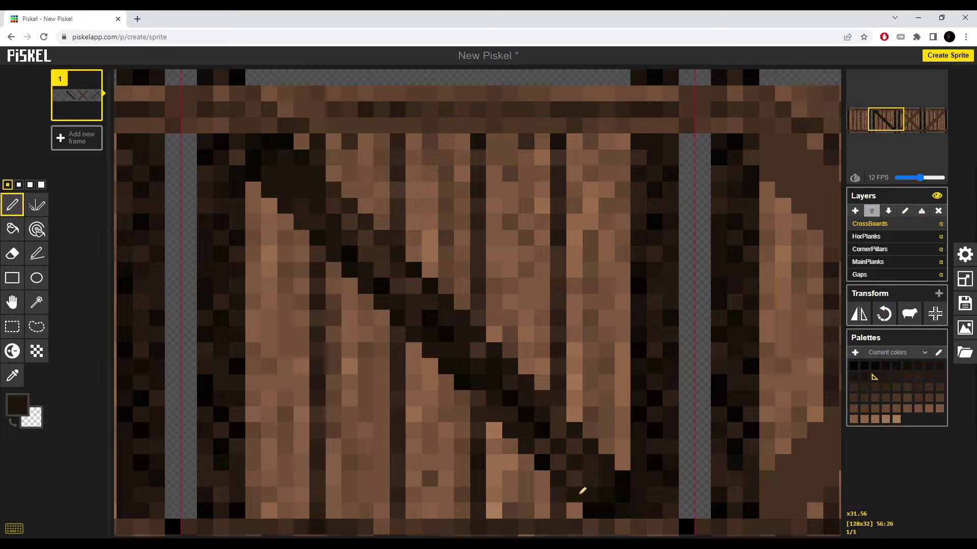
pyautogui.scroll(-5, 583, 490)
pyautogui.scroll(5, 264, 160)
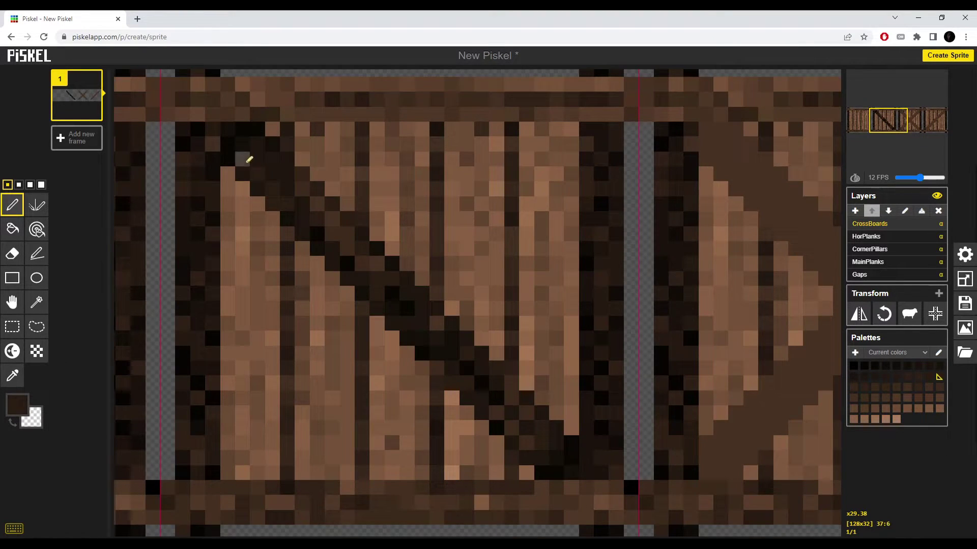
# Retouch pixels along the middle and lower part of the second crate's diagonal board with dark browns sampled from it
pyautogui.keyDown('alt'); pyautogui.click(272, 205); pyautogui.keyUp('alt')
pyautogui.scroll(-1, 333, 266)
pyautogui.click(416, 365)
pyautogui.click(429, 365)
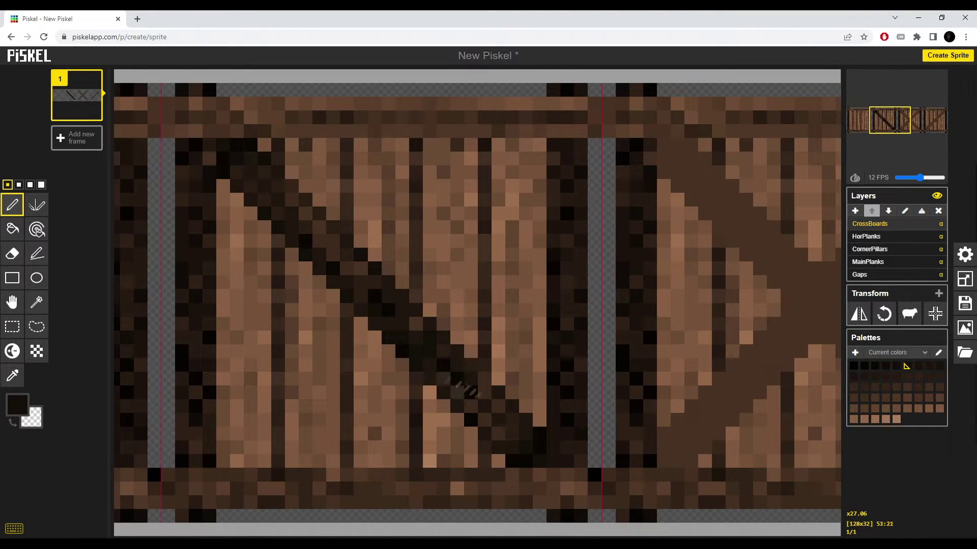
pyautogui.keyDown('alt'); pyautogui.click(417, 322); pyautogui.keyUp('alt')
pyautogui.keyDown('alt'); pyautogui.click(388, 310); pyautogui.keyUp('alt')
pyautogui.moveTo(401, 310); pyautogui.dragTo(415, 324)
pyautogui.scroll(-1, 476, 420)
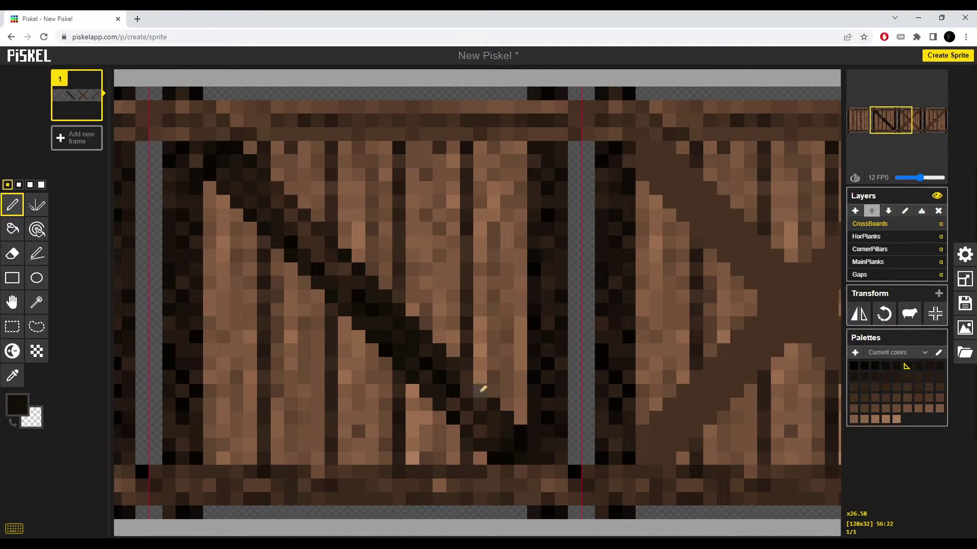
pyautogui.moveTo(466, 377); pyautogui.dragTo(493, 404)
pyautogui.keyDown('alt'); pyautogui.click(466, 391); pyautogui.keyUp('alt')
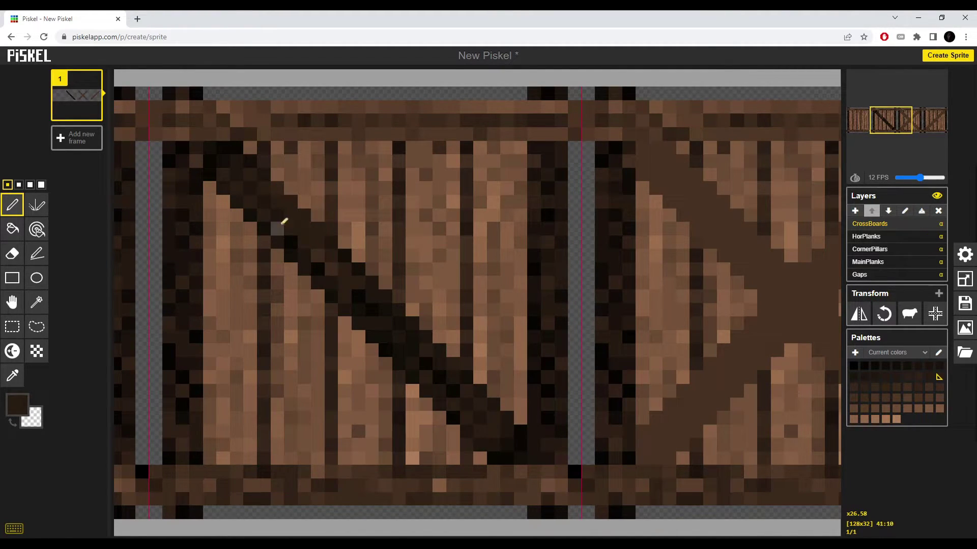
pyautogui.scroll(-5, 327, 229)
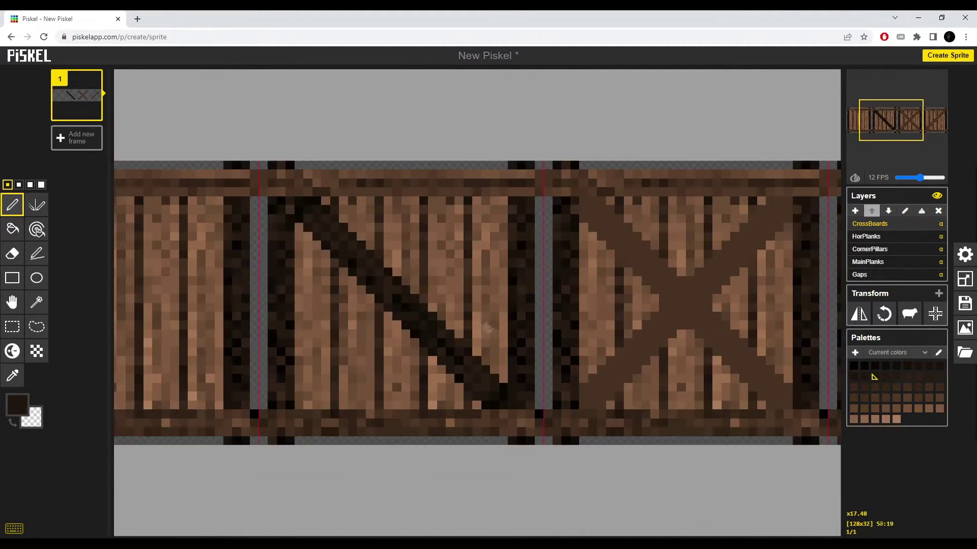
pyautogui.scroll(3, 457, 312)
pyautogui.keyDown('alt'); pyautogui.click(243, 220); pyautogui.keyUp('alt')
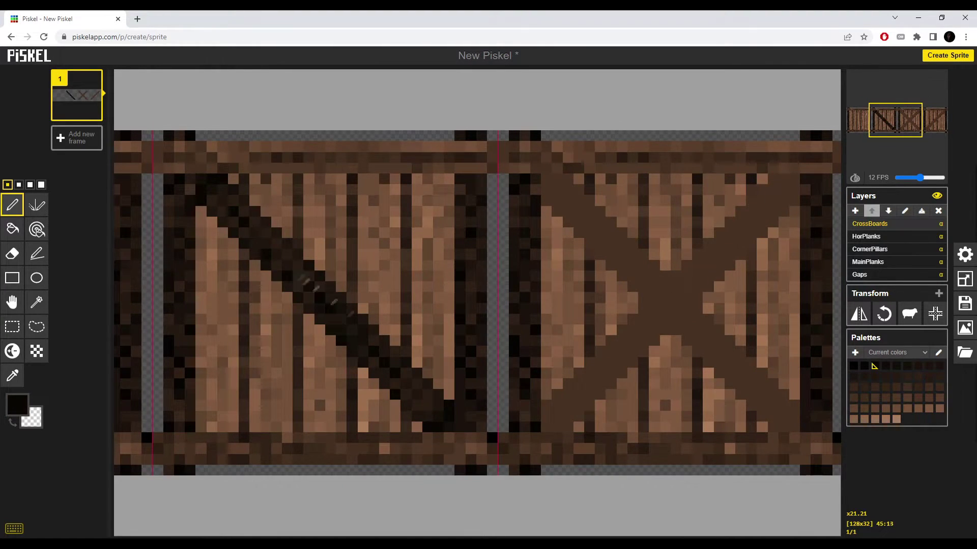
# Compare the second crate's shaded diagonal board with the neighbouring crates at different zoom levels
pyautogui.scroll(-3, 414, 392)
pyautogui.scroll(3, 351, 224)
pyautogui.scroll(-2, 491, 388)
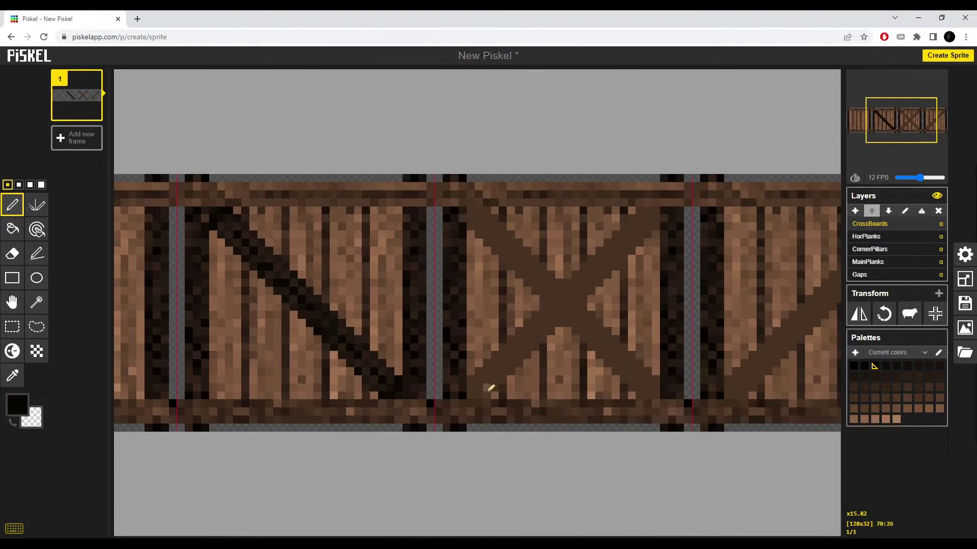
pyautogui.scroll(3, 448, 386)
pyautogui.scroll(-3, 417, 269)
pyautogui.scroll(2, 364, 239)
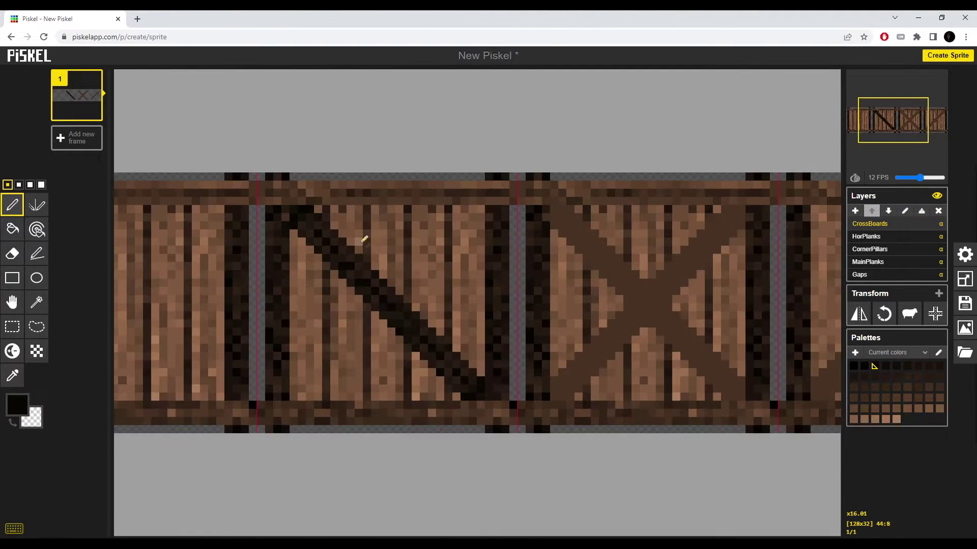
pyautogui.moveTo(364, 239); pyautogui.dragTo(492, 250)
pyautogui.scroll(-1, 528, 209)
# Lighten the corner pillars of the crates on the CornerPillars layer with an enlarged Lighten brush
pyautogui.click(869, 249)
pyautogui.click(12, 331)
pyautogui.click(12, 348)
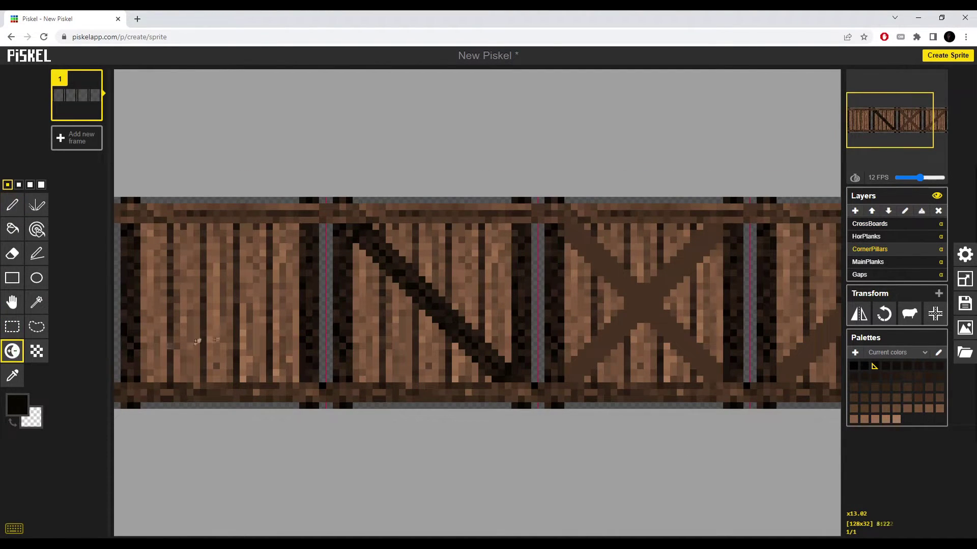
pyautogui.press(']')
pyautogui.press(']')
pyautogui.scroll(-2, 421, 279)
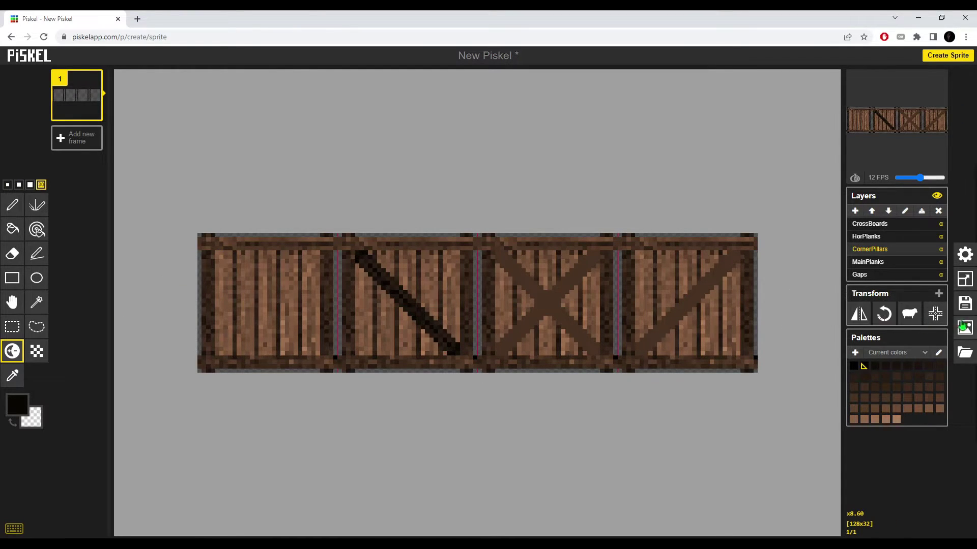
# Darken the horizontal planks across the crates on the HorPlanks layer with the large Lighten tool brush
pyautogui.click(867, 235)
pyautogui.scroll(3, 250, 303)
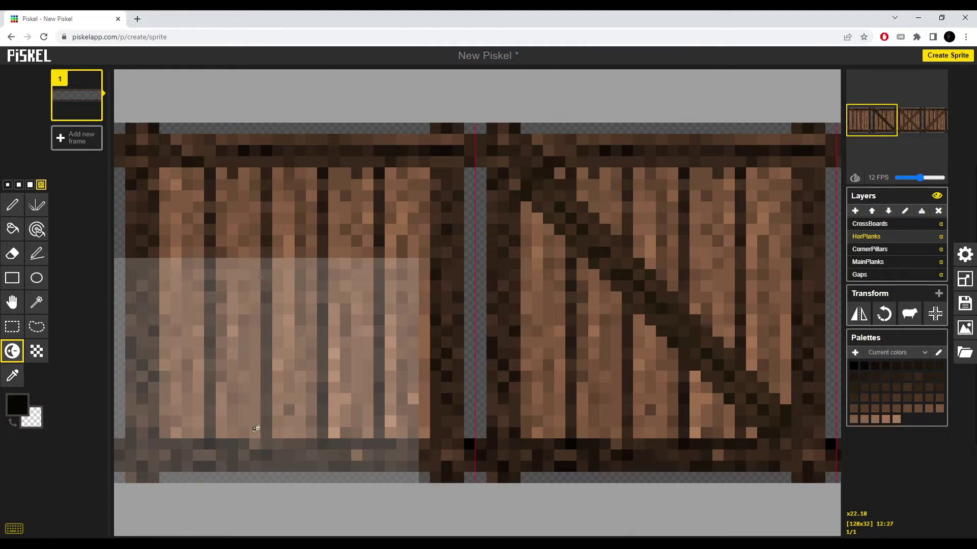
pyautogui.scroll(-4, 255, 428)
pyautogui.moveTo(602, 405); pyautogui.dragTo(345, 400)
pyautogui.moveTo(623, 371); pyautogui.dragTo(460, 380)
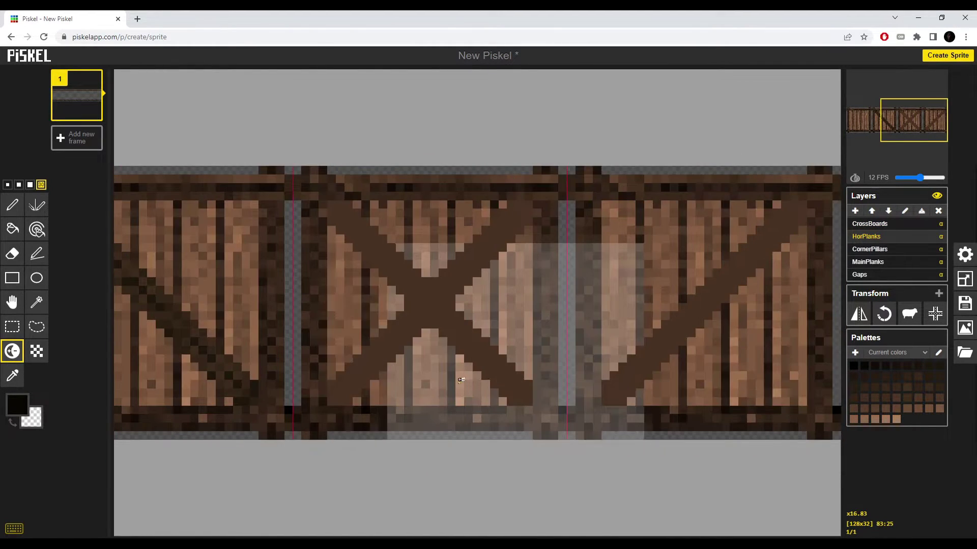
pyautogui.scroll(2, 461, 380)
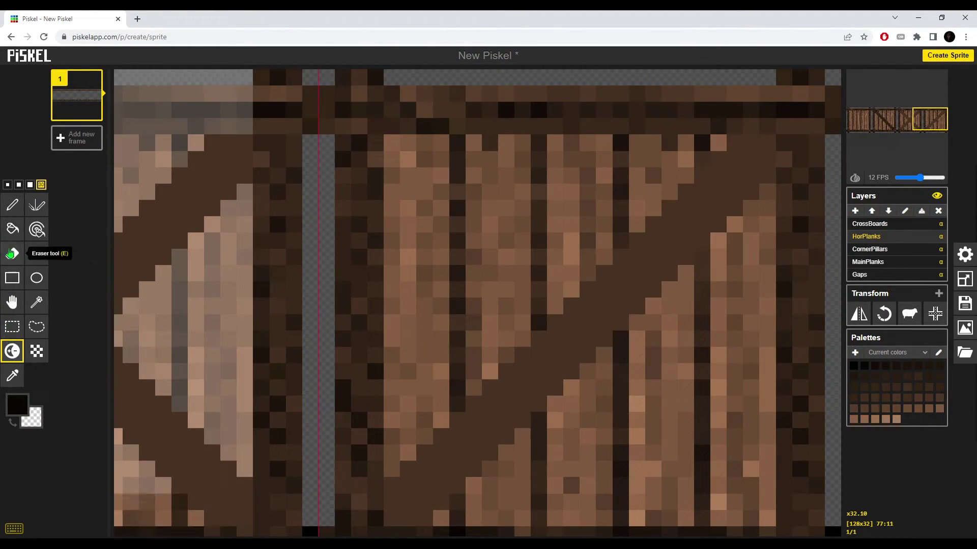
# Shade the fourth crate's diagonal board on the CrossBoards layer with scattered darker pixels, using a 1-pixel Lighten tool brush
pyautogui.click(12, 205)
pyautogui.click(12, 351)
pyautogui.click(7, 185)
pyautogui.scroll(-2, 662, 227)
pyautogui.click(869, 223)
pyautogui.scroll(-1, 753, 168)
pyautogui.moveTo(746, 151)
pyautogui.mouseDown()
pyautogui.moveTo(482, 419)
pyautogui.moveTo(621, 287)
pyautogui.moveTo(594, 294)
pyautogui.moveTo(494, 460)
pyautogui.mouseUp()
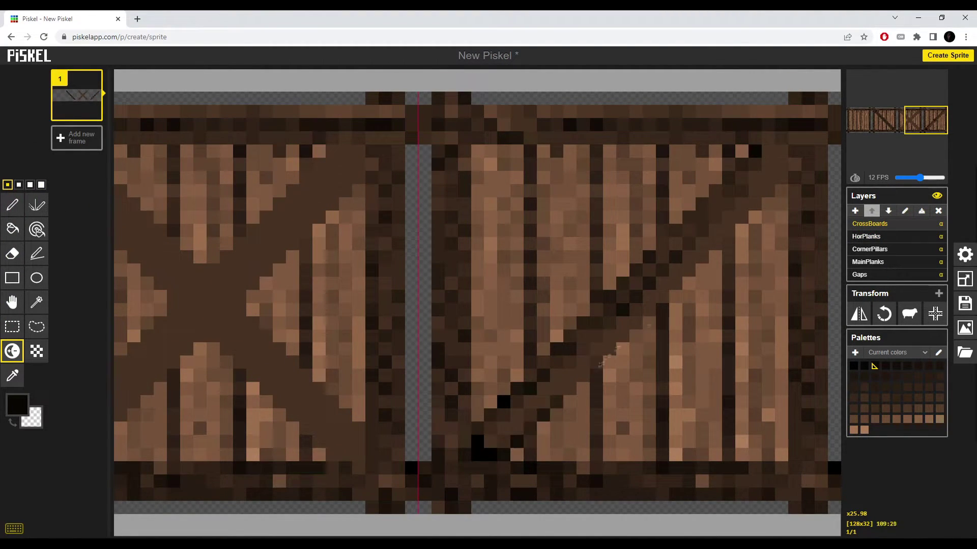
pyautogui.moveTo(605, 359)
pyautogui.mouseDown()
pyautogui.moveTo(791, 168)
pyautogui.moveTo(645, 317)
pyautogui.moveTo(513, 429)
pyautogui.moveTo(723, 202)
pyautogui.moveTo(565, 378)
pyautogui.mouseUp()
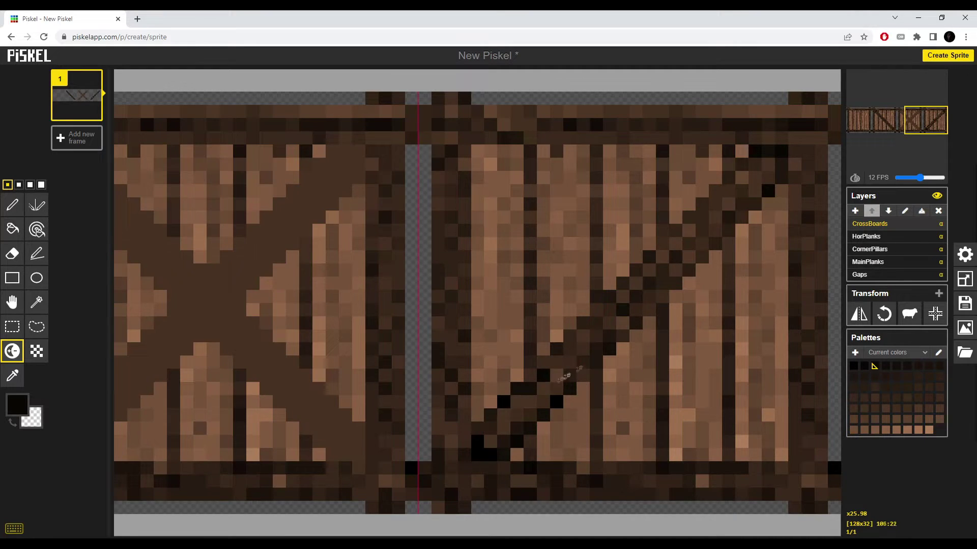
pyautogui.scroll(2, 565, 378)
pyautogui.moveTo(645, 384)
pyautogui.mouseDown()
pyautogui.moveTo(610, 378)
pyautogui.moveTo(534, 463)
pyautogui.moveTo(566, 404)
pyautogui.moveTo(601, 386)
pyautogui.moveTo(532, 479)
pyautogui.moveTo(503, 484)
pyautogui.mouseUp()
# Darken the lower edge and upper-right end of the fourth crate's diagonal board with strokes in sampled near-black and dark brown
pyautogui.press('p')
pyautogui.scroll(-2, 588, 359)
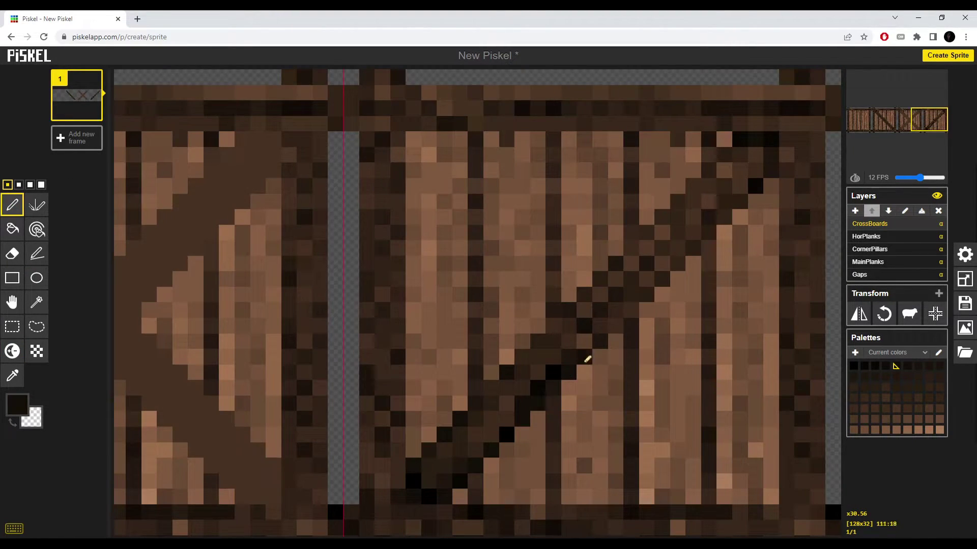
pyautogui.press('l')
pyautogui.moveTo(756, 186); pyautogui.dragTo(585, 356)
pyautogui.moveTo(725, 155)
pyautogui.mouseDown()
pyautogui.moveTo(429, 450)
pyautogui.moveTo(740, 174)
pyautogui.moveTo(492, 450)
pyautogui.moveTo(741, 175)
pyautogui.mouseUp()
pyautogui.keyDown('alt'); pyautogui.click(447, 478); pyautogui.keyUp('alt')
pyautogui.keyDown('alt'); pyautogui.click(624, 285); pyautogui.keyUp('alt')
pyautogui.scroll(-6, 507, 360)
pyautogui.scroll(2, 509, 359)
# Lighten the fourth crate's diagonal board and darken the ends of the second crate's board with the 1-pixel Lighten tool
pyautogui.click(12, 351)
pyautogui.scroll(2, 712, 244)
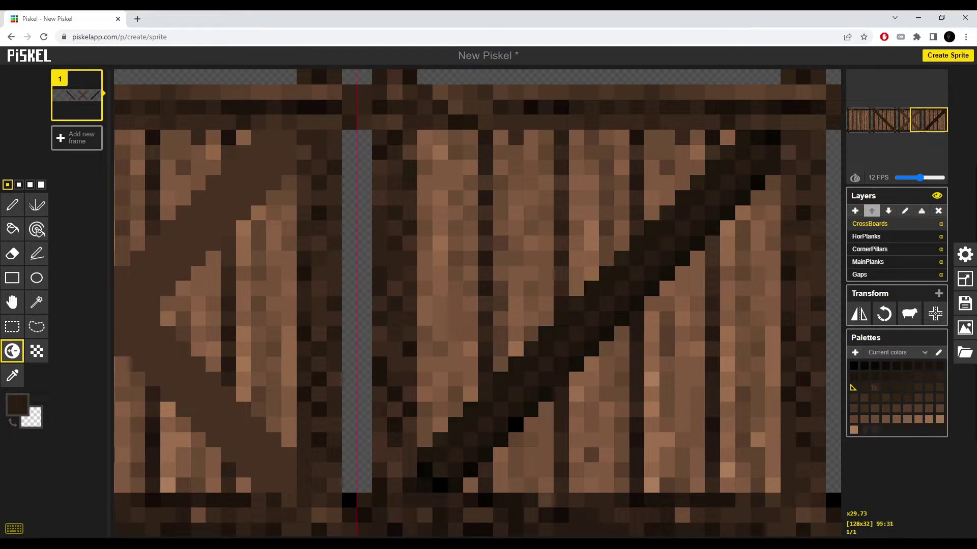
pyautogui.scroll(-2, 496, 379)
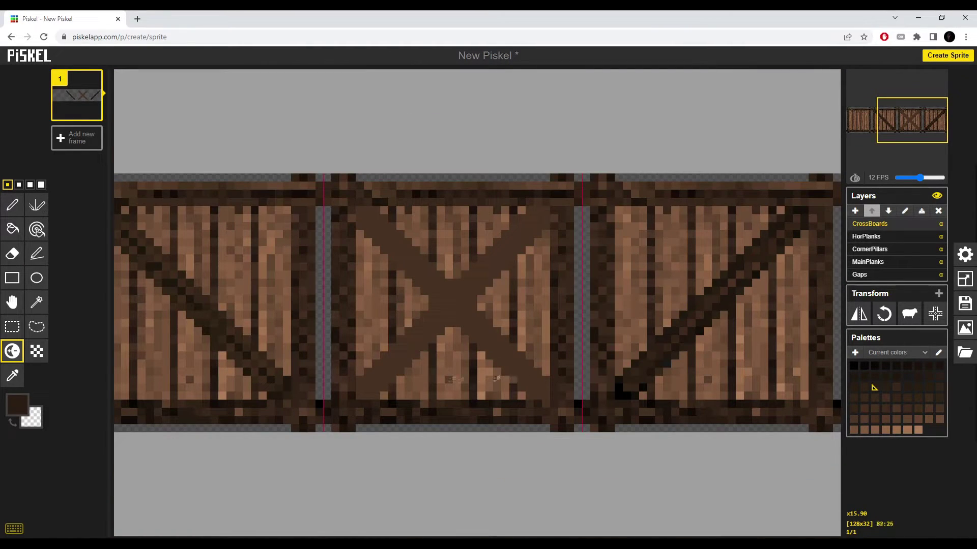
pyautogui.moveTo(315, 405); pyautogui.dragTo(380, 406)
pyautogui.keyDown('ctrl'); pyautogui.click(174, 224); pyautogui.keyUp('ctrl')
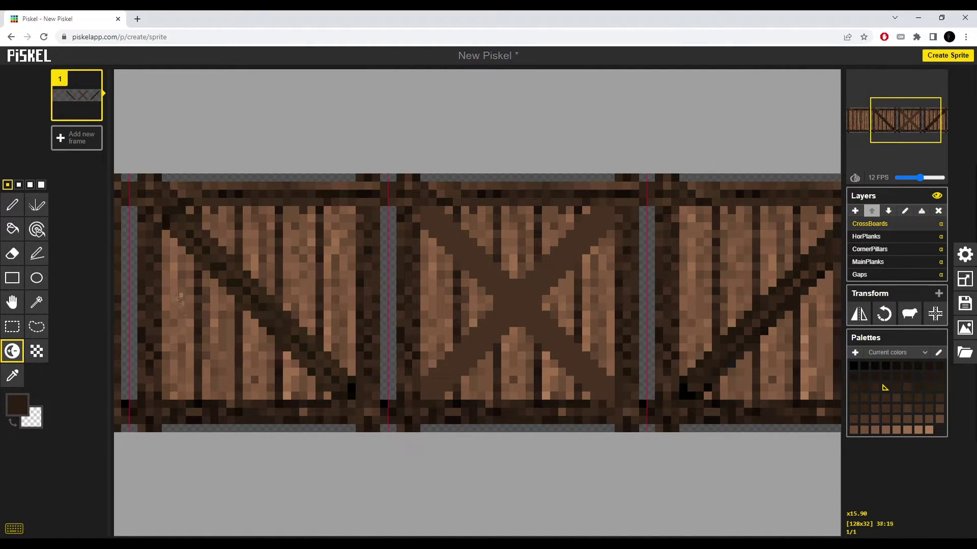
pyautogui.keyDown('ctrl'); pyautogui.click(174, 209); pyautogui.keyUp('ctrl')
# Copy the second crate's shaded diagonal board and paste it over the plain cross boards of the third crate
pyautogui.scroll(-3, 675, 360)
pyautogui.scroll(3, 674, 360)
pyautogui.scroll(-3, 363, 371)
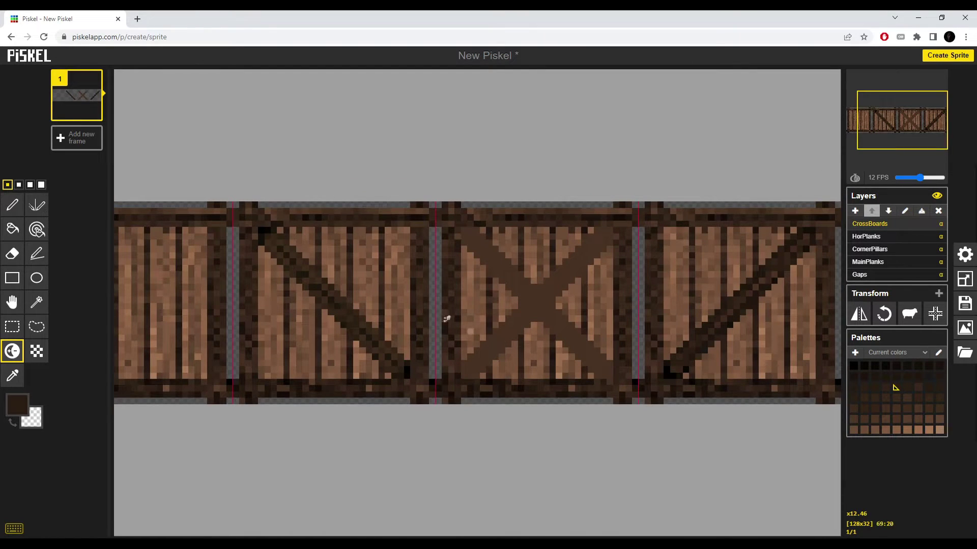
pyautogui.scroll(1, 543, 336)
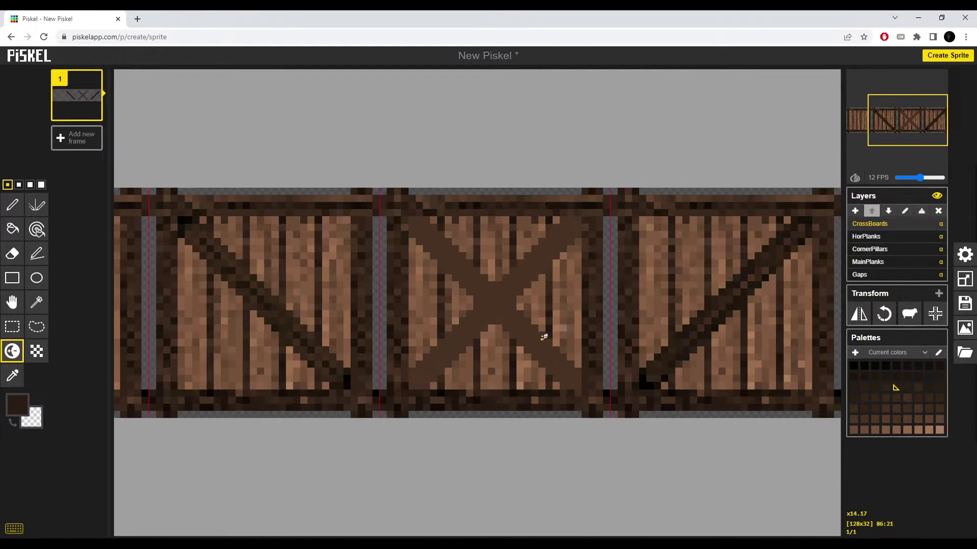
pyautogui.click(12, 326)
pyautogui.moveTo(151, 191); pyautogui.dragTo(344, 402)
pyautogui.hotkey('ctrl', 'c')
pyautogui.moveTo(299, 326); pyautogui.dragTo(529, 320)
pyautogui.hotkey('ctrl', 'v')
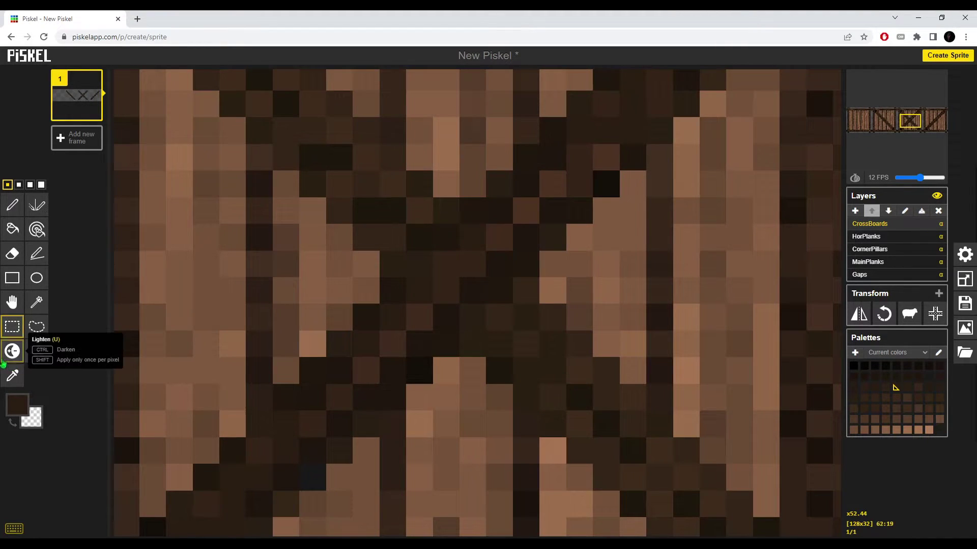
# Darken the pixels on both sides of the rising board where the third crate's two boards cross
pyautogui.click(4, 359)
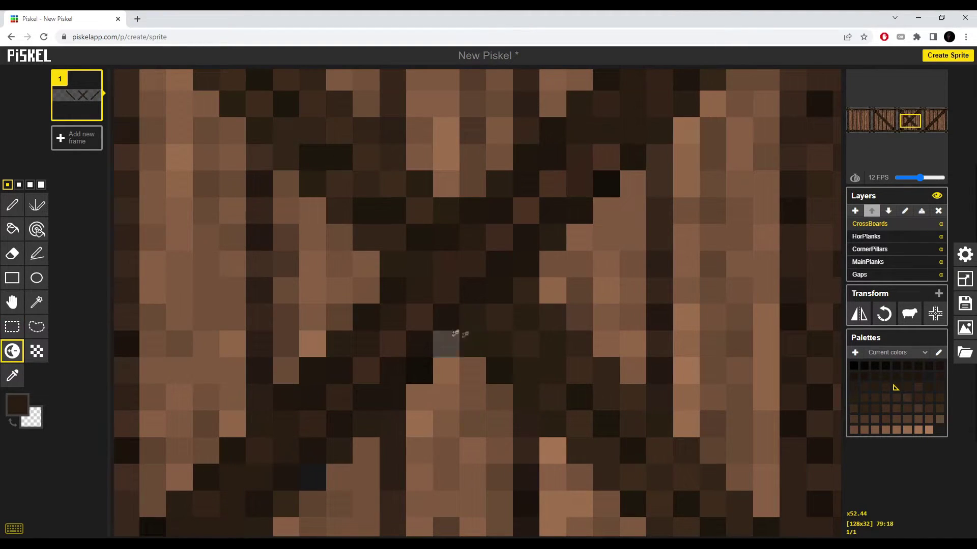
pyautogui.moveTo(472, 344); pyautogui.dragTo(525, 290)
pyautogui.moveTo(465, 204); pyautogui.dragTo(387, 270)
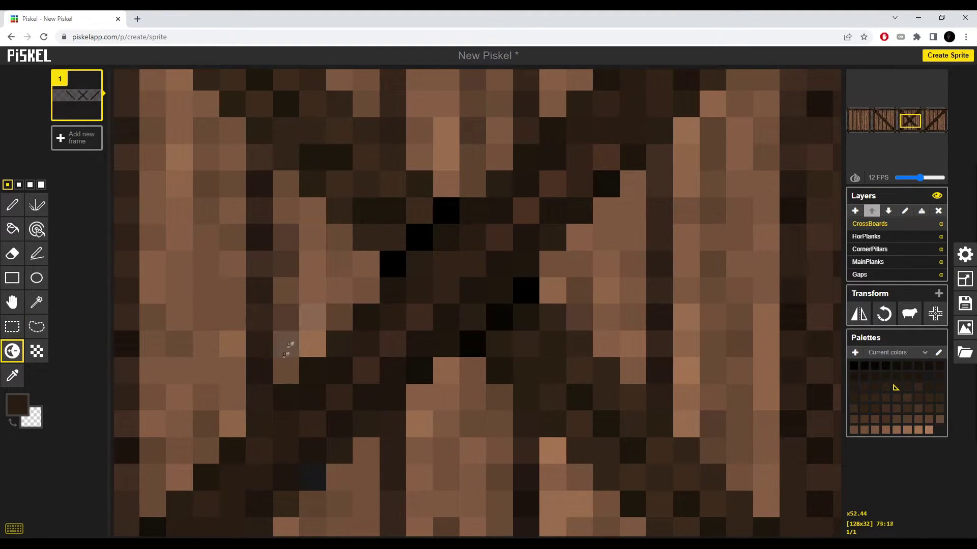
pyautogui.scroll(-8, 290, 344)
pyautogui.scroll(7, 428, 333)
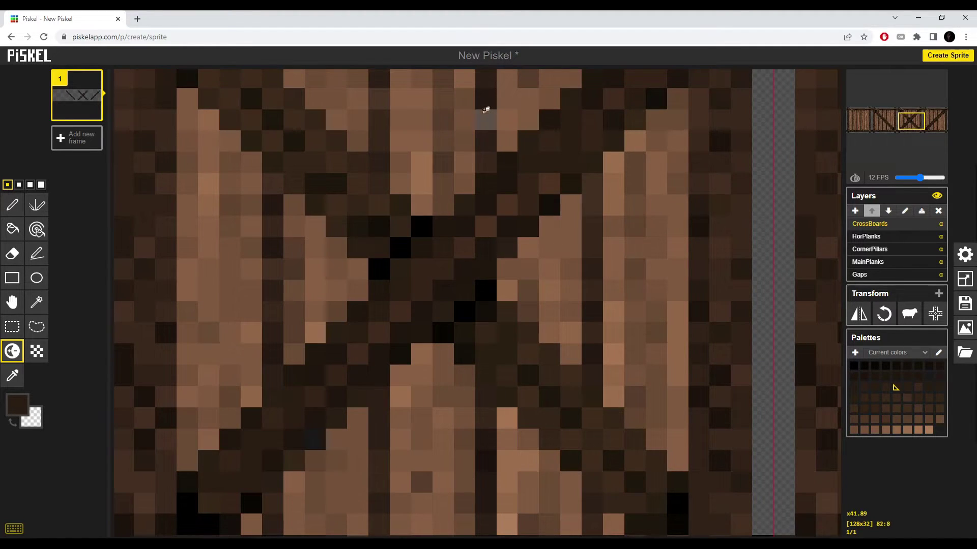
# Soften the blackest pixels at the ends and crossing of the third crate's boards with the same-colour paint and Lighten tools
pyautogui.scroll(-8, 448, 260)
pyautogui.press('a')
pyautogui.scroll(8, 438, 264)
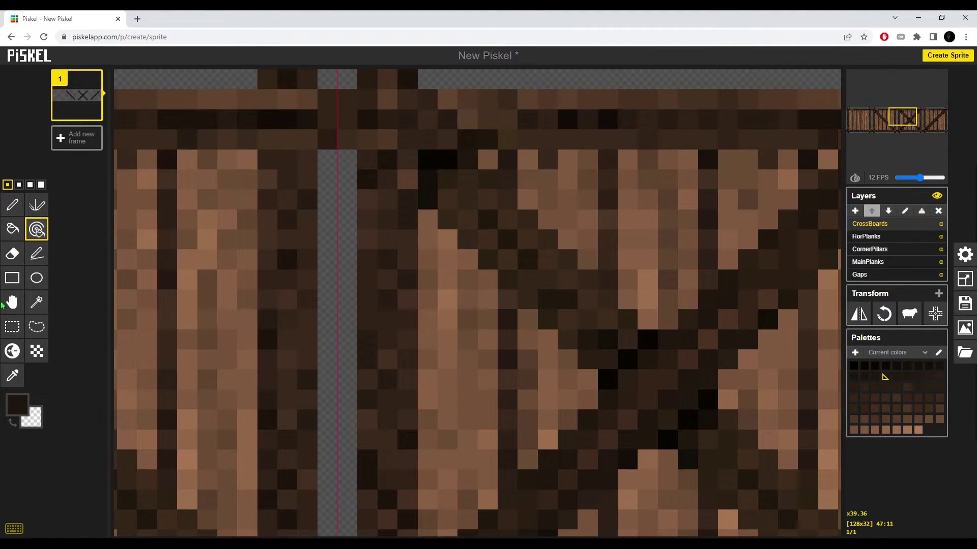
pyautogui.click(12, 351)
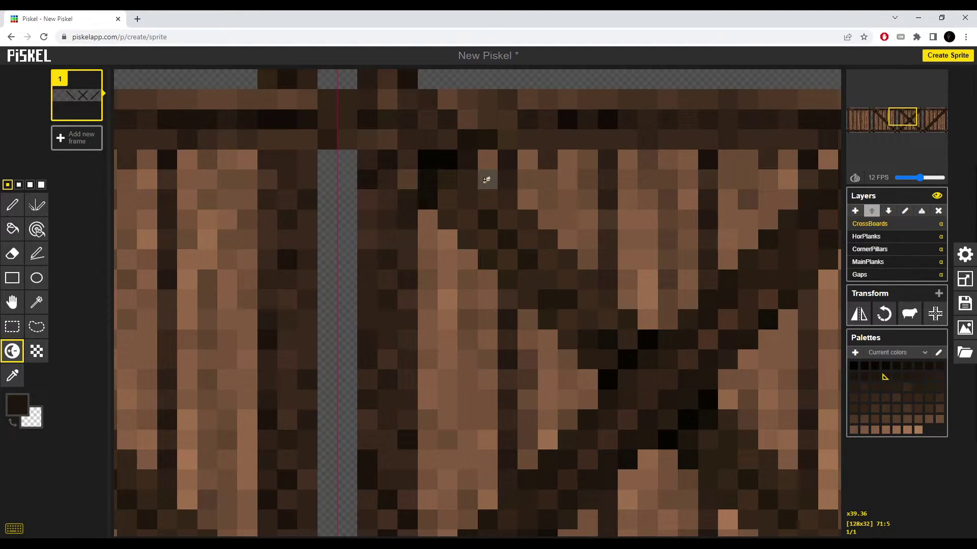
pyautogui.scroll(-8, 436, 403)
pyautogui.scroll(3, 571, 385)
pyautogui.scroll(-2, 711, 415)
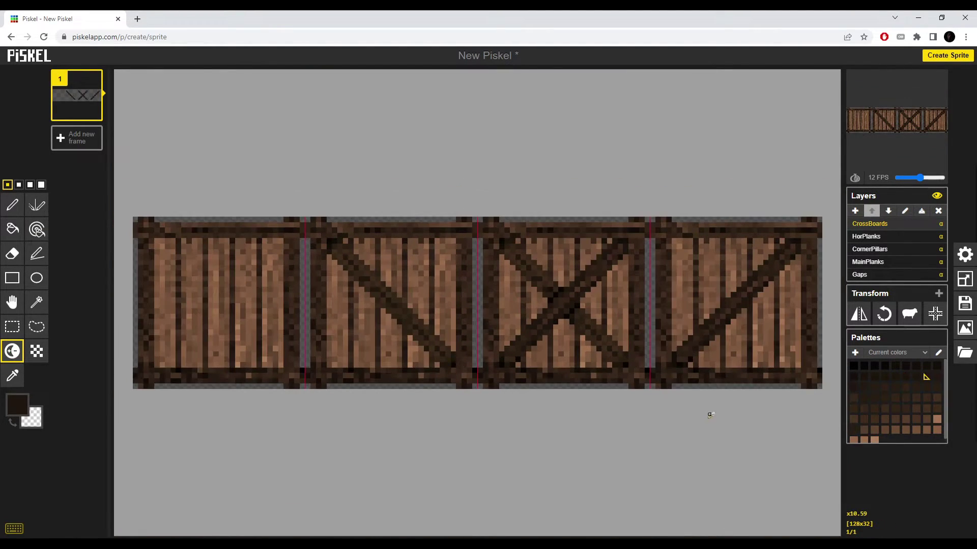
pyautogui.scroll(-1, 687, 413)
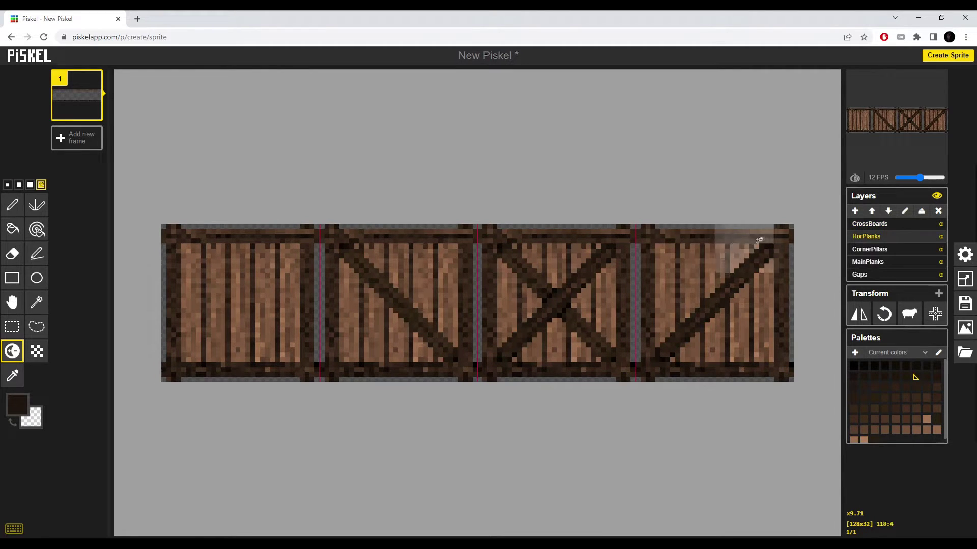
# Lighten the horizontal planks across all four crates with the large Lighten brush
pyautogui.moveTo(763, 240)
pyautogui.mouseDown()
pyautogui.moveTo(374, 219)
pyautogui.moveTo(208, 223)
pyautogui.moveTo(160, 260)
pyautogui.moveTo(243, 348)
pyautogui.moveTo(525, 377)
pyautogui.moveTo(792, 377)
pyautogui.mouseUp()
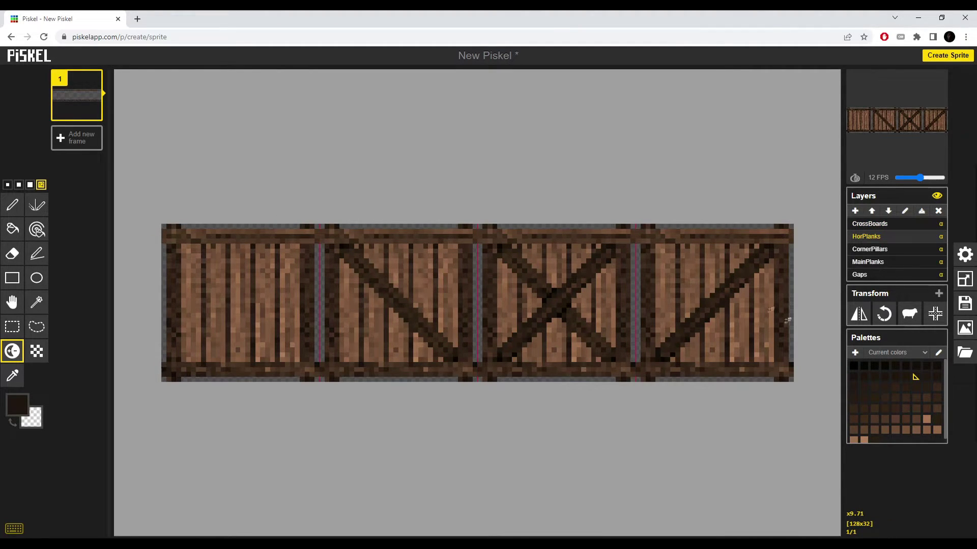
pyautogui.scroll(3, 326, 350)
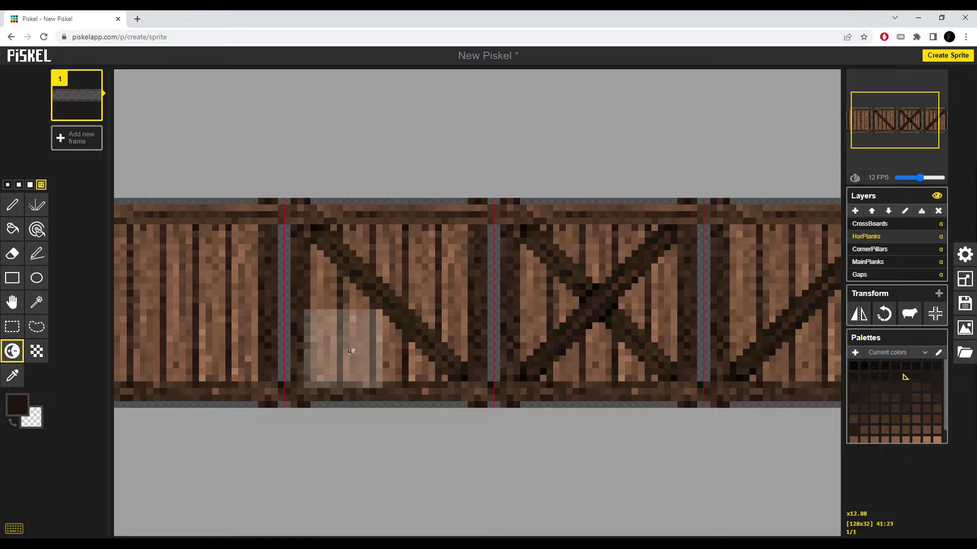
pyautogui.scroll(1, 372, 269)
pyautogui.scroll(3, 359, 267)
# Activate the MainPlanks layer with a 1-pixel brush and lower the opacity at which the inactive layers are displayed
pyautogui.click(869, 263)
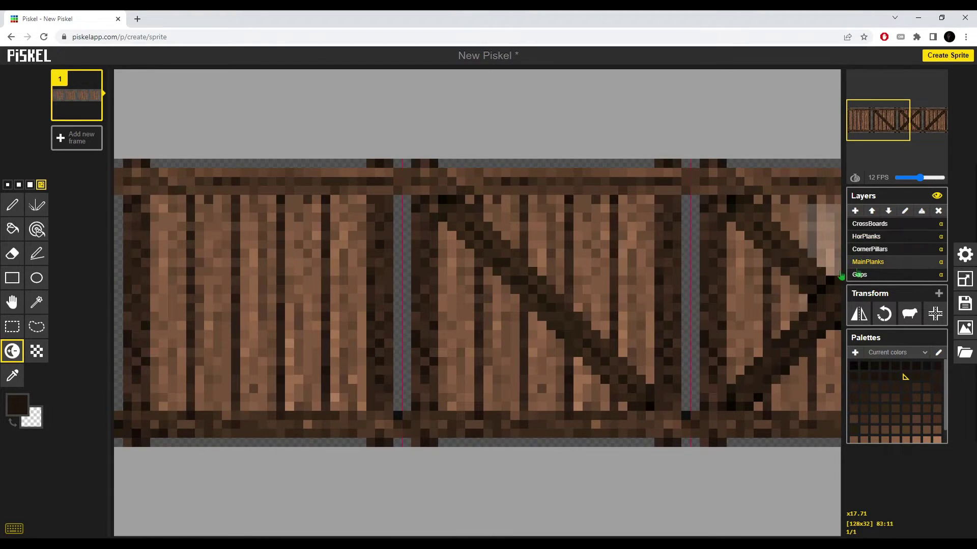
pyautogui.scroll(5, 436, 279)
pyautogui.click(8, 185)
pyautogui.scroll(1, 213, 163)
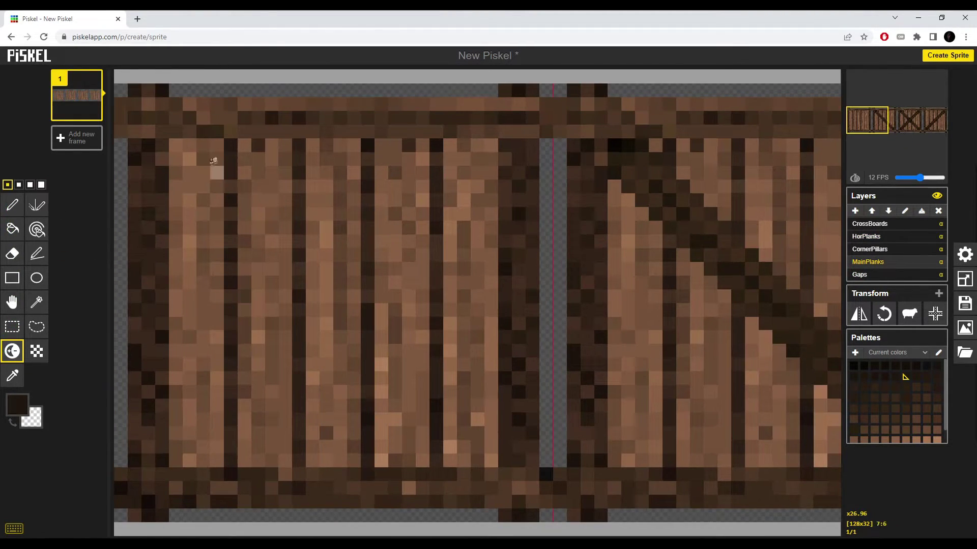
pyautogui.click(965, 254)
pyautogui.click(902, 196)
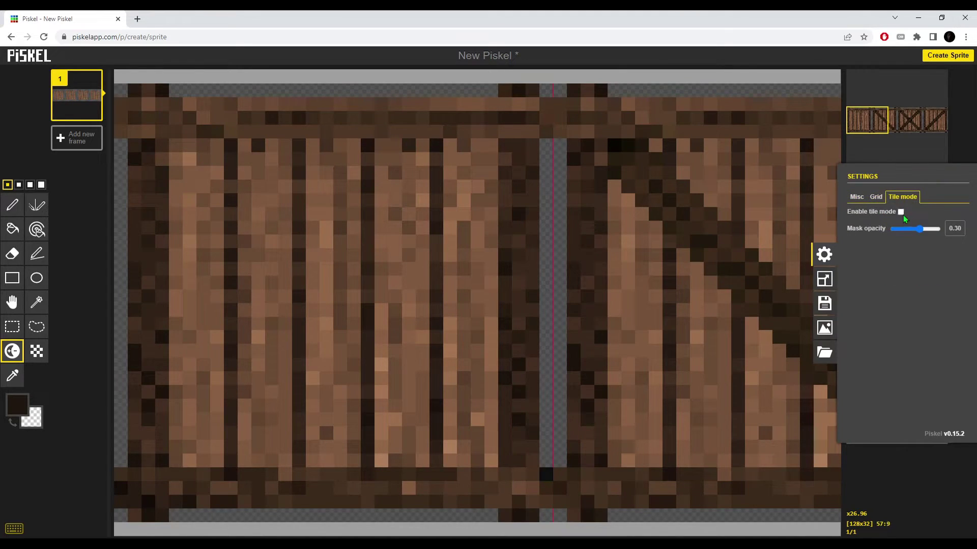
pyautogui.click(876, 196)
pyautogui.click(856, 196)
pyautogui.click(914, 233)
pyautogui.click(523, 141)
# Darken scattered pixels at the upper and lower ends of the vertical planks in all four crates and check them in the enlarged preview
pyautogui.moveTo(176, 145)
pyautogui.mouseDown()
pyautogui.moveTo(176, 461)
pyautogui.moveTo(491, 188)
pyautogui.moveTo(449, 145)
pyautogui.mouseUp()
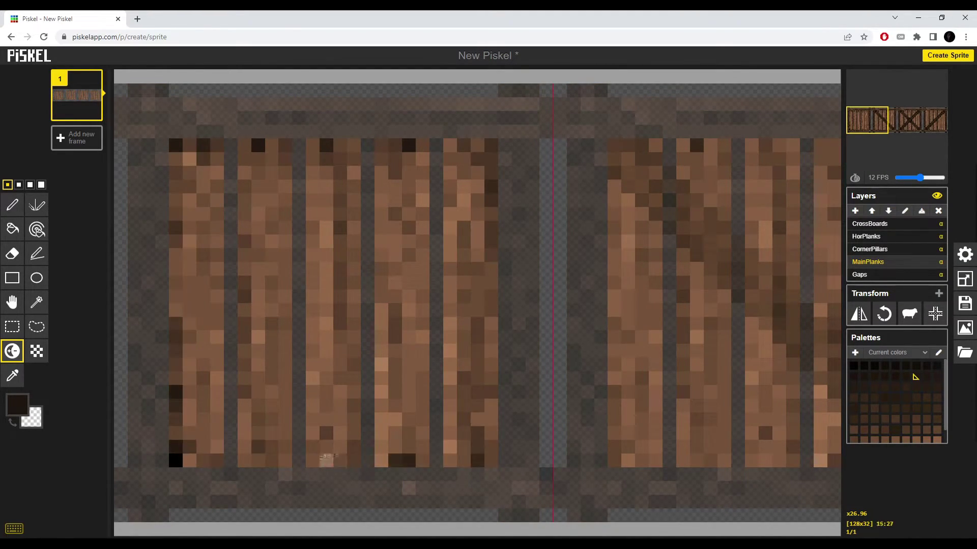
pyautogui.scroll(-3, 393, 188)
pyautogui.moveTo(390, 191)
pyautogui.mouseDown()
pyautogui.moveTo(463, 417)
pyautogui.moveTo(597, 395)
pyautogui.moveTo(415, 258)
pyautogui.moveTo(541, 316)
pyautogui.mouseUp()
pyautogui.moveTo(396, 235)
pyautogui.mouseDown()
pyautogui.moveTo(506, 355)
pyautogui.moveTo(383, 410)
pyautogui.mouseUp()
pyautogui.moveTo(641, 437); pyautogui.dragTo(363, 437)
pyautogui.scroll(3, 417, 213)
pyautogui.moveTo(407, 181)
pyautogui.mouseDown()
pyautogui.moveTo(660, 154)
pyautogui.moveTo(719, 283)
pyautogui.moveTo(473, 452)
pyautogui.moveTo(451, 444)
pyautogui.moveTo(671, 150)
pyautogui.moveTo(421, 168)
pyautogui.moveTo(530, 303)
pyautogui.mouseUp()
pyautogui.moveTo(663, 442); pyautogui.dragTo(682, 381)
pyautogui.moveTo(885, 127); pyautogui.dragTo(927, 122)
pyautogui.moveTo(483, 154)
pyautogui.mouseDown()
pyautogui.moveTo(484, 454)
pyautogui.moveTo(807, 142)
pyautogui.moveTo(555, 449)
pyautogui.moveTo(774, 218)
pyautogui.moveTo(785, 453)
pyautogui.moveTo(741, 155)
pyautogui.moveTo(706, 209)
pyautogui.moveTo(541, 349)
pyautogui.moveTo(759, 202)
pyautogui.mouseUp()
pyautogui.scroll(-8, 759, 203)
pyautogui.click(936, 79)
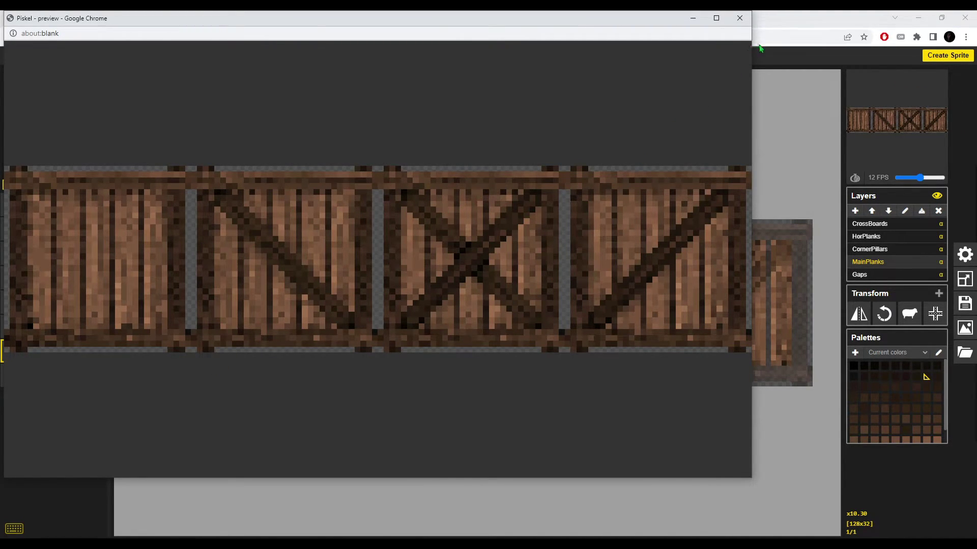
pyautogui.click(781, 27)
pyautogui.scroll(3, 602, 345)
pyautogui.scroll(-2, 626, 335)
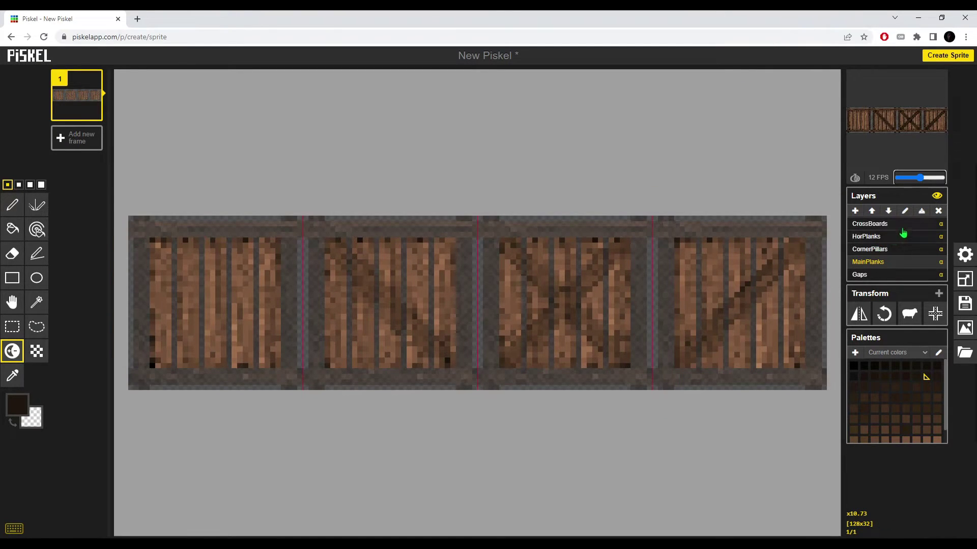
# Darken the corner pillars of all four crates on the CornerPillars layer with an enlarged Lighten-tool brush and check the preview
pyautogui.click(888, 249)
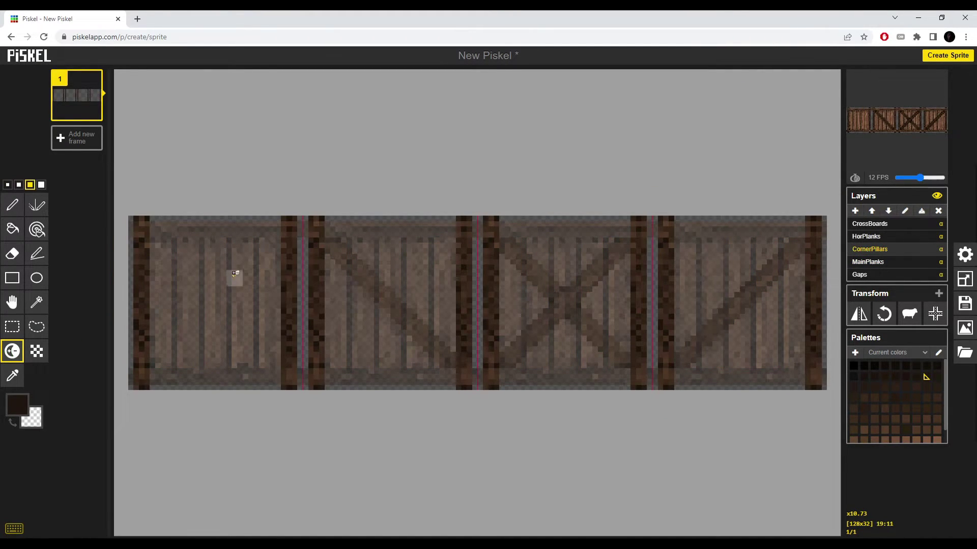
pyautogui.press(']')
pyautogui.press(']')
pyautogui.press(']')
pyautogui.press(']')
pyautogui.press(']')
pyautogui.press(']')
pyautogui.press(']')
pyautogui.moveTo(144, 214)
pyautogui.mouseDown()
pyautogui.moveTo(146, 358)
pyautogui.moveTo(307, 179)
pyautogui.moveTo(344, 463)
pyautogui.mouseUp()
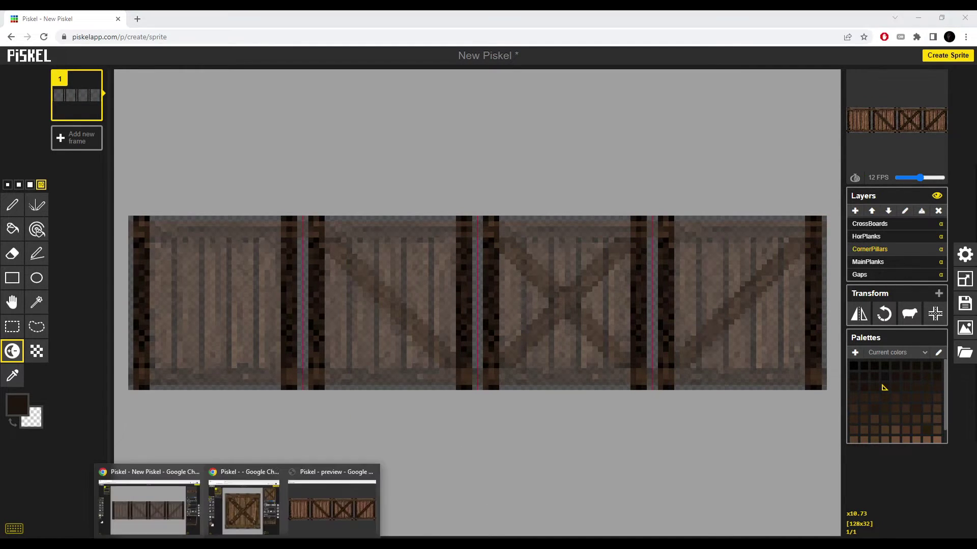
pyautogui.click(306, 519)
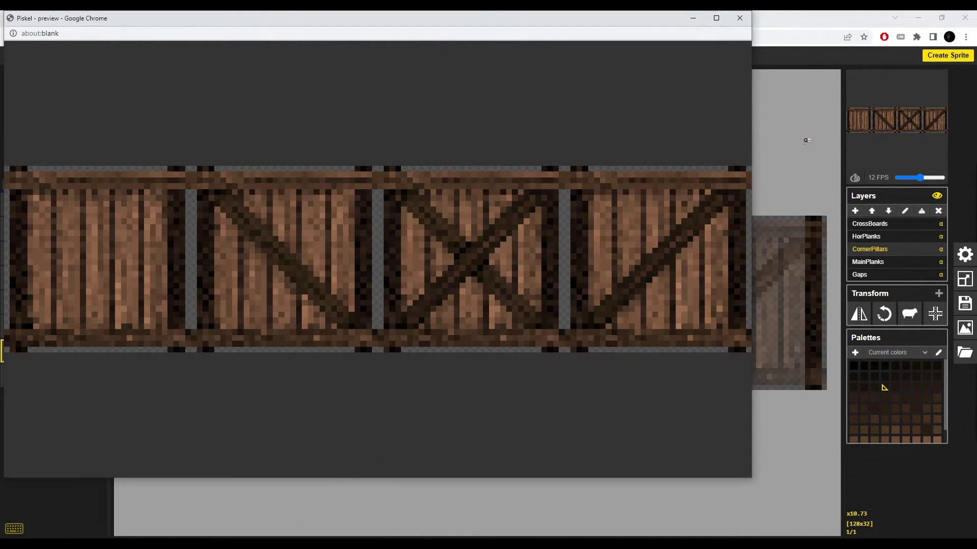
pyautogui.click(740, 18)
pyautogui.scroll(5, 442, 300)
pyautogui.scroll(-7, 421, 303)
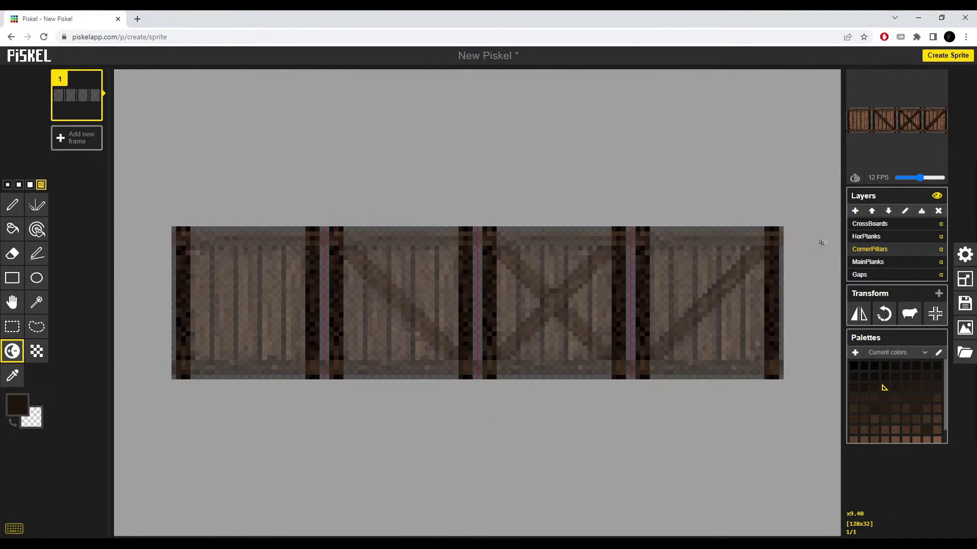
# Add a layer named Nails above CrossBoards and set up a 1-pixel pen in grey #5f5f5f
pyautogui.click(884, 228)
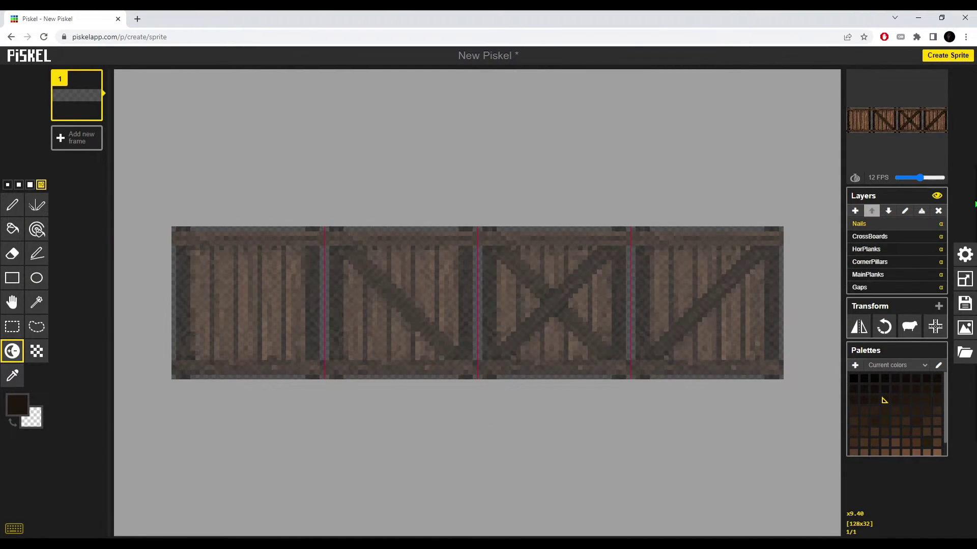
pyautogui.click(34, 416)
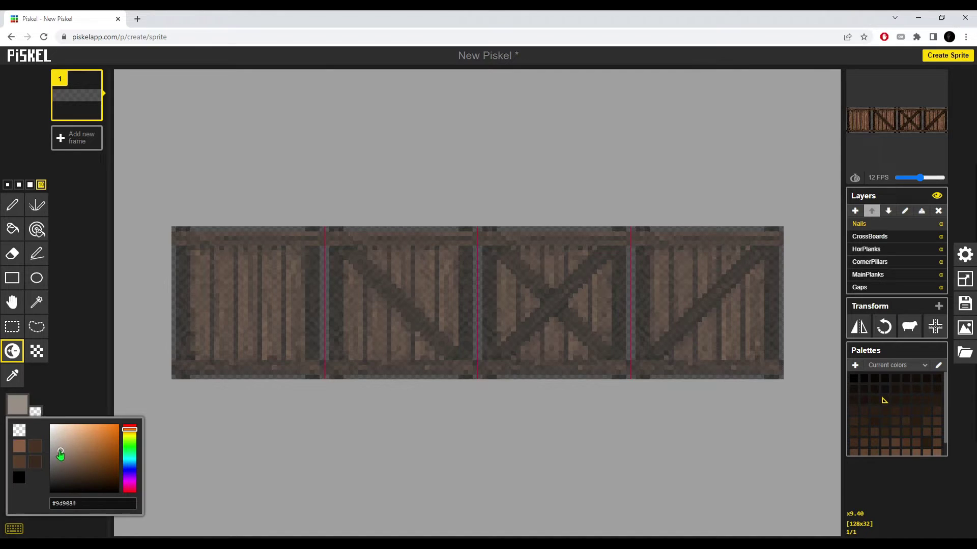
pyautogui.click(12, 205)
pyautogui.click(8, 185)
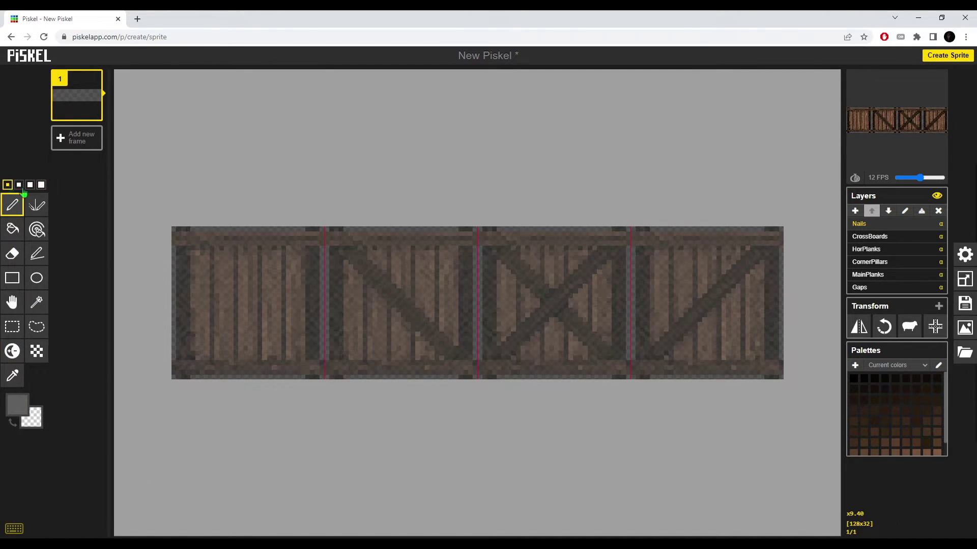
# Place single grey nail pixels where the fourth crate's pillars meet its horizontal planks, using the pen and the Mirror pen
pyautogui.scroll(6, 749, 178)
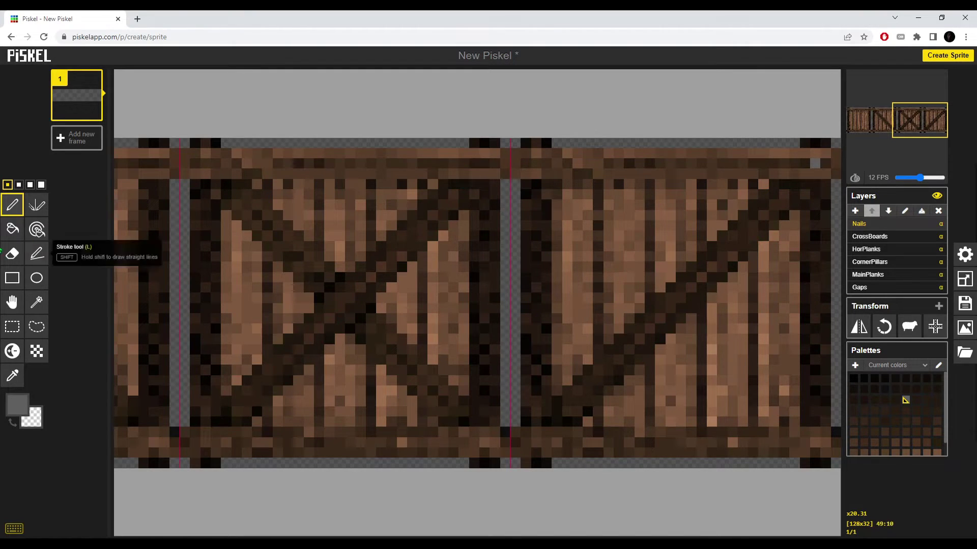
pyautogui.click(36, 209)
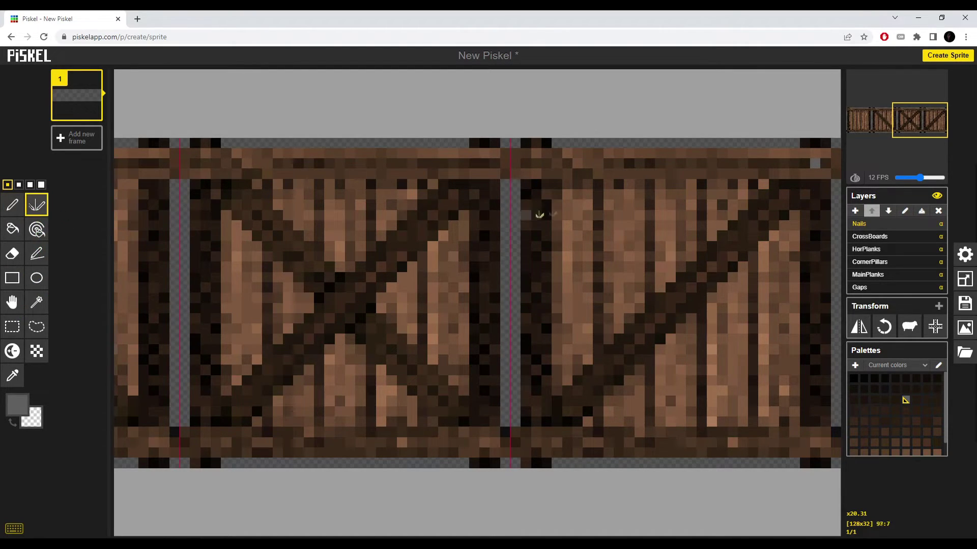
pyautogui.scroll(-4, 653, 214)
pyautogui.scroll(4, 728, 197)
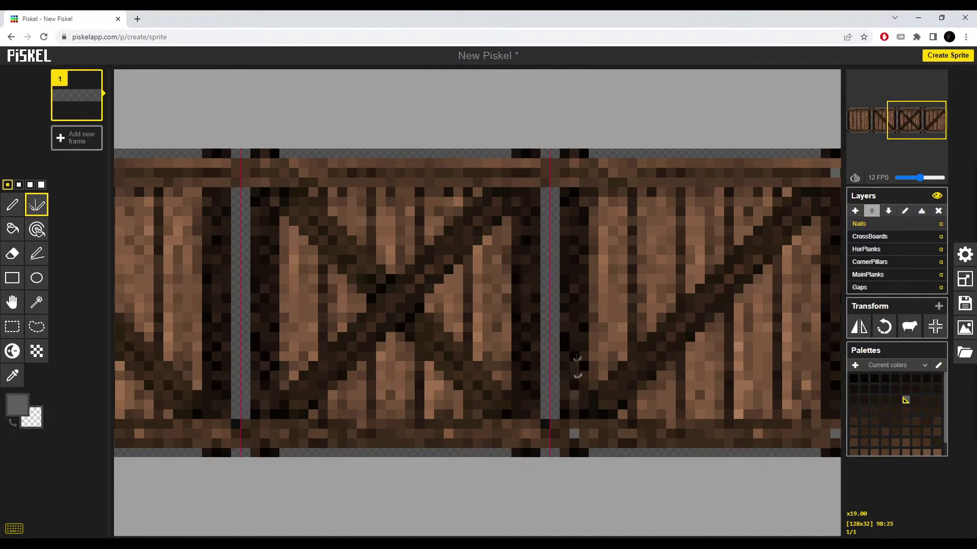
pyautogui.scroll(-4, 467, 262)
pyautogui.scroll(2, 452, 272)
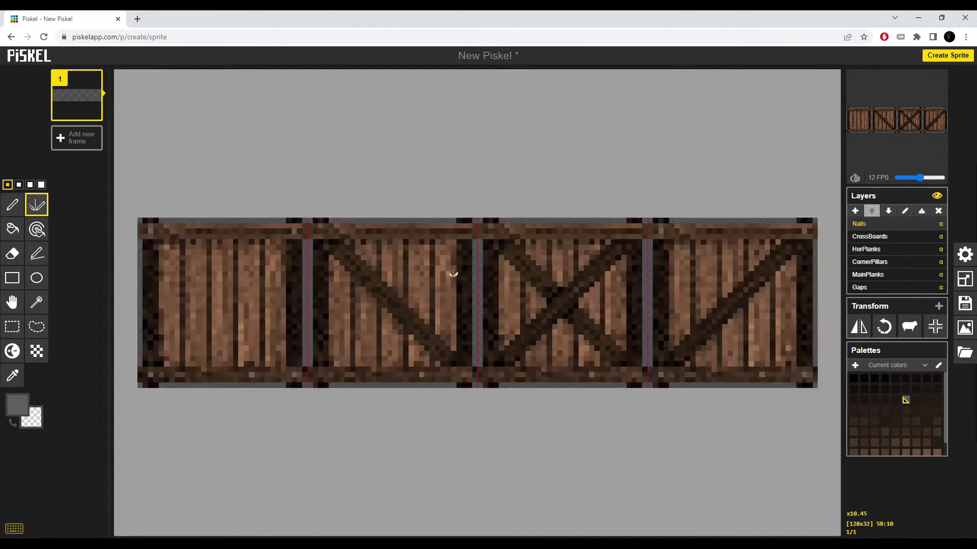
# Add matching corner nails to the remaining crates with the Mirror pen
pyautogui.scroll(2, 611, 305)
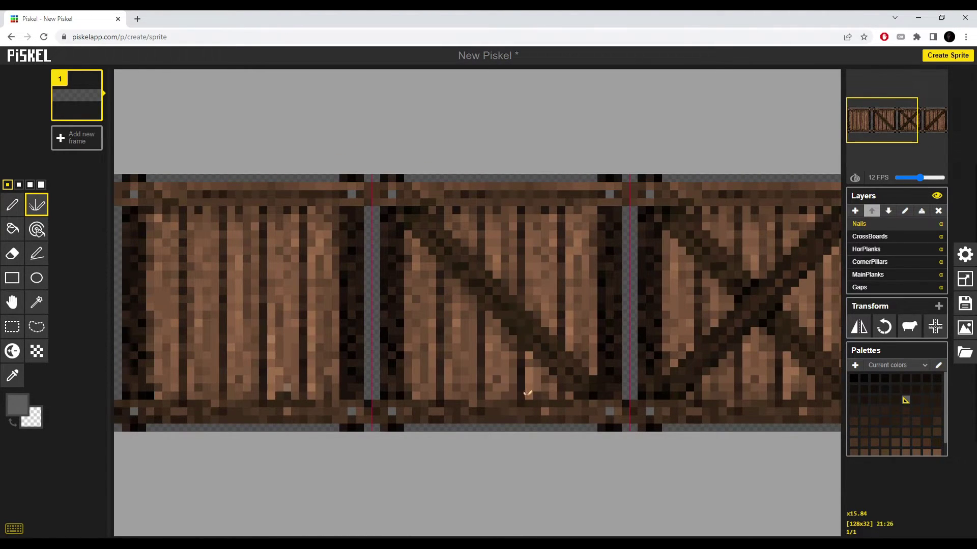
pyautogui.scroll(-1, 198, 306)
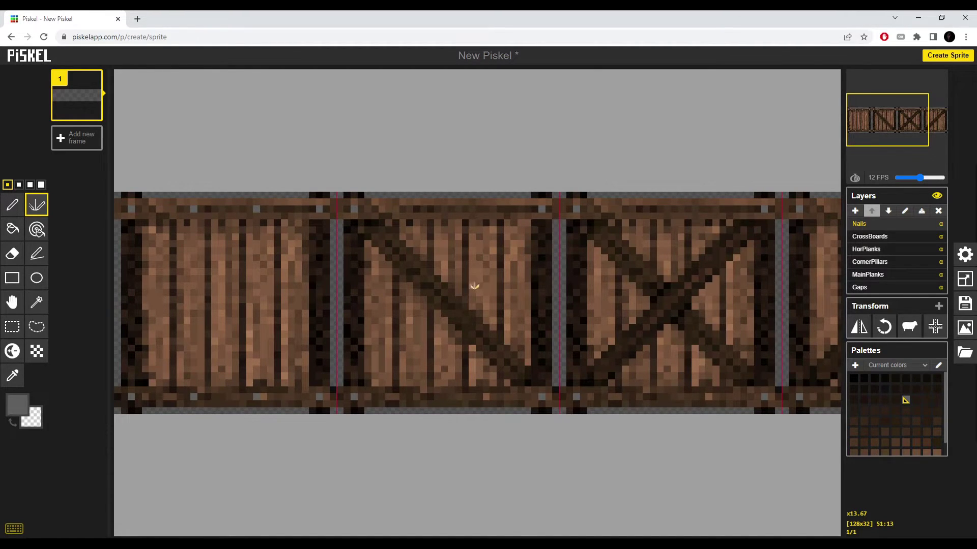
pyautogui.scroll(2, 254, 378)
pyautogui.moveTo(765, 288); pyautogui.dragTo(478, 288)
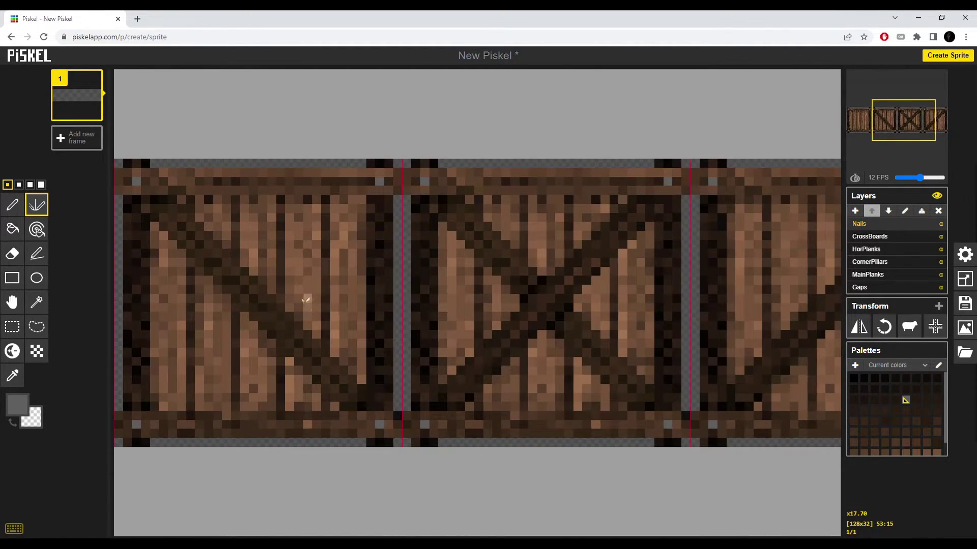
pyautogui.moveTo(271, 298); pyautogui.dragTo(344, 298)
pyautogui.scroll(2, 550, 277)
pyautogui.scroll(-2, 551, 278)
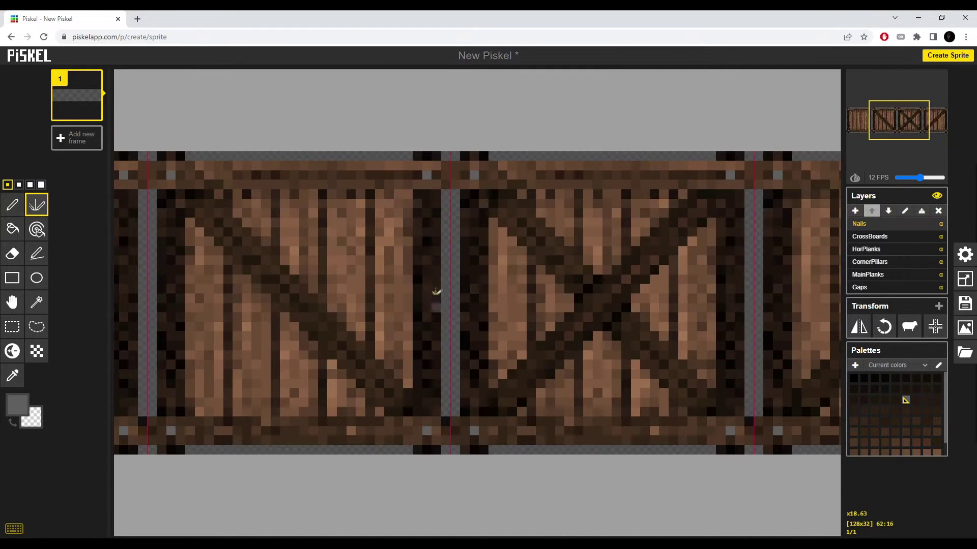
# Choose a slightly lighter grey for the regular pen and place five evenly spaced nails along the second crate's diagonal board
pyautogui.click(12, 205)
pyautogui.click(18, 405)
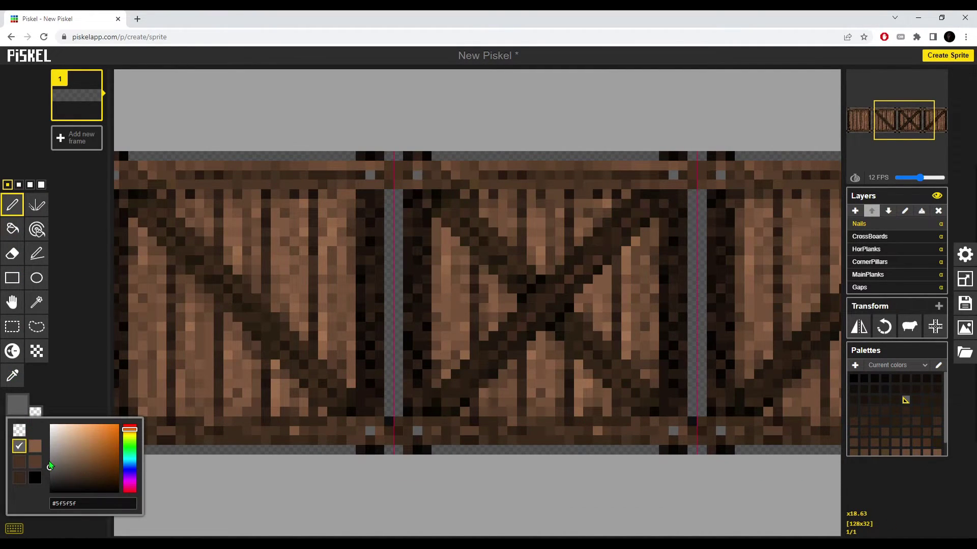
pyautogui.moveTo(174, 301); pyautogui.dragTo(363, 299)
pyautogui.scroll(2, 335, 202)
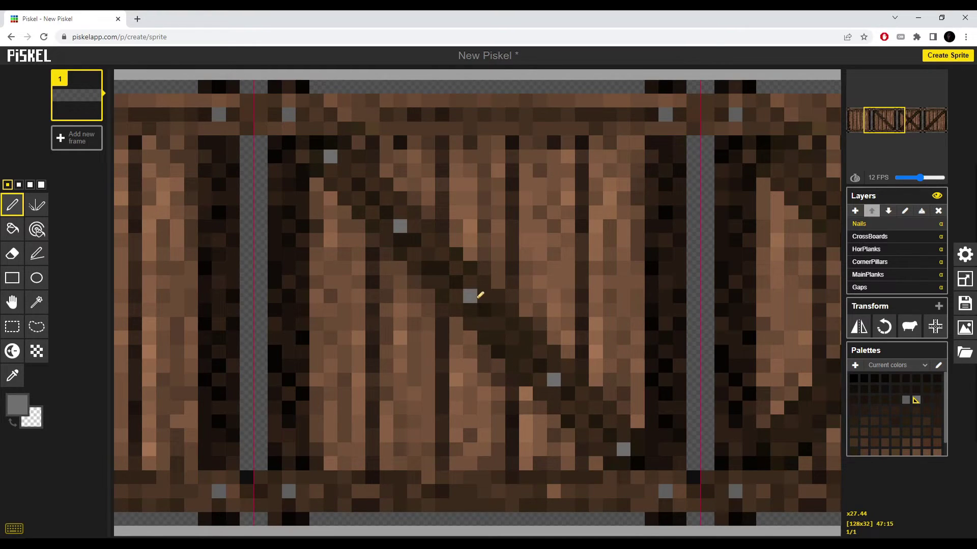
# Place five evenly spaced nail pixels along the fourth crate's rising diagonal board
pyautogui.scroll(-2, 631, 351)
pyautogui.moveTo(686, 340); pyautogui.dragTo(492, 332)
pyautogui.scroll(3, 618, 417)
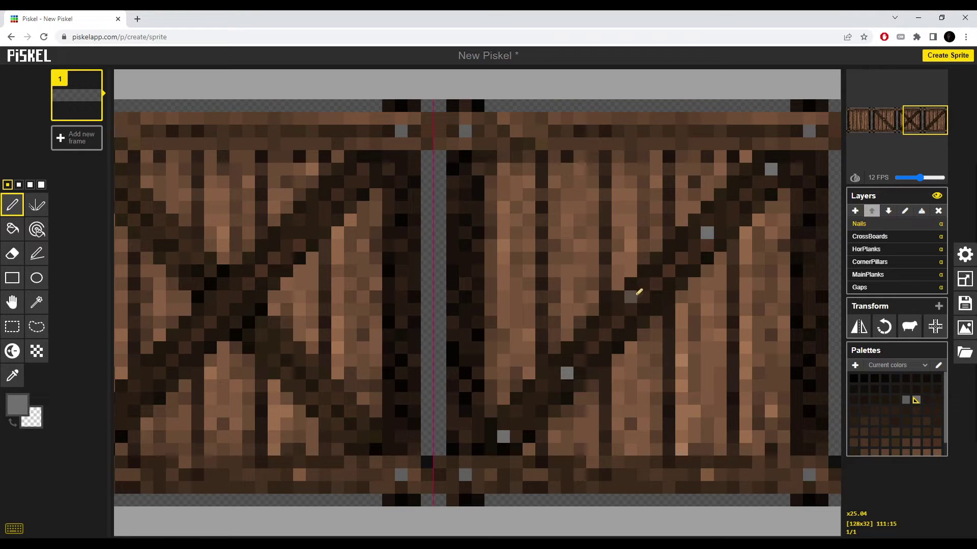
# Place nail pixels at the ends of the third crate's crossed boards and around their crossing
pyautogui.moveTo(184, 297); pyautogui.dragTo(414, 296)
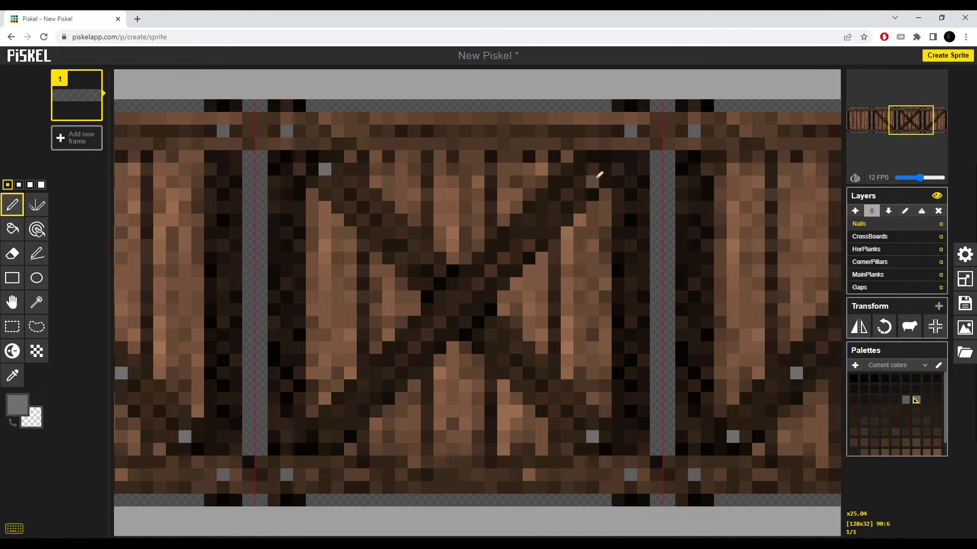
pyautogui.click(593, 170)
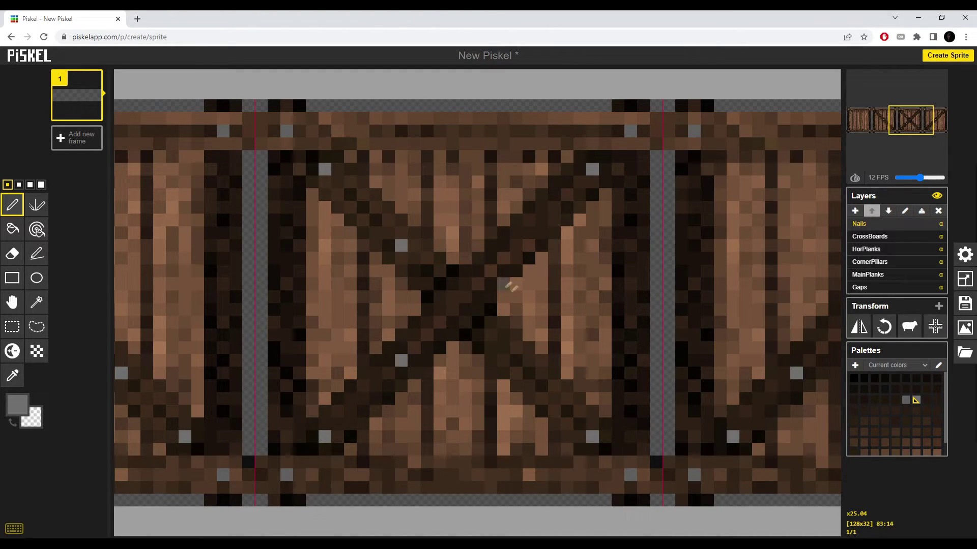
pyautogui.scroll(-5, 524, 361)
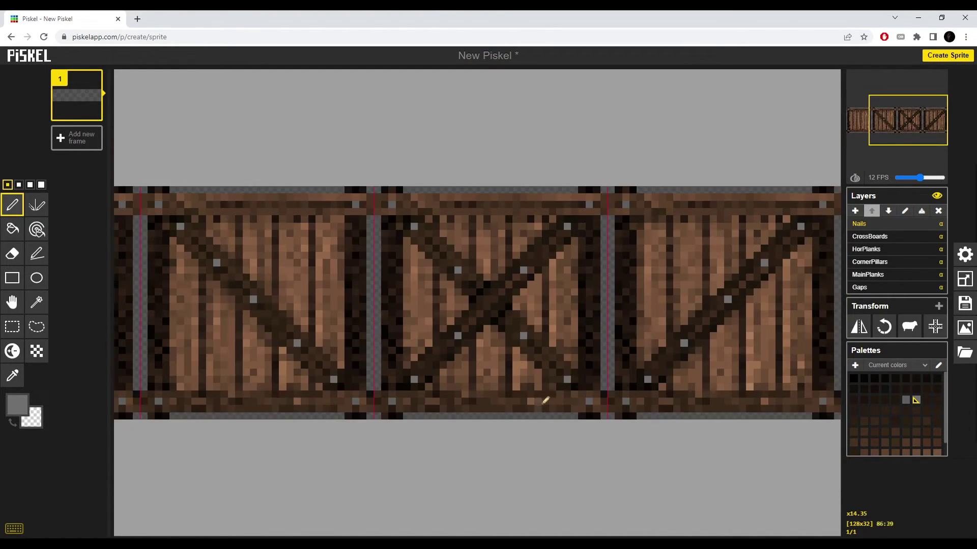
pyautogui.scroll(1, 562, 283)
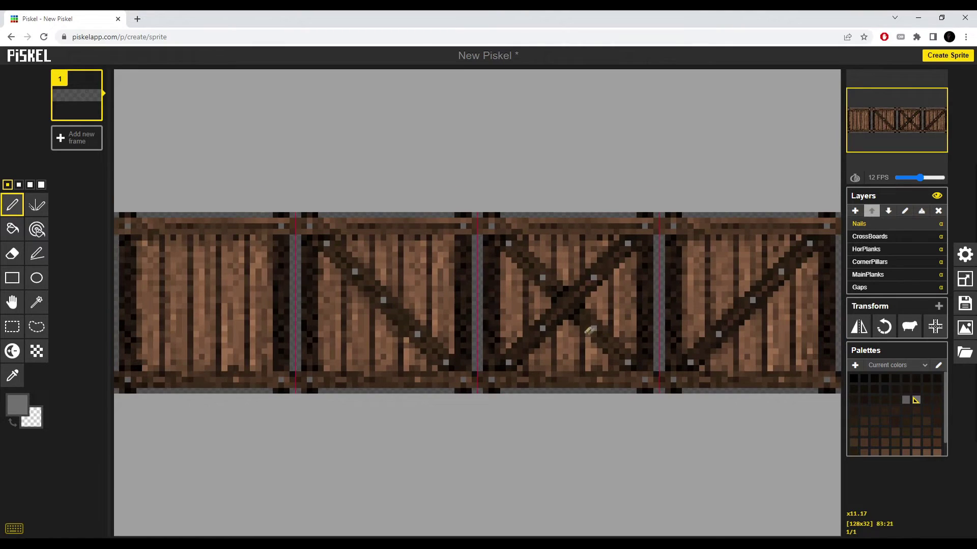
# Export the 128 x 32 sprite as a PNG spritesheet file at 1.0x scale
pyautogui.scroll(-1, 618, 281)
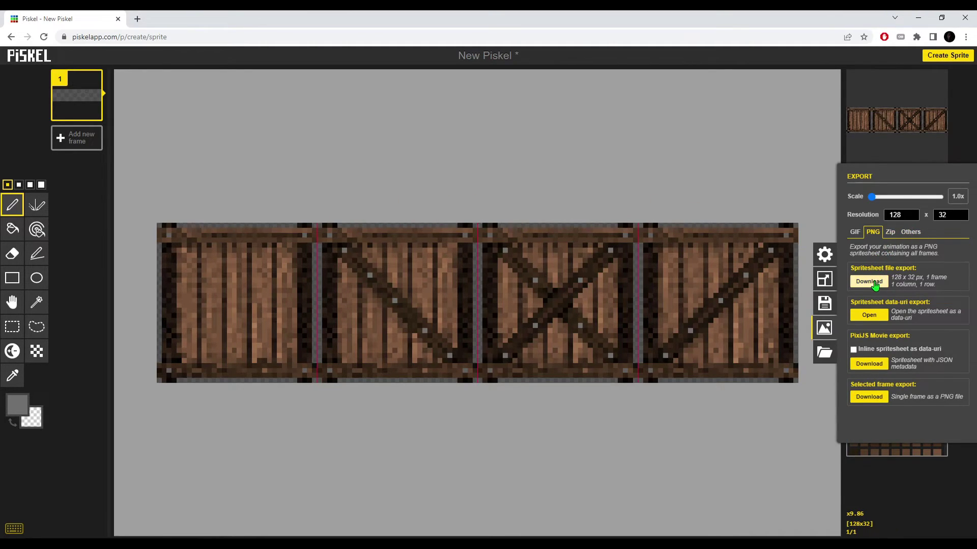
pyautogui.click(869, 281)
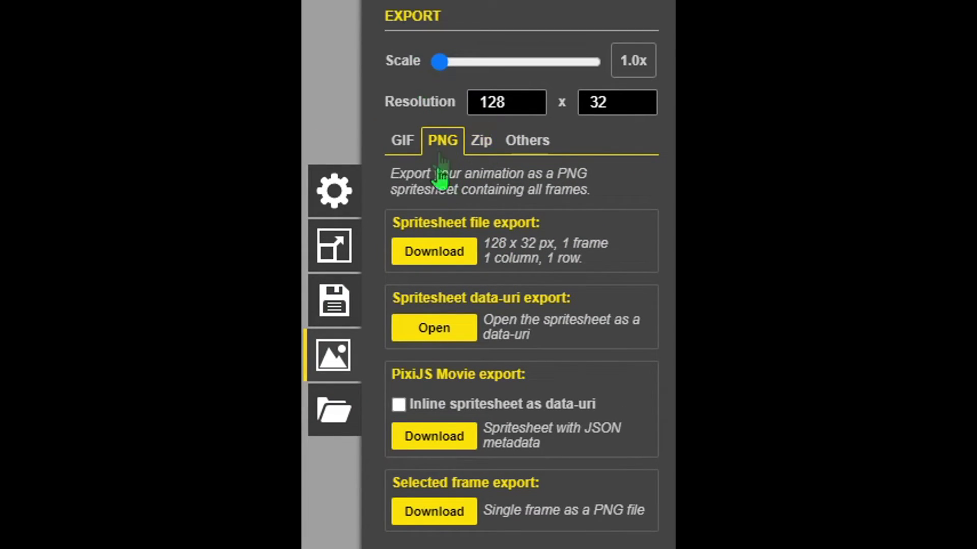
pyautogui.click(427, 254)
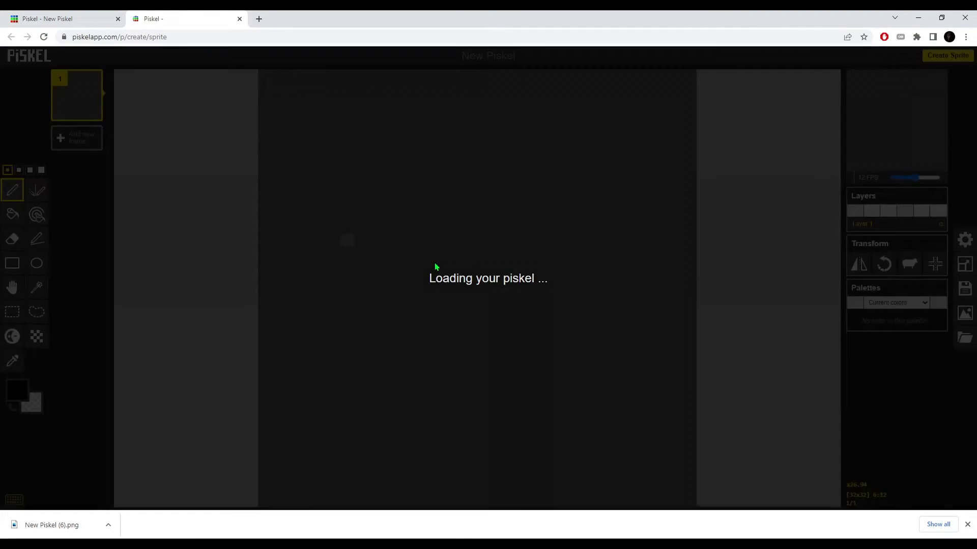
# Import New Piskel (6).png into a new Piskel document as a single 128 x 32 image, replacing the current animation
pyautogui.moveTo(51, 525); pyautogui.dragTo(441, 307)
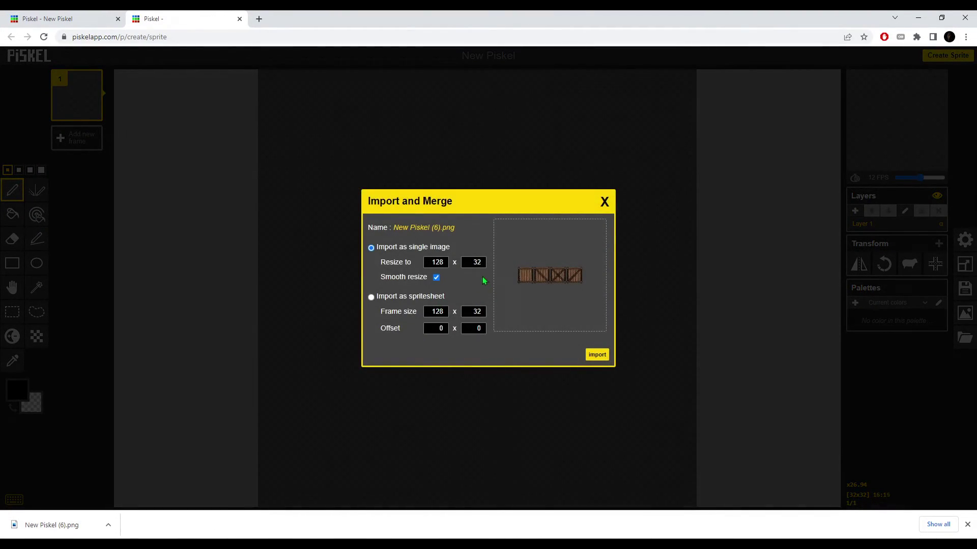
pyautogui.click(591, 356)
pyautogui.click(534, 102)
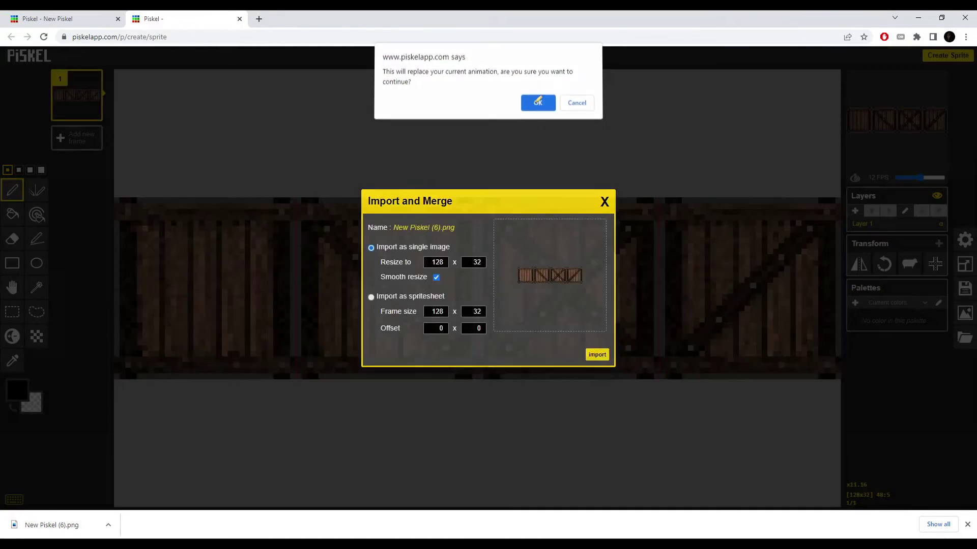
# Resize the canvas to 128 x 160 px without scaling its content and move the crate row into the middle grid row
pyautogui.click(965, 264)
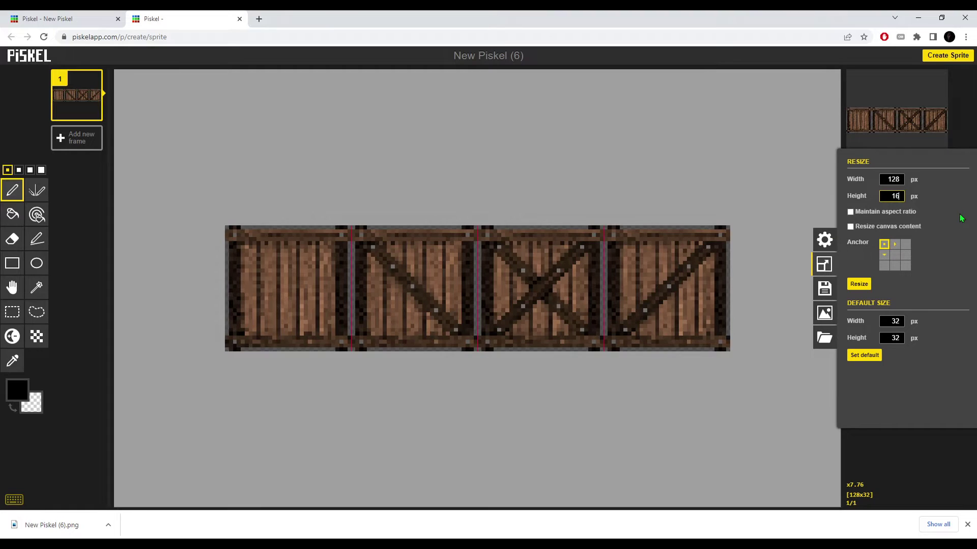
pyautogui.press('Return')
pyautogui.press('m')
pyautogui.moveTo(396, 107); pyautogui.dragTo(402, 285)
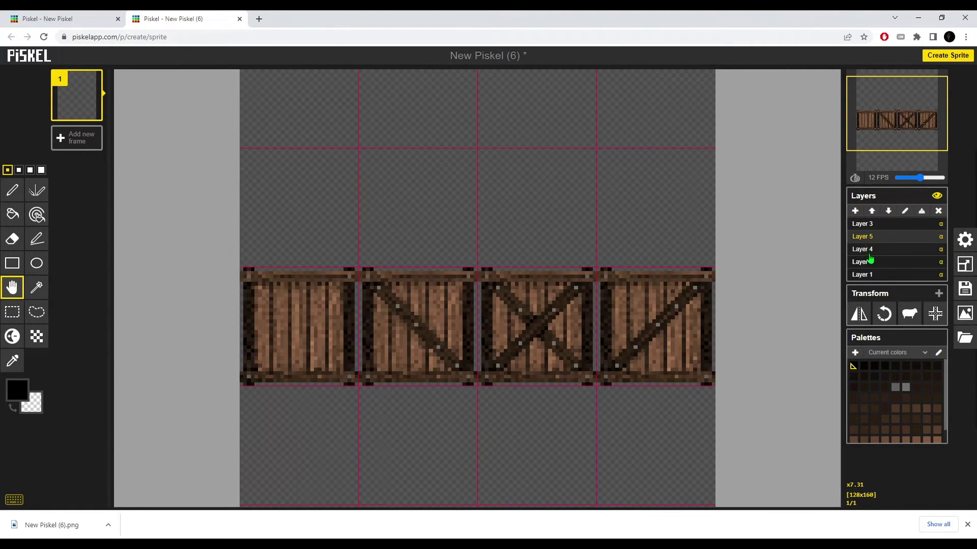
# Reorder the layers so that Layer 4 and Layer 5 lie below Layer 1, with Layer 5 at the very bottom
pyautogui.click(872, 253)
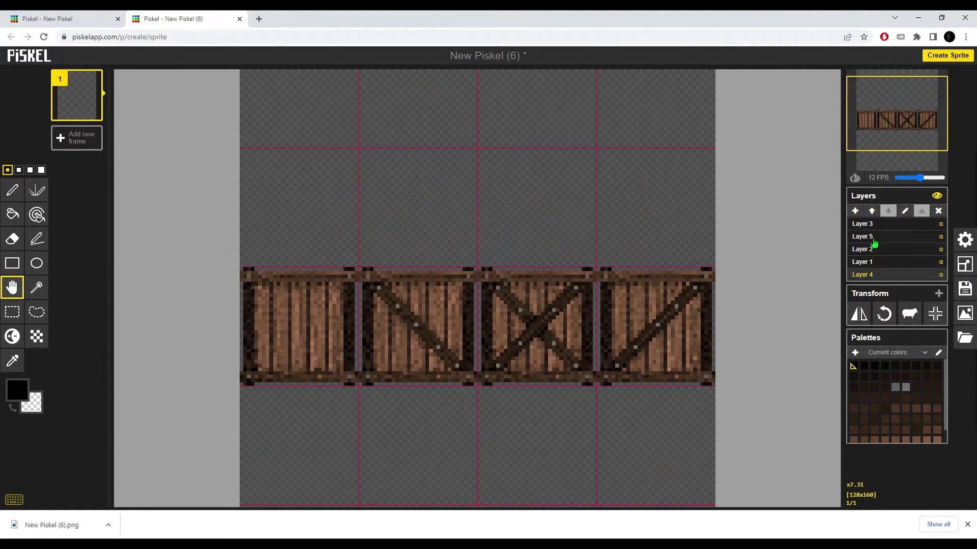
pyautogui.click(872, 239)
pyautogui.click(888, 213)
pyautogui.click(888, 213)
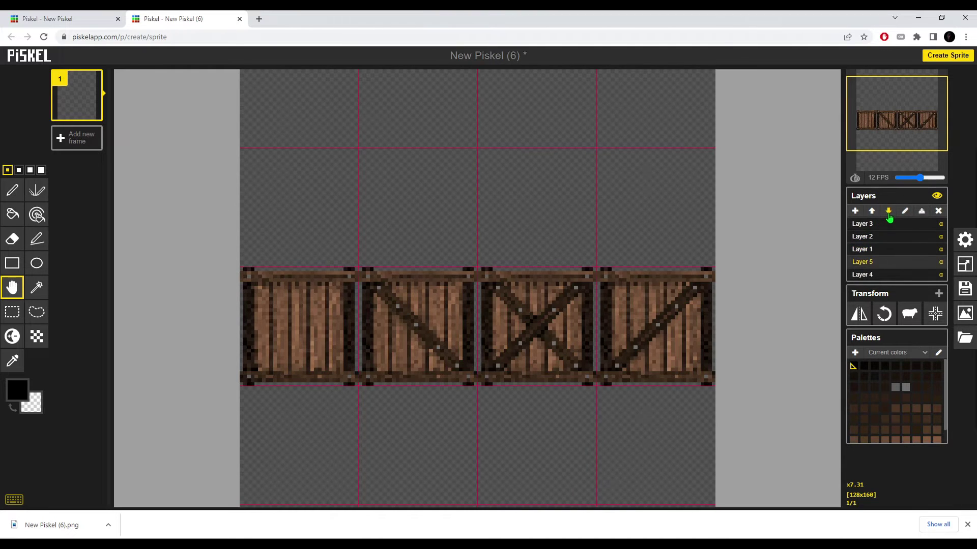
pyautogui.click(888, 214)
# Copy the crate row from Layer 1 and paste it into the second grid row on Layer 2 and the top row on Layer 3
pyautogui.moveTo(702, 415); pyautogui.dragTo(744, 423)
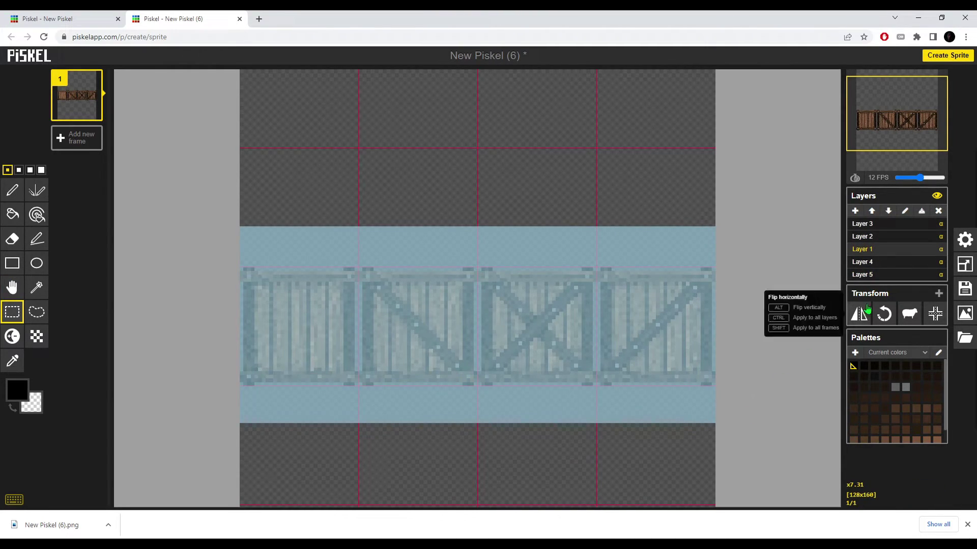
pyautogui.click(867, 238)
pyautogui.moveTo(506, 330); pyautogui.dragTo(547, 473)
pyautogui.hotkey('ctrl', 'v')
pyautogui.scroll(-1, 504, 214)
pyautogui.click(867, 223)
pyautogui.hotkey('ctrl', 'v')
# Paste the crate row into the fourth grid row on Layer 4 and the bottom grid row on Layer 5
pyautogui.click(867, 261)
pyautogui.hotkey('ctrl', 'v')
pyautogui.moveTo(896, 109); pyautogui.dragTo(896, 148)
pyautogui.click(866, 274)
pyautogui.moveTo(559, 325); pyautogui.dragTo(556, 470)
pyautogui.hotkey('ctrl', 'v')
pyautogui.scroll(-5, 698, 358)
pyautogui.scroll(1, 680, 316)
pyautogui.scroll(-1, 681, 315)
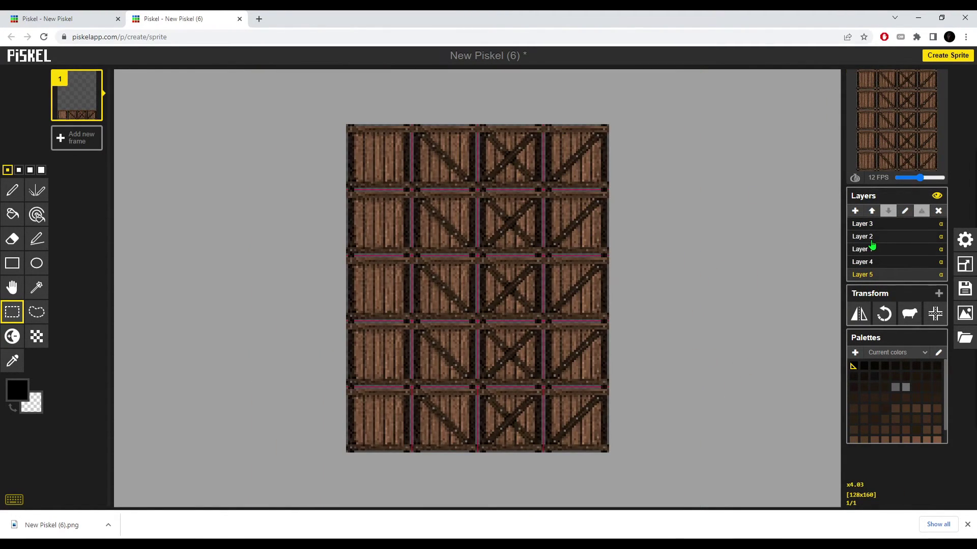
# Lighten the crate row on Layer 2 with a crate-sized brush, and lighten the top row on Layer 3 more strongly
pyautogui.click(870, 240)
pyautogui.click(12, 336)
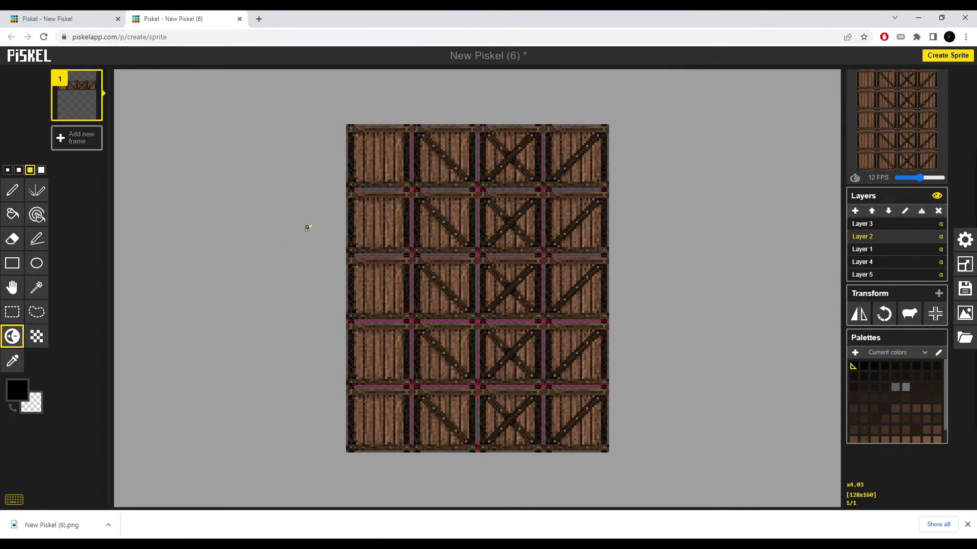
pyautogui.scroll(3, 312, 209)
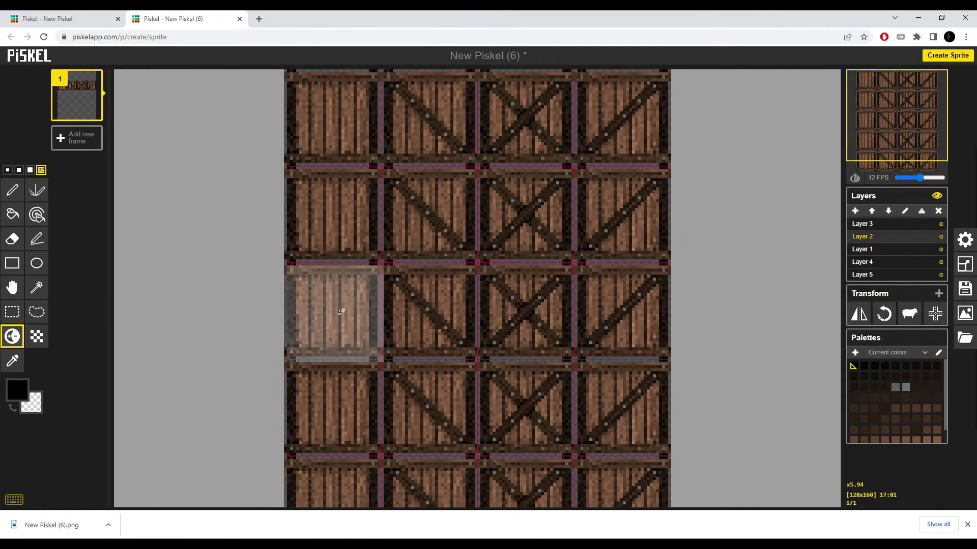
pyautogui.hotkey('ctrl', 'z')
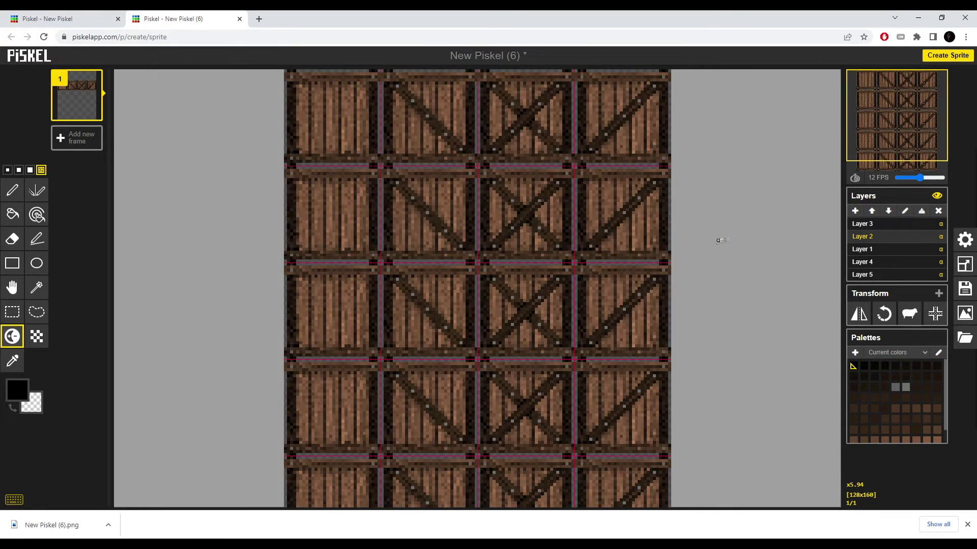
pyautogui.moveTo(677, 251)
pyautogui.mouseDown()
pyautogui.moveTo(384, 253)
pyautogui.moveTo(336, 192)
pyautogui.moveTo(687, 193)
pyautogui.mouseUp()
pyautogui.click(871, 224)
pyautogui.moveTo(697, 136)
pyautogui.mouseDown()
pyautogui.moveTo(391, 148)
pyautogui.moveTo(310, 109)
pyautogui.mouseUp()
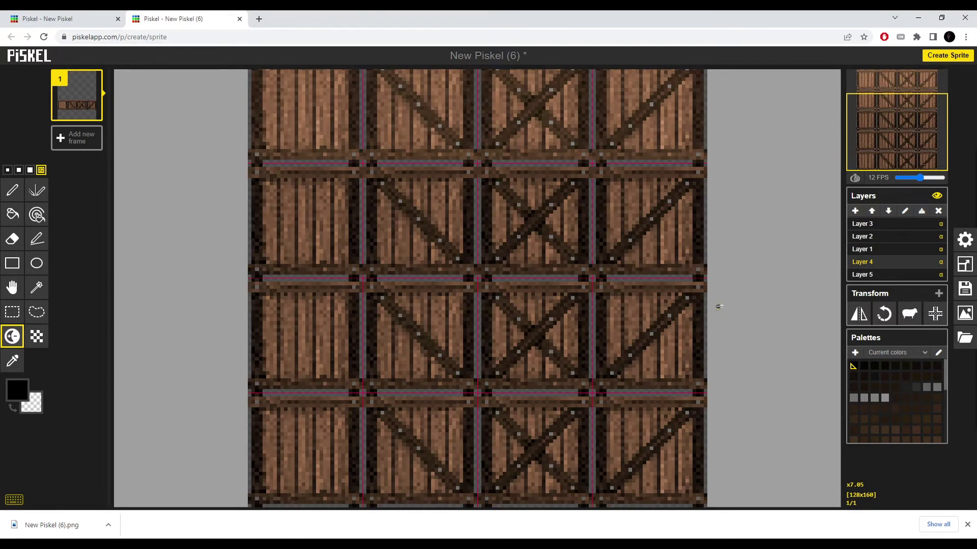
# Darken the crate row on Layer 4 with the crate-sized brush, and darken the bottom row on Layer 5 more strongly
pyautogui.moveTo(719, 307)
pyautogui.mouseDown()
pyautogui.moveTo(656, 300)
pyautogui.moveTo(351, 325)
pyautogui.moveTo(717, 337)
pyautogui.mouseUp()
pyautogui.moveTo(248, 279); pyautogui.dragTo(376, 277)
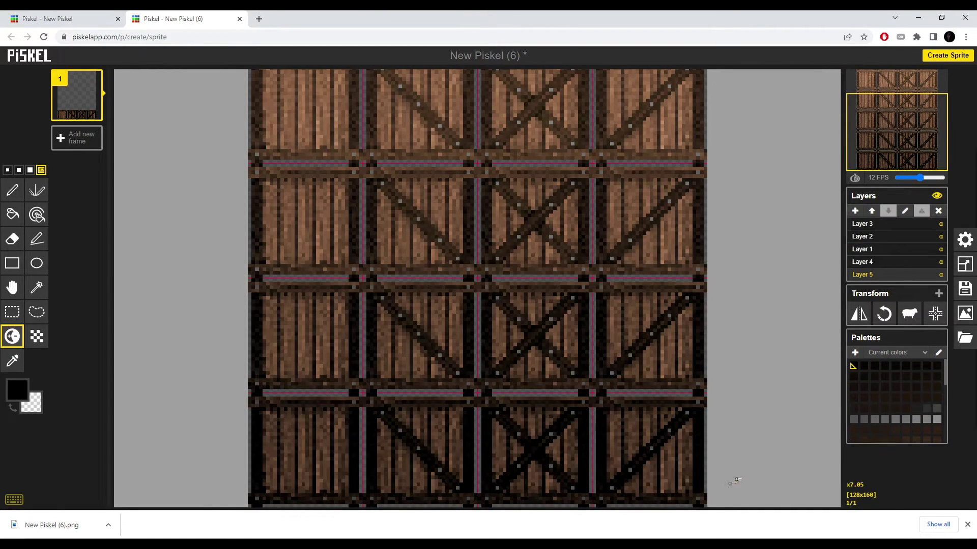
pyautogui.scroll(-5, 749, 339)
pyautogui.scroll(1, 714, 323)
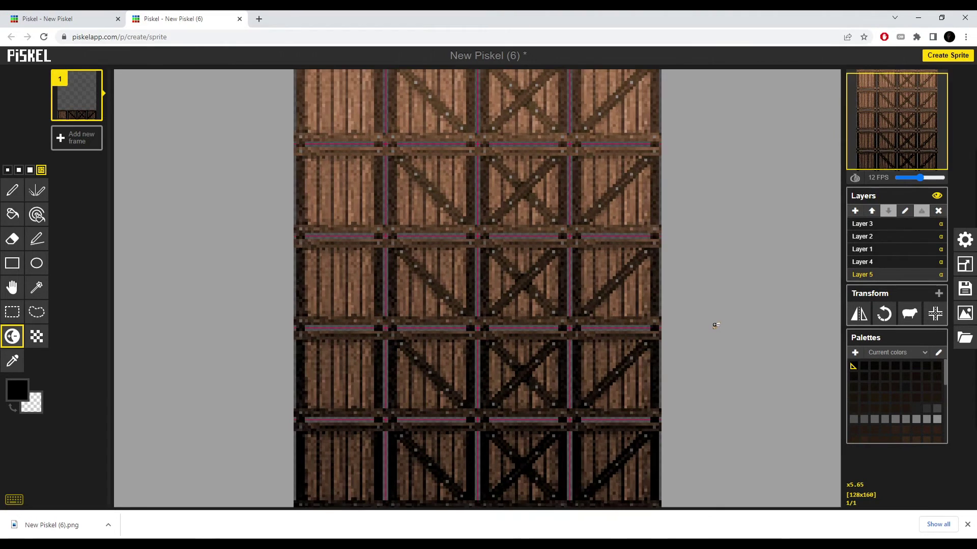
pyautogui.scroll(-1, 721, 310)
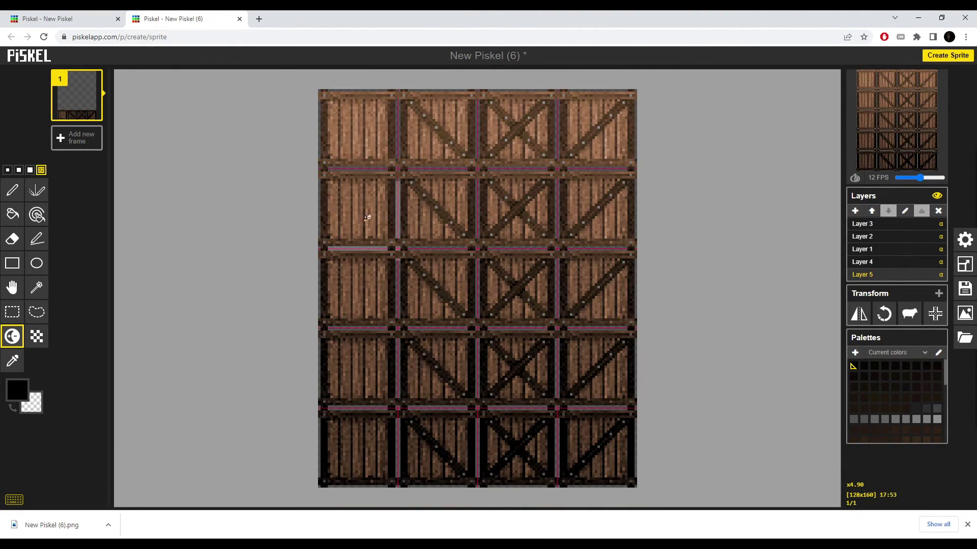
# Examine the light-to-dark gradation of planks, boards and nails across the five crate rows, up close and as a whole
pyautogui.scroll(1, 672, 239)
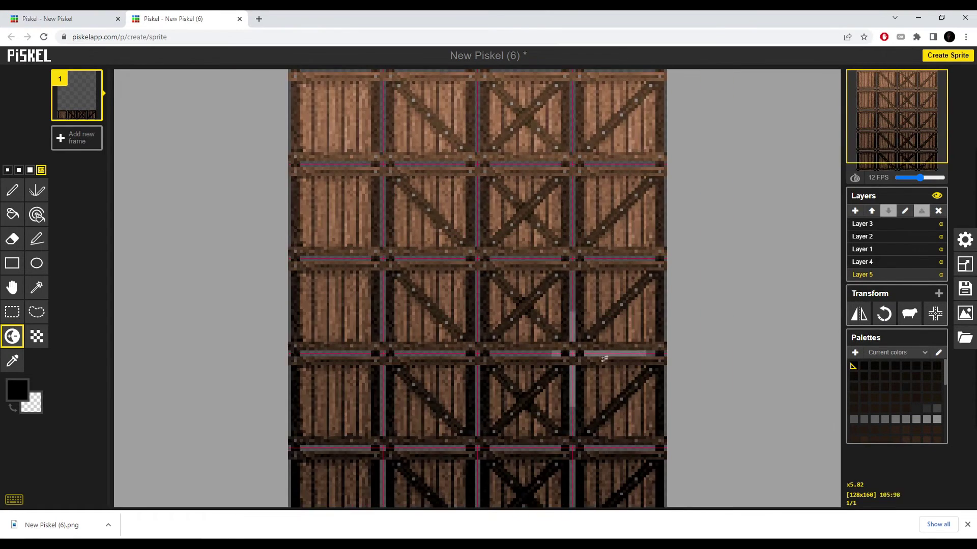
pyautogui.scroll(4, 604, 359)
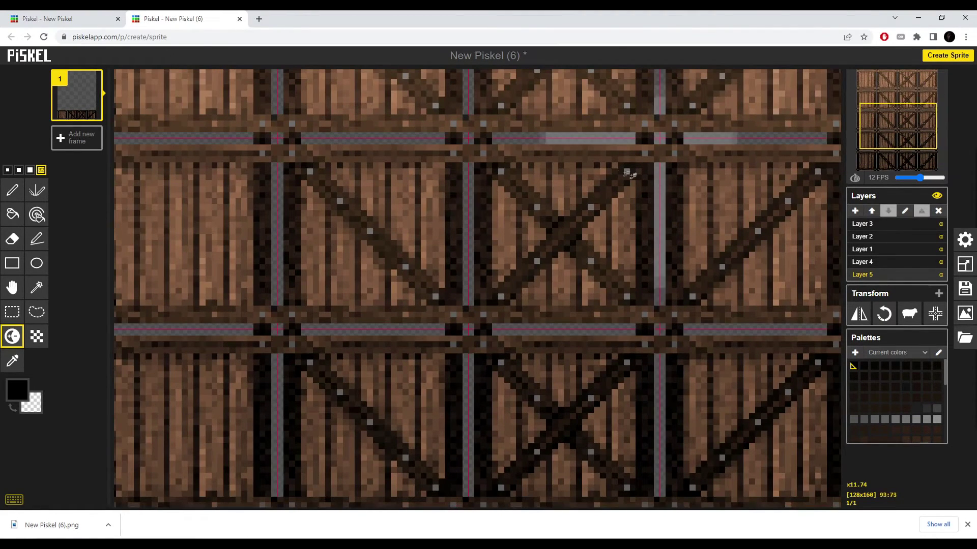
pyautogui.moveTo(585, 418); pyautogui.dragTo(574, 214)
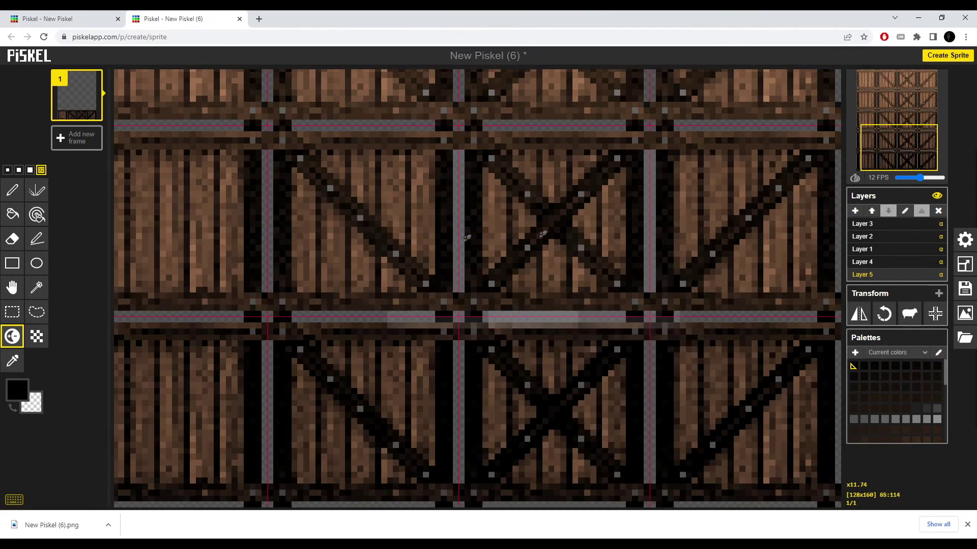
pyautogui.scroll(-4, 543, 233)
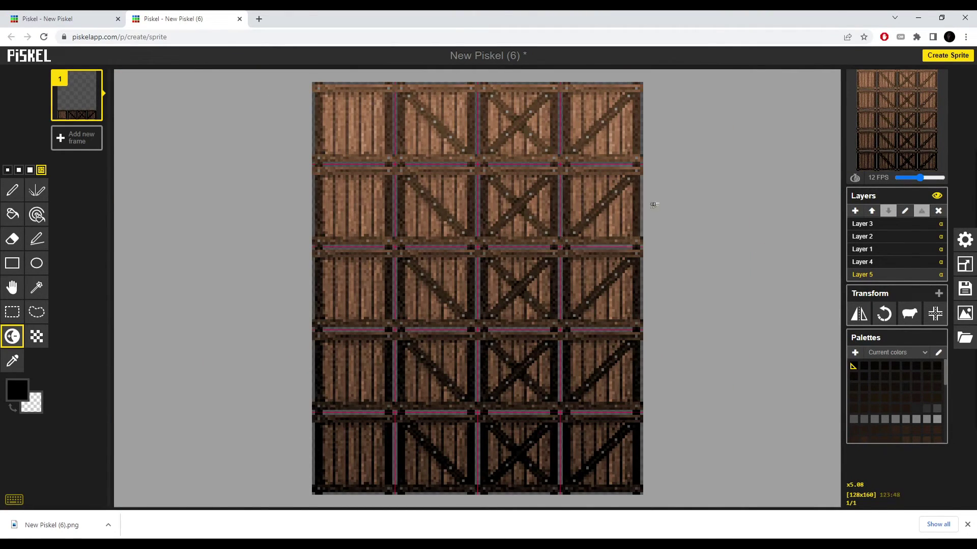
pyautogui.scroll(1, 652, 314)
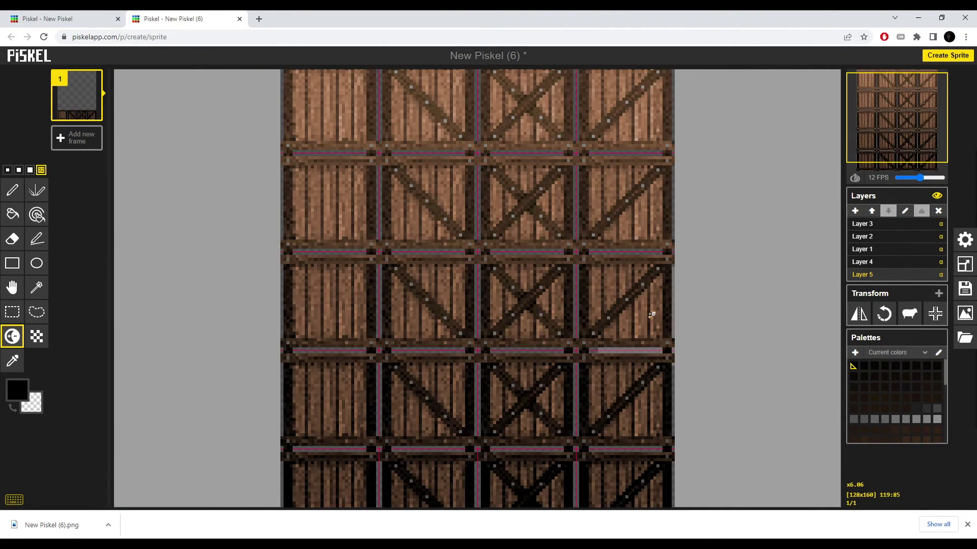
pyautogui.scroll(-1, 300, 331)
pyautogui.scroll(-1, 420, 342)
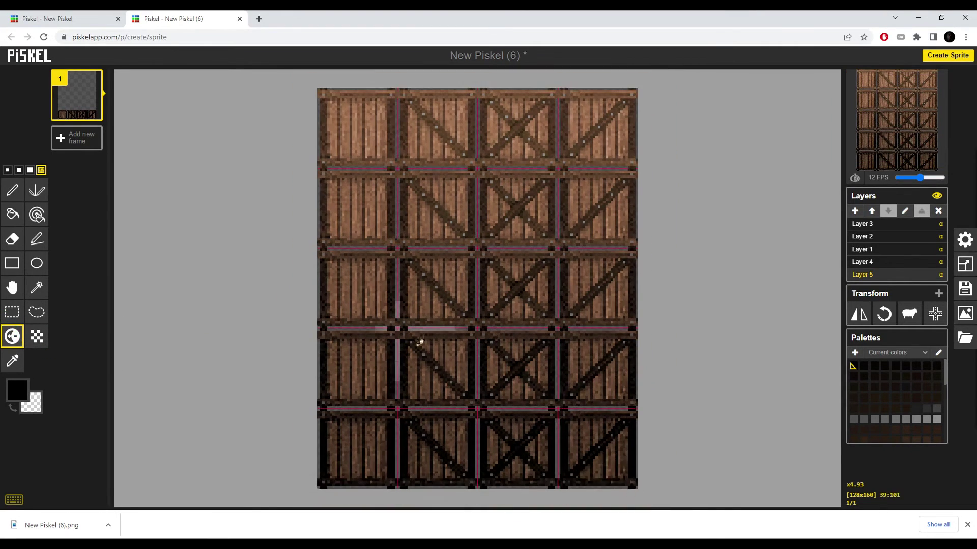
pyautogui.scroll(-1, 419, 342)
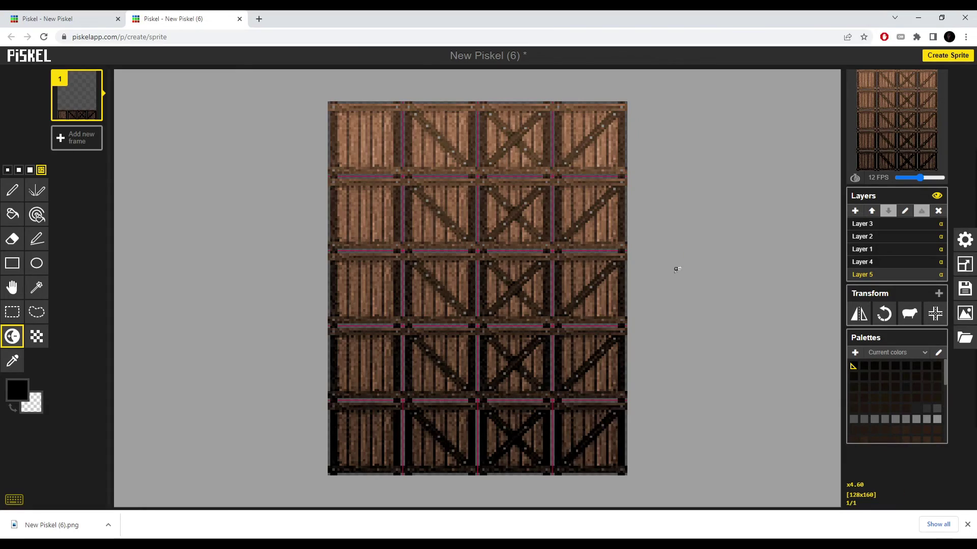
pyautogui.scroll(5, 572, 410)
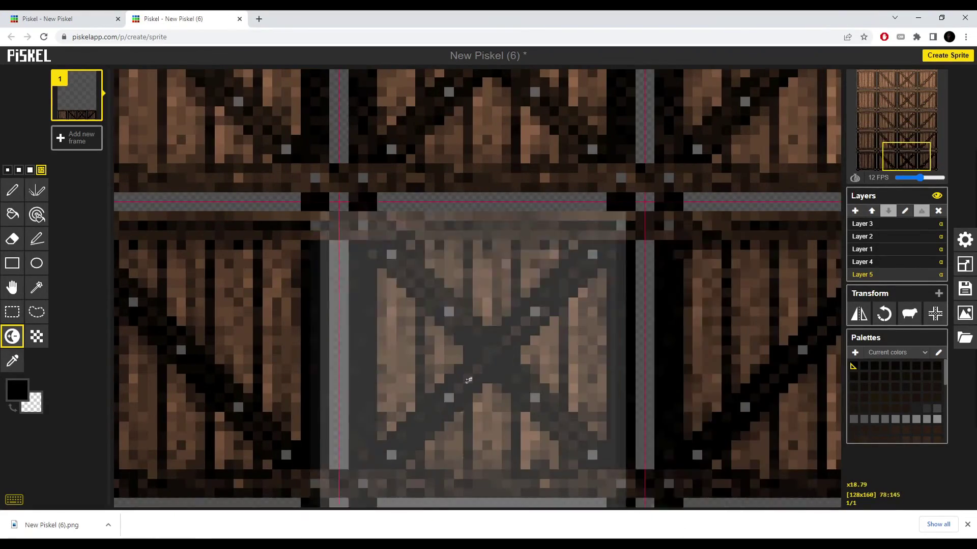
pyautogui.scroll(-3, 555, 397)
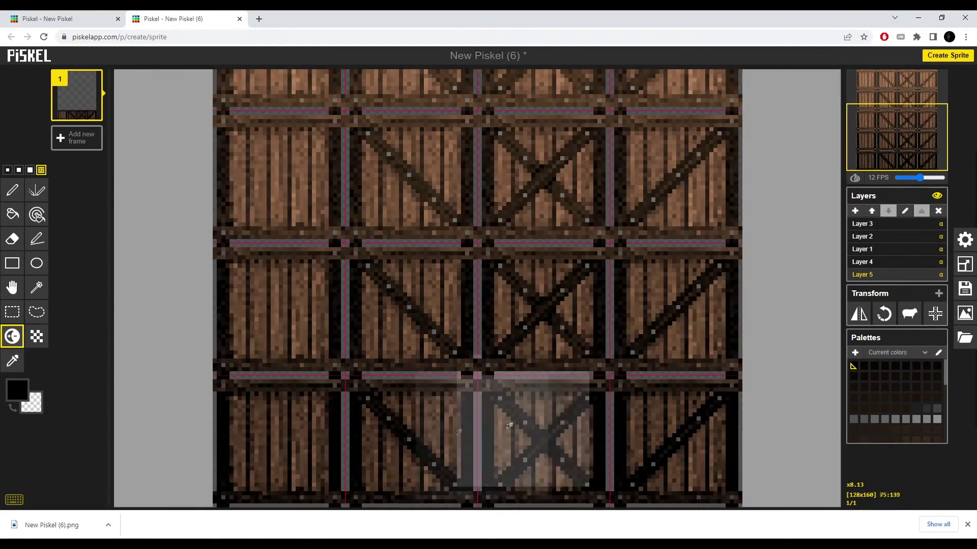
pyautogui.scroll(4, 422, 387)
pyautogui.scroll(-3, 335, 324)
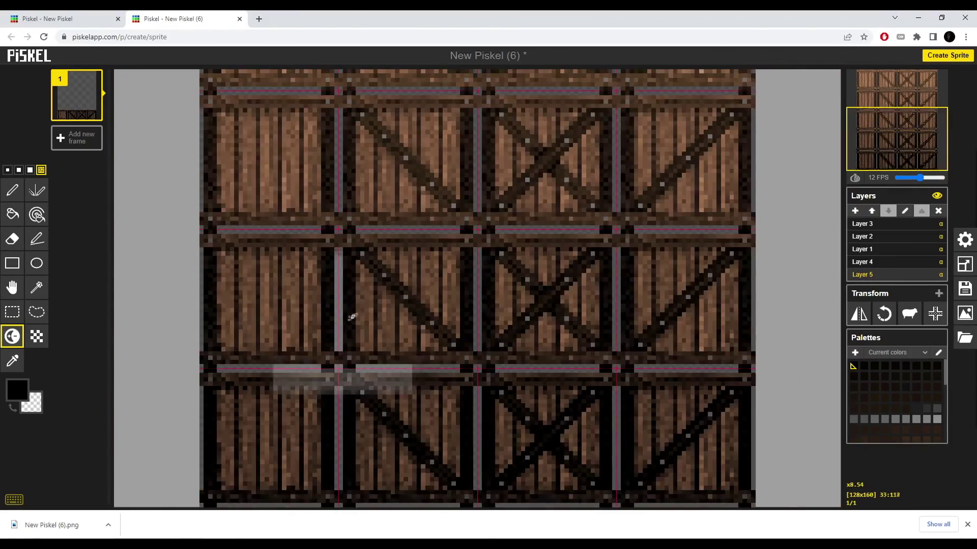
pyautogui.scroll(2, 467, 314)
pyautogui.scroll(-1, 467, 315)
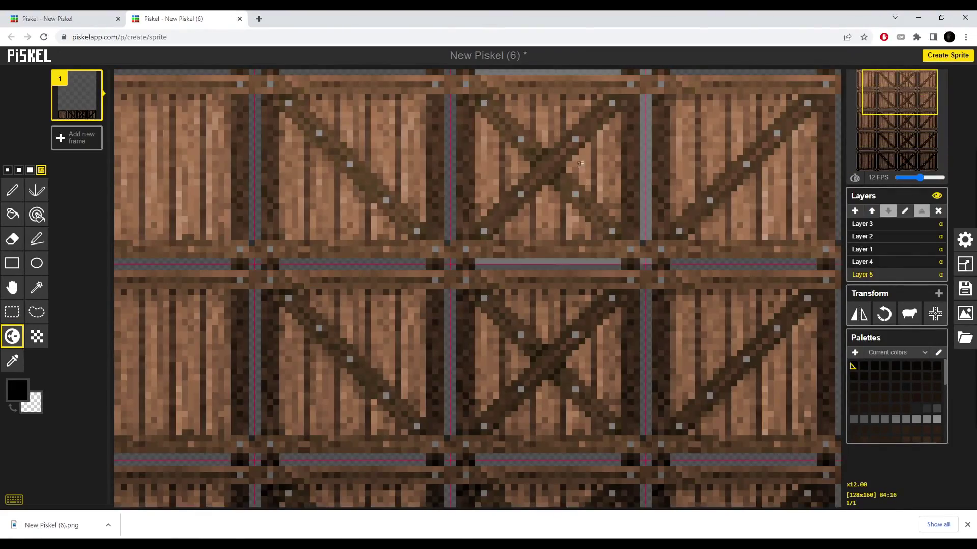
pyautogui.scroll(-2, 475, 291)
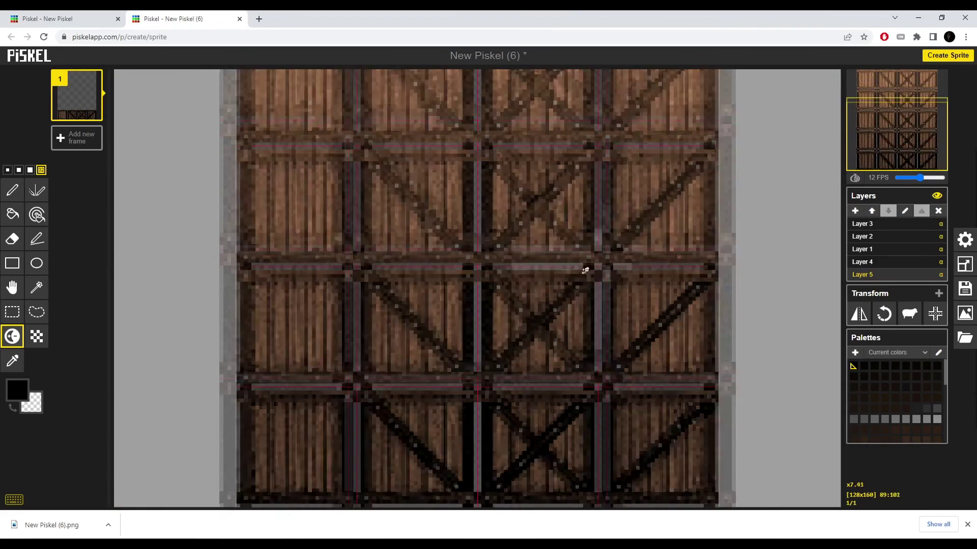
pyautogui.scroll(-2, 584, 270)
pyautogui.scroll(-1, 742, 315)
pyautogui.scroll(1, 696, 309)
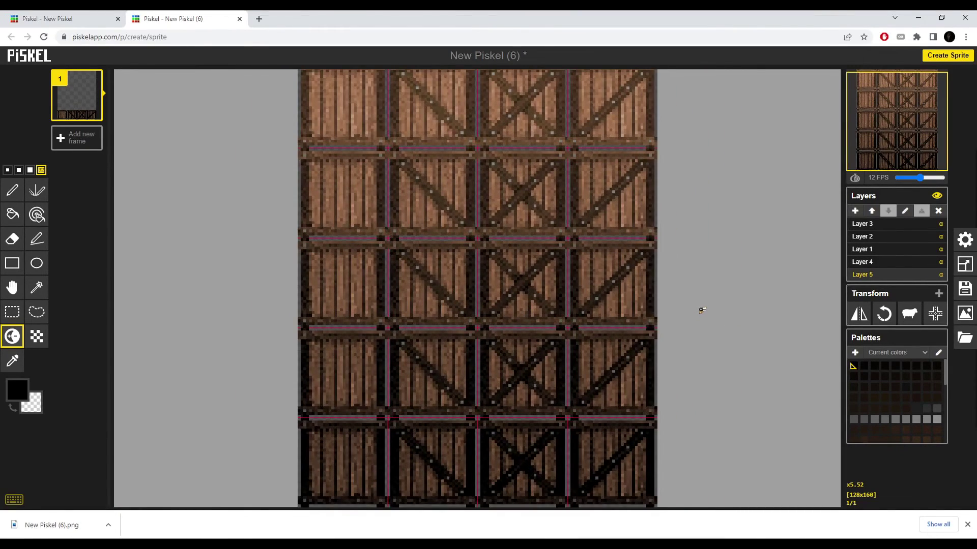
# Compare the original crate sprite in the New Piskel tab with the five-row shaded version in the other tab
pyautogui.hotkey('ctrl', 'Tab')
pyautogui.scroll(2, 570, 280)
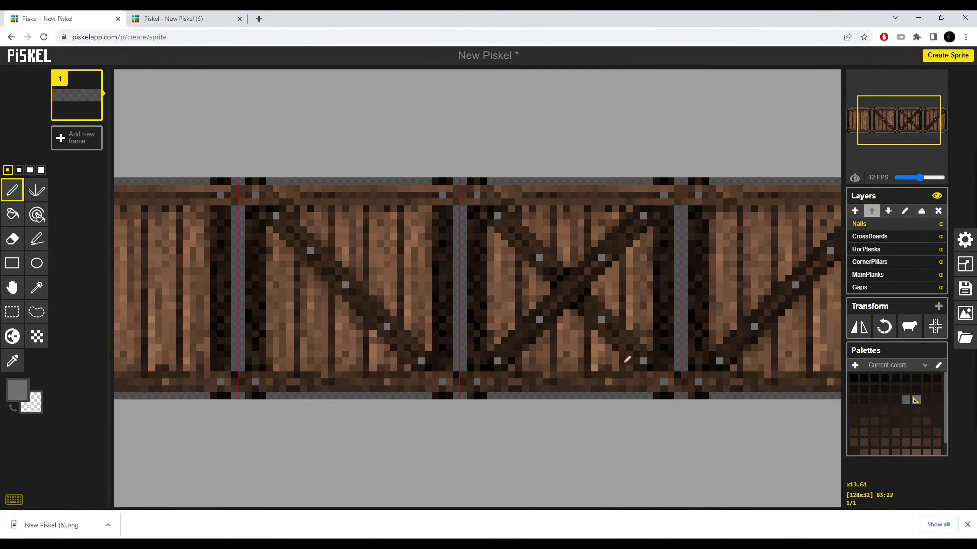
pyautogui.scroll(1, 550, 372)
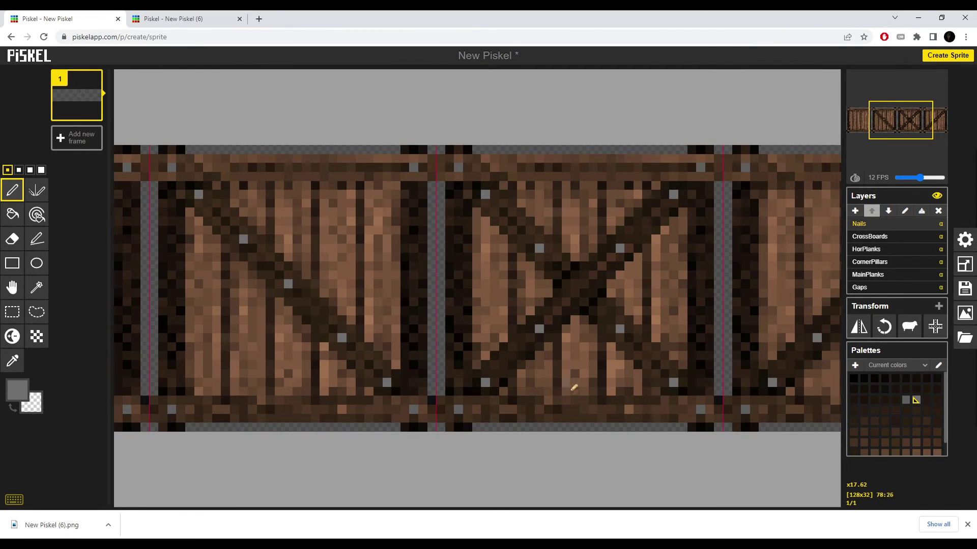
pyautogui.scroll(3, 611, 392)
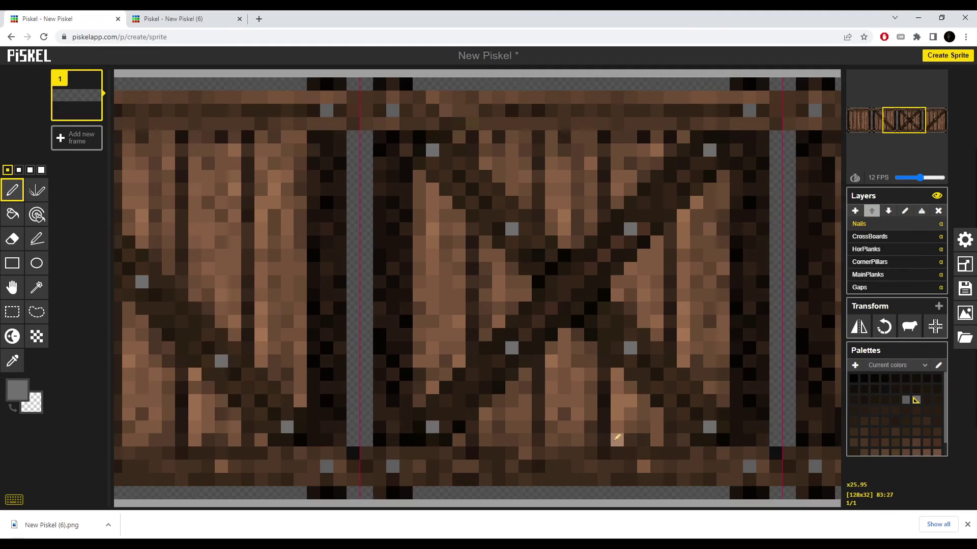
pyautogui.scroll(-3, 621, 446)
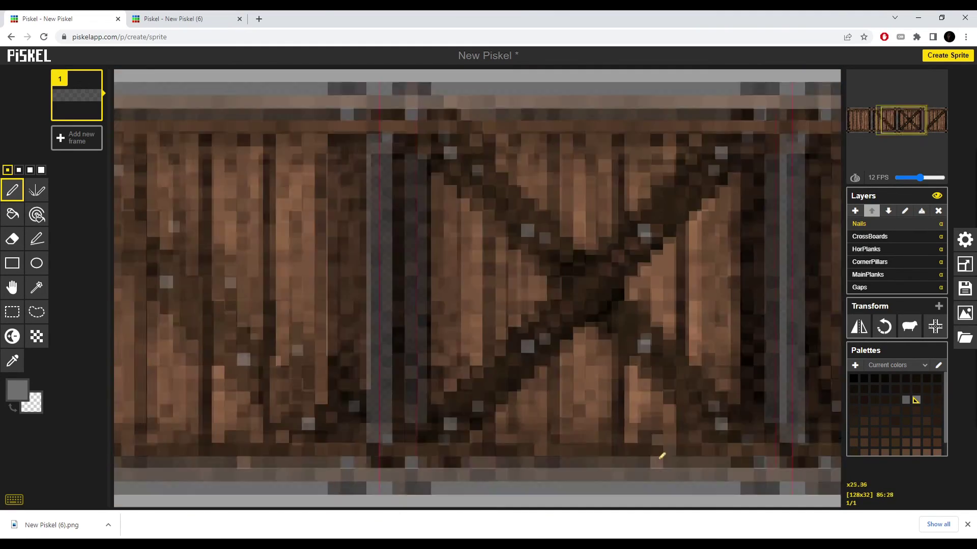
pyautogui.hotkey('ctrl', 'Tab')
pyautogui.scroll(-3, 528, 263)
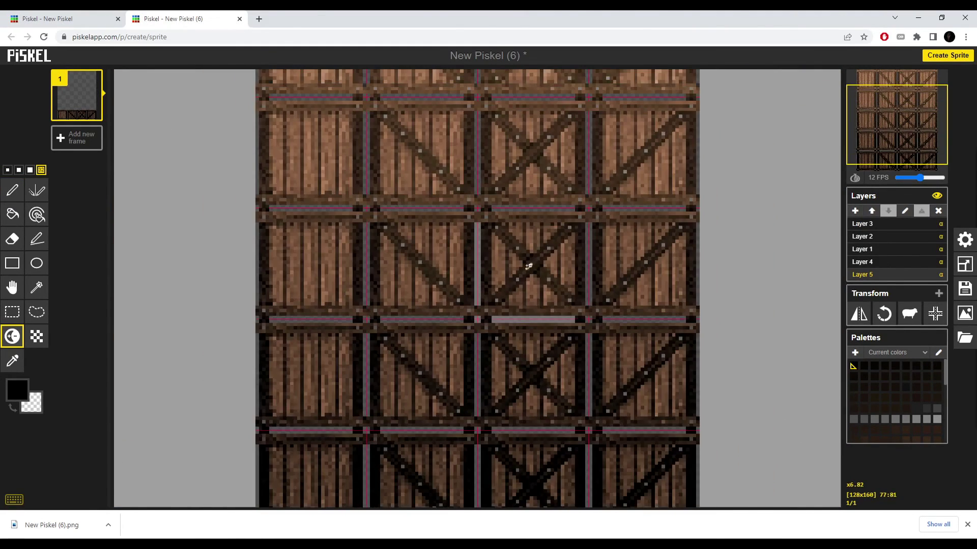
pyautogui.scroll(2, 517, 281)
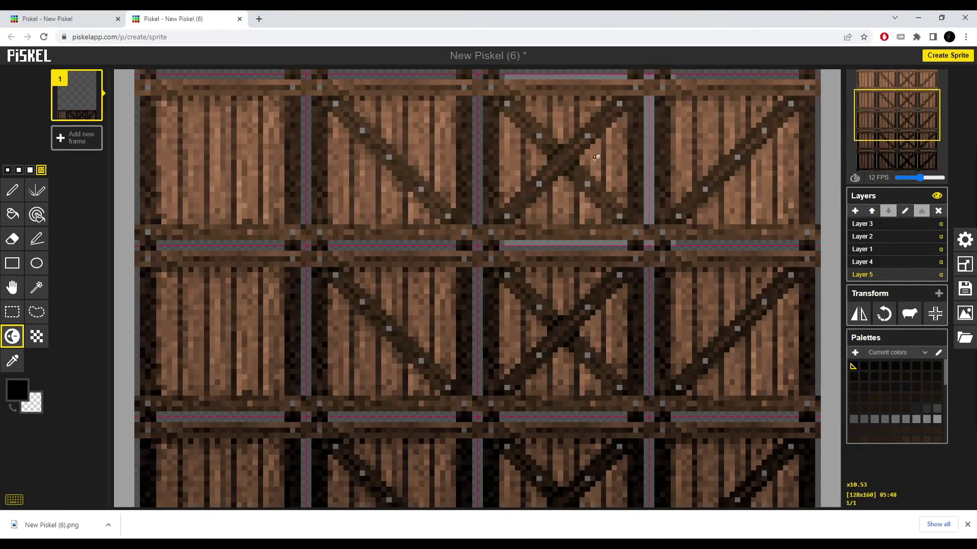
pyautogui.scroll(-2, 623, 299)
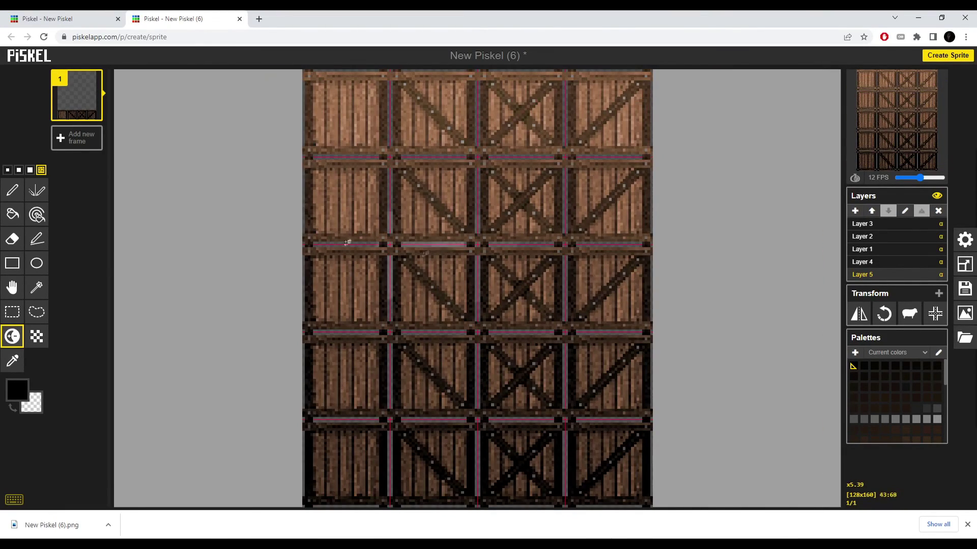
pyautogui.press('p')
pyautogui.scroll(2, 635, 279)
pyautogui.scroll(-2, 607, 286)
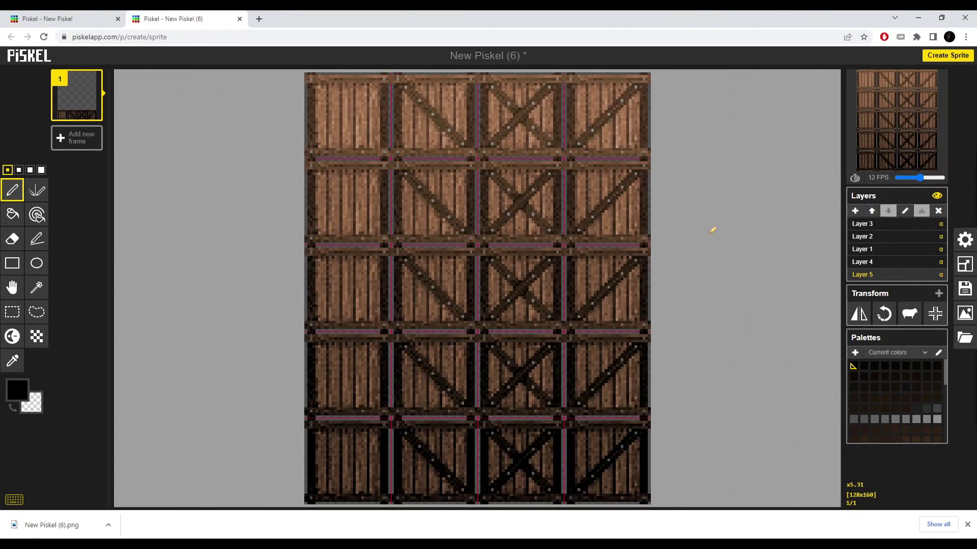